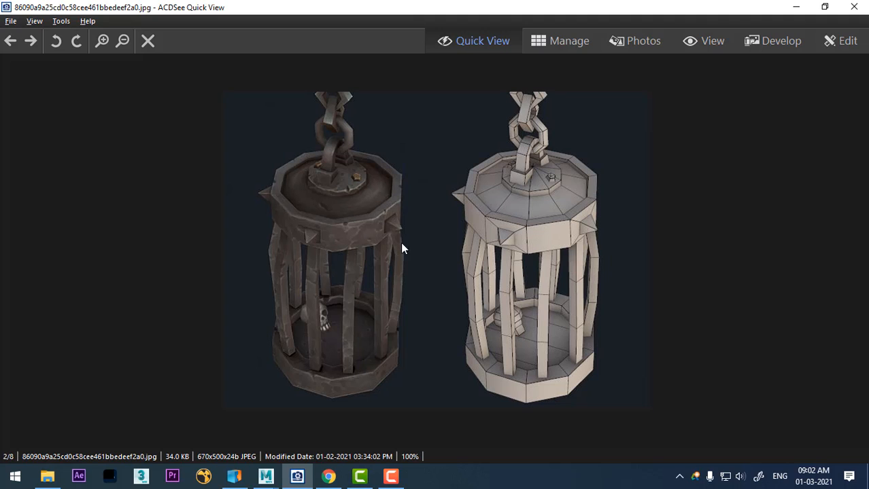
Step: Put the reference image away, switch to Maya and create a polygon cylinder at the origin
click(801, 13)
alt+drag(562, 302, 490, 310)
scroll(490, 309, up, 1)
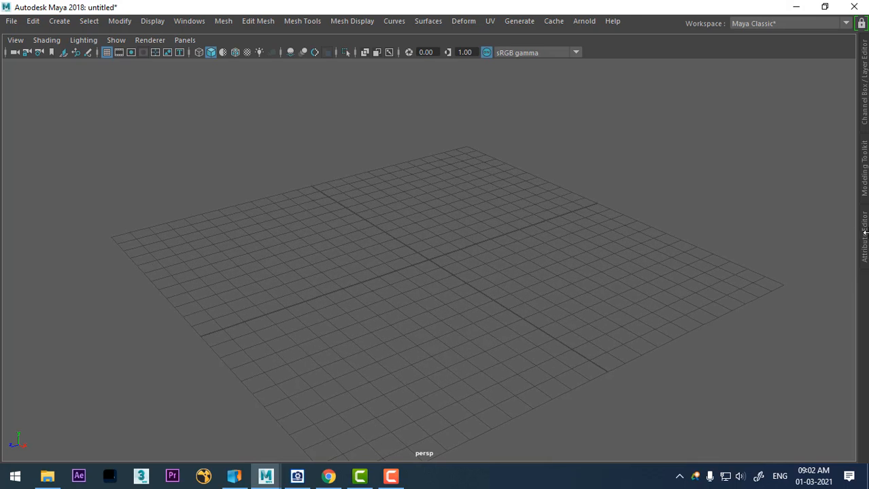
click(66, 23)
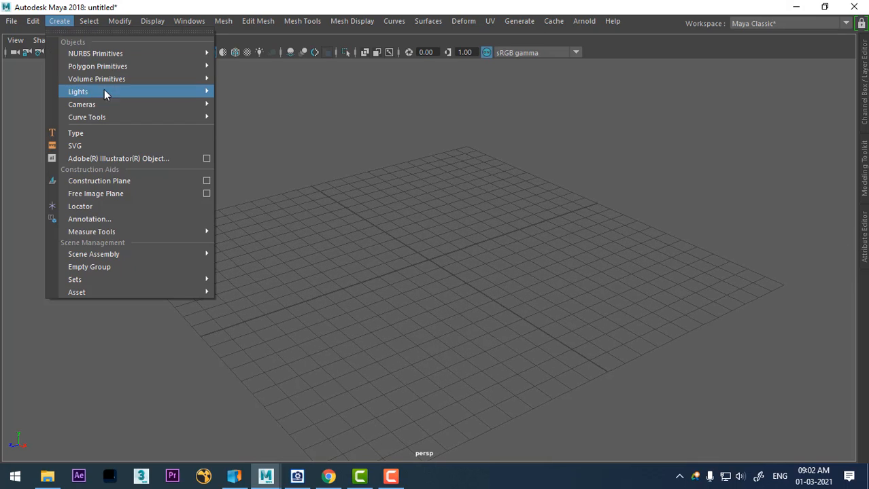
mouse_move(133, 68)
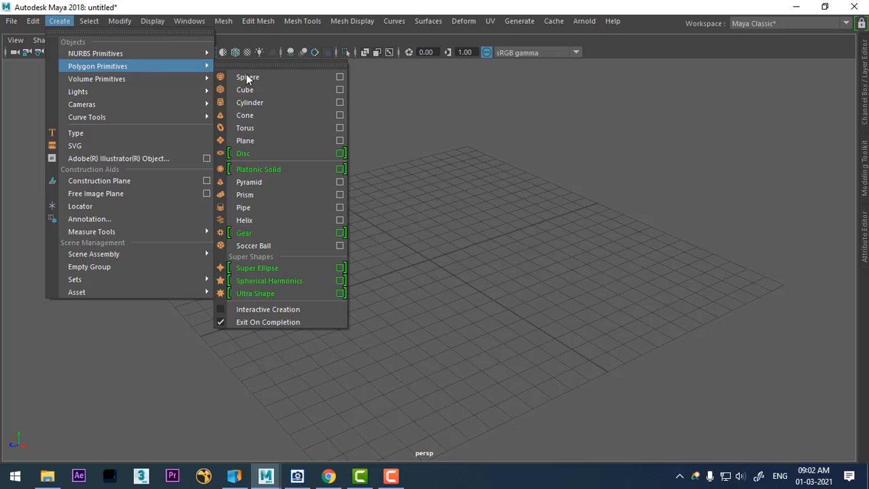
click(261, 103)
alt+right_drag(550, 345, 614, 378)
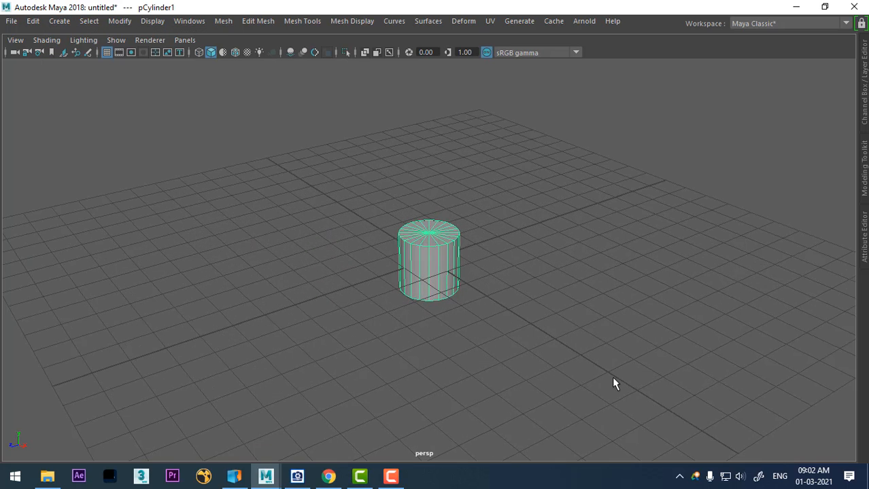
Step: Set the cylinder's Subdivisions Axis to 10
click(864, 102)
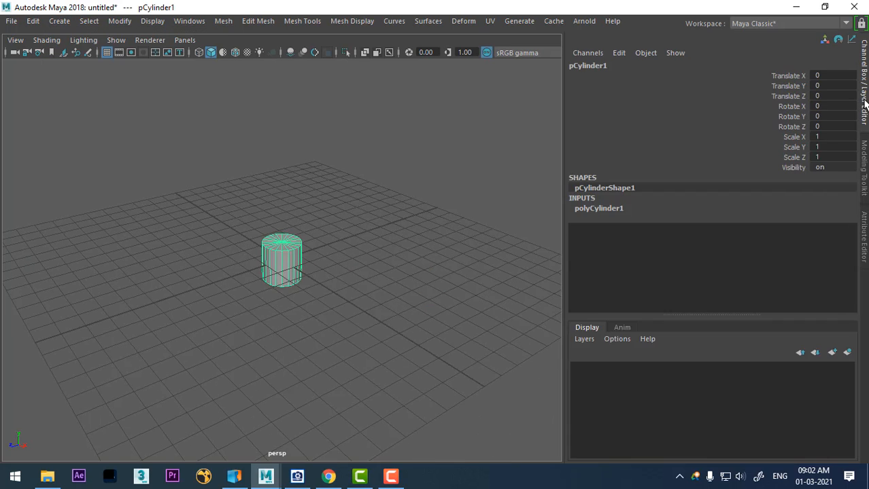
click(615, 209)
double_click(833, 237)
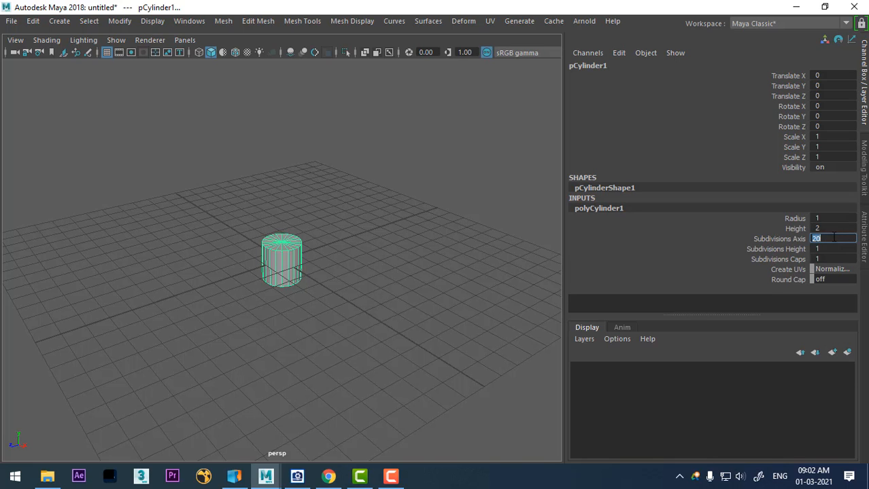
text(10)
key(Return)
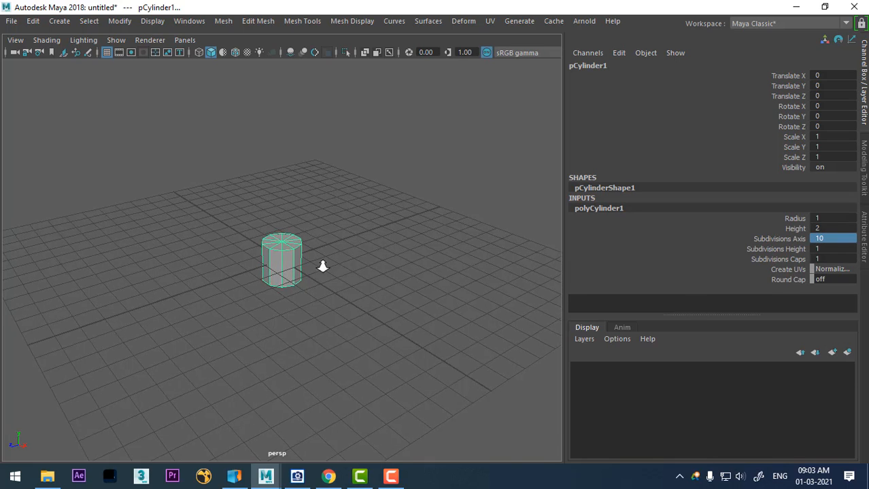
alt+right_drag(321, 266, 394, 340)
Step: Widen the cylinder to a radius of about 1.72 and flatten its height to about 0.76
click(795, 219)
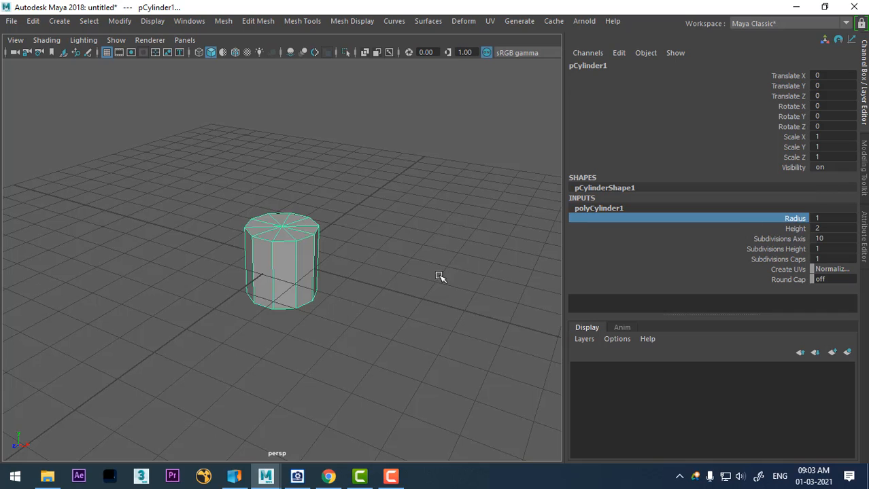
middle_drag(439, 277, 477, 276)
click(794, 229)
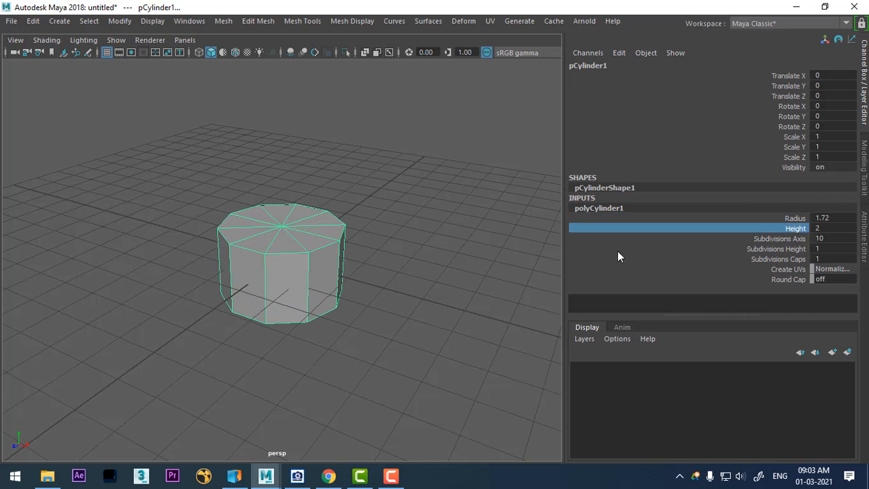
middle_drag(435, 255, 358, 290)
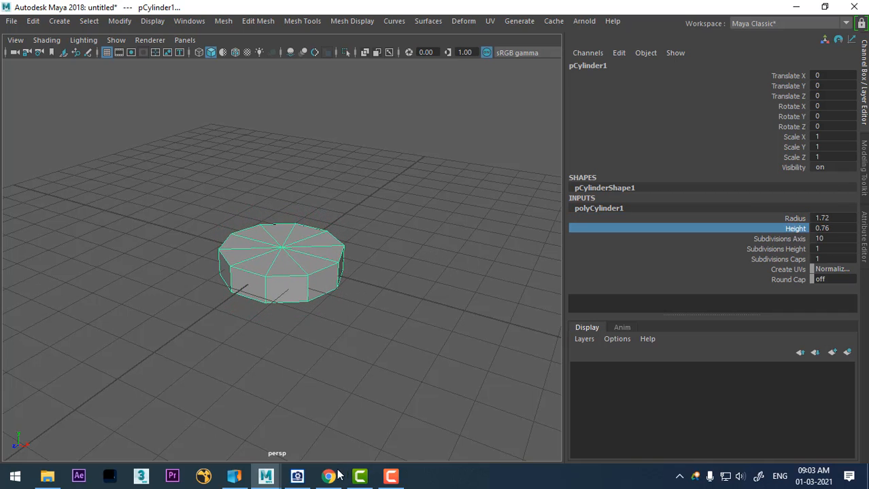
Step: Bring up the reference image in ACDSee as a small floating window beside the model, zoomed on the wireframe cage
click(297, 476)
drag(337, 3, 536, 38)
scroll(541, 196, up, 3)
drag(559, 250, 484, 210)
drag(523, 33, 71, 34)
Step: Reduce the cylinder's height to about 0.5 and place it just above the grid at Translate Y about 0.28
alt+drag(407, 271, 389, 256)
mouse_move(389, 256)
alt+right_down()
mouse_move(404, 280)
mouse_move(416, 279)
mouse_move(378, 260)
alt+right_up()
key(w)
alt+middle_drag(378, 260, 416, 268)
alt+drag(417, 268, 352, 189)
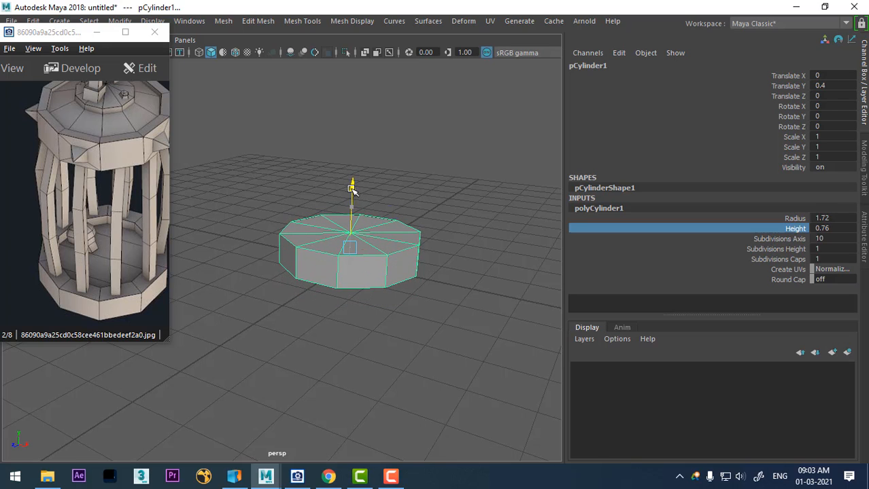
alt+drag(371, 262, 382, 270)
alt+right_drag(382, 270, 390, 309)
alt+middle_drag(390, 309, 386, 323)
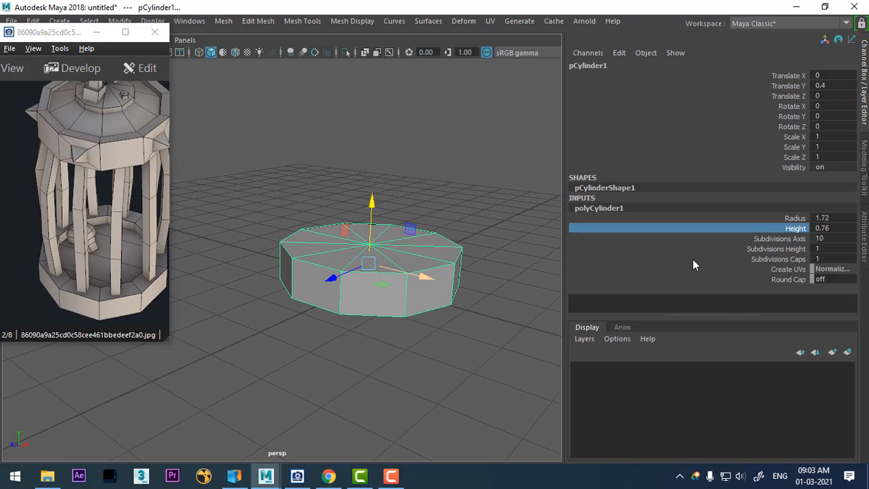
middle_drag(426, 268, 398, 277)
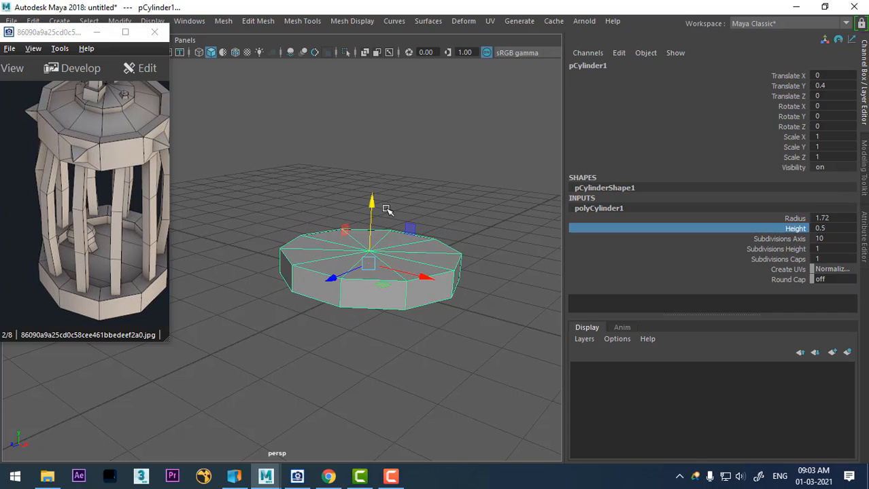
drag(372, 202, 372, 208)
alt+drag(377, 295, 380, 295)
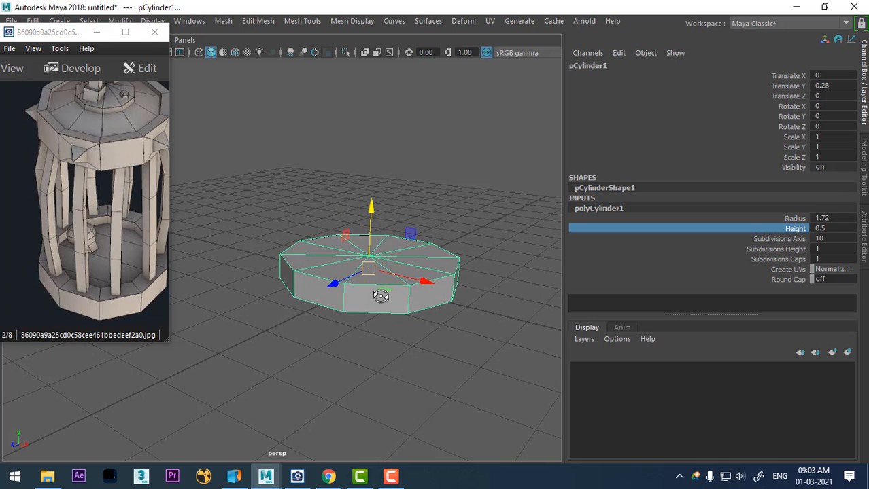
alt+drag(406, 323, 450, 248)
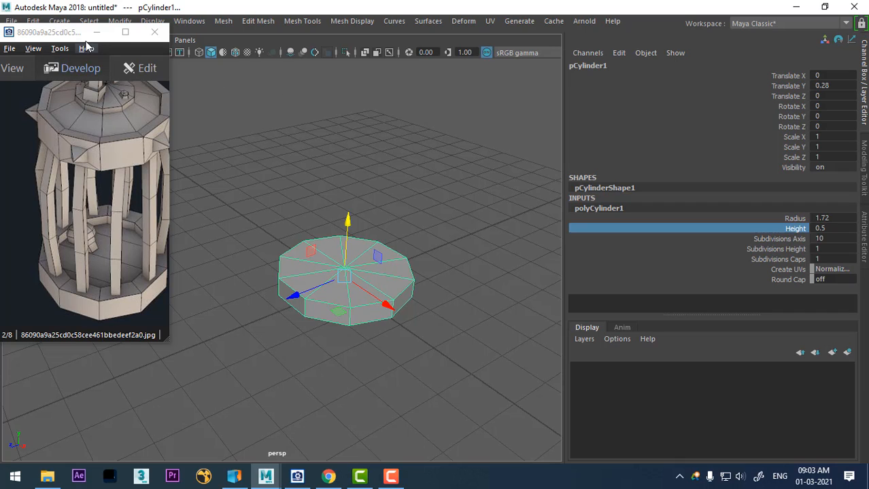
Step: Shift the reference image window down, and create a polygon pipe raised above the cylinder to Translate Y about 1.55
drag(82, 33, 99, 139)
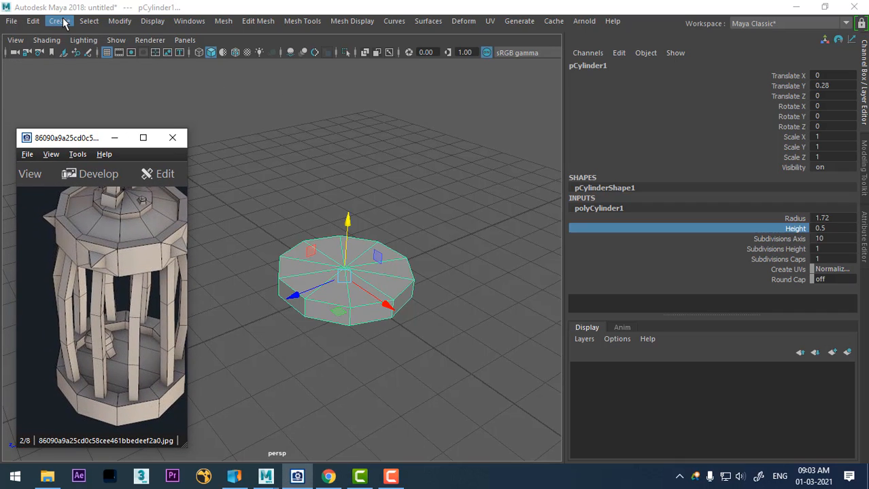
click(63, 23)
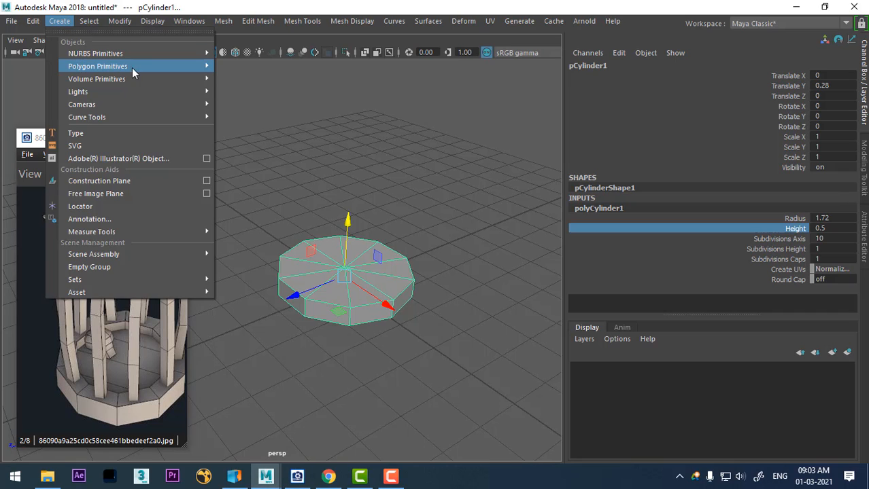
mouse_move(132, 66)
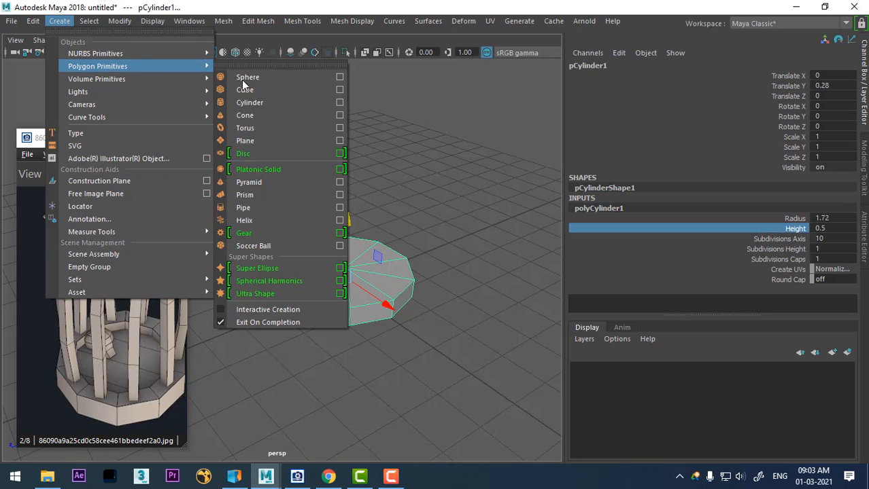
click(273, 212)
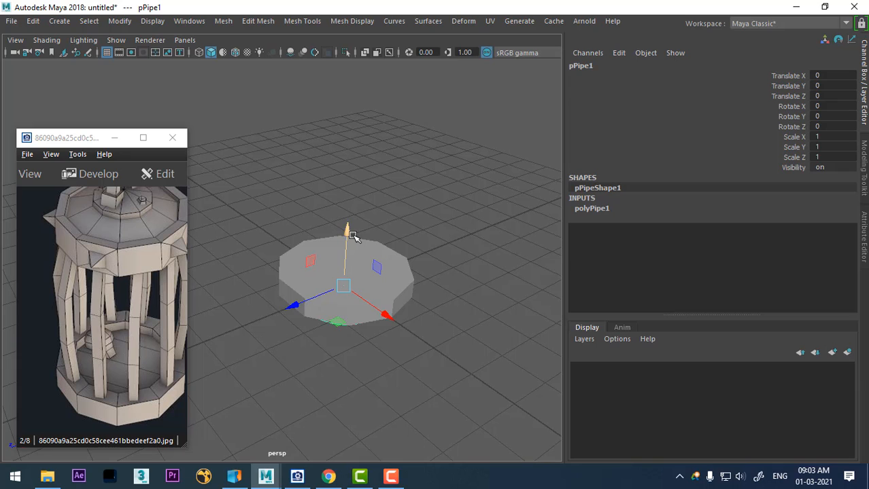
drag(351, 235, 359, 178)
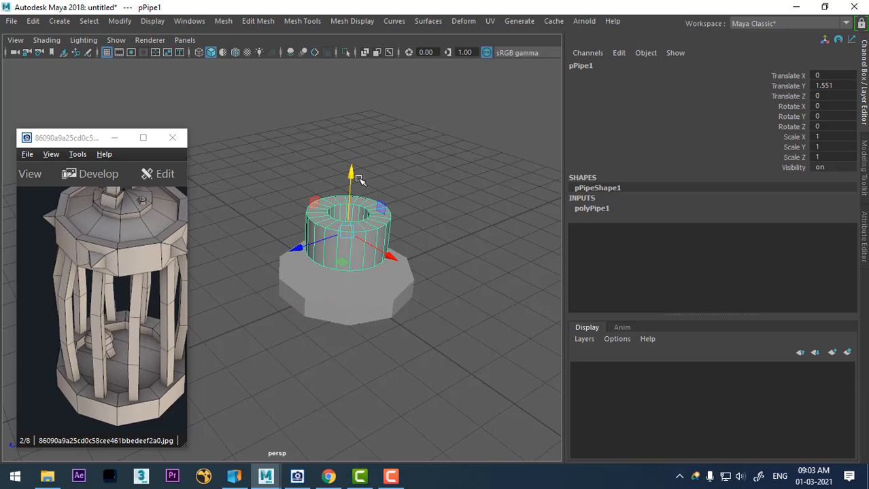
Step: Set the pipe's Subdivisions Axis to 10
click(592, 208)
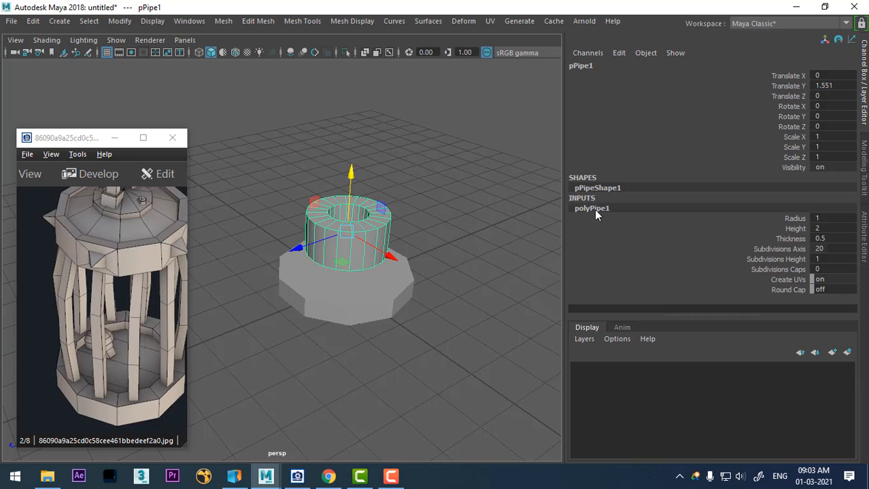
double_click(818, 217)
double_click(836, 229)
double_click(834, 250)
text(10)
key(Return)
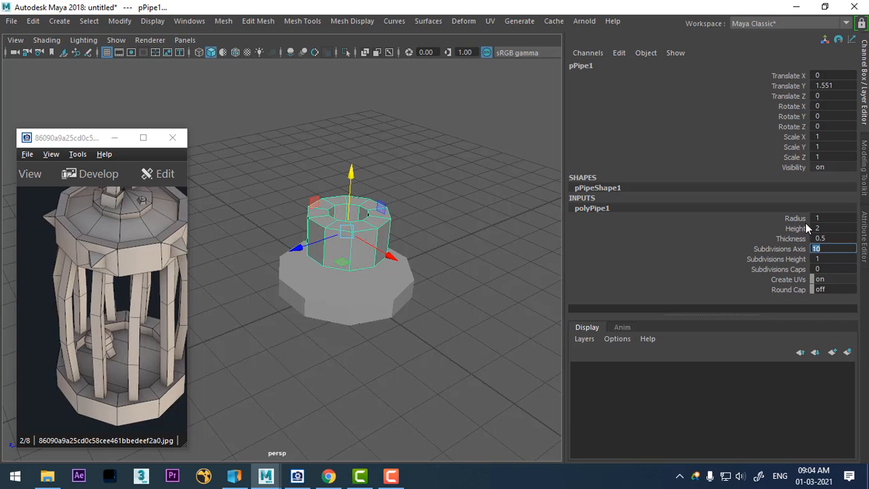
Step: Resize the pipe to radius about 1.76 and height about 1.17, and lower it around the cylinder to Translate Y about 0.35
click(791, 218)
middle_drag(410, 269, 384, 291)
click(791, 230)
key(w)
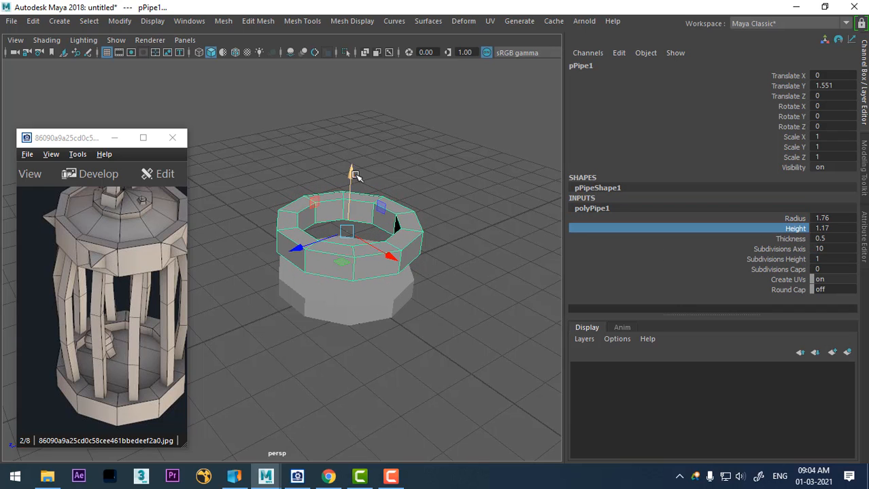
drag(355, 175, 345, 222)
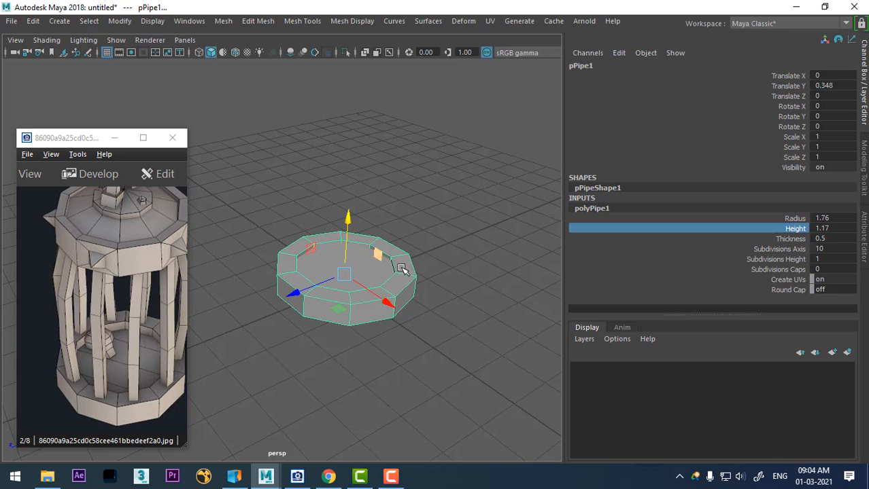
Step: Move the solid cylinder out of the pipe along the negative X axis, and select the pipe
click(465, 300)
click(364, 274)
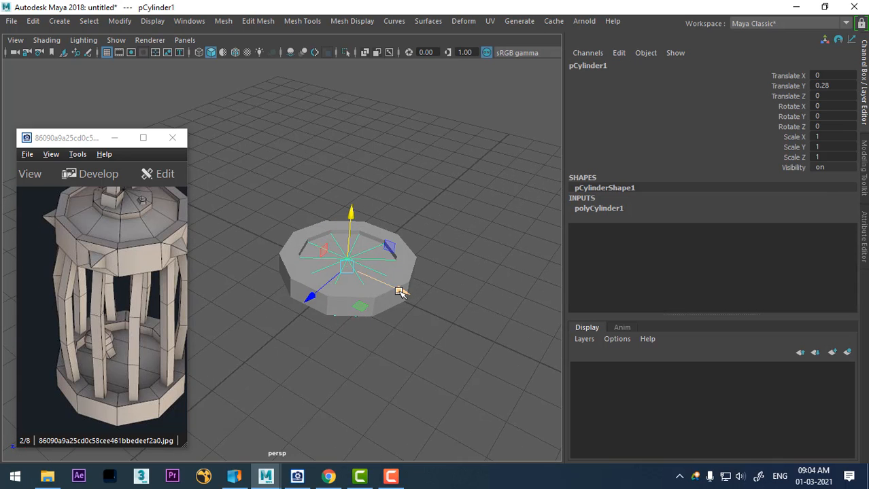
drag(397, 289, 265, 230)
click(348, 287)
mouse_move(413, 310)
alt+mouse_down()
mouse_move(398, 311)
mouse_move(413, 310)
alt+mouse_up()
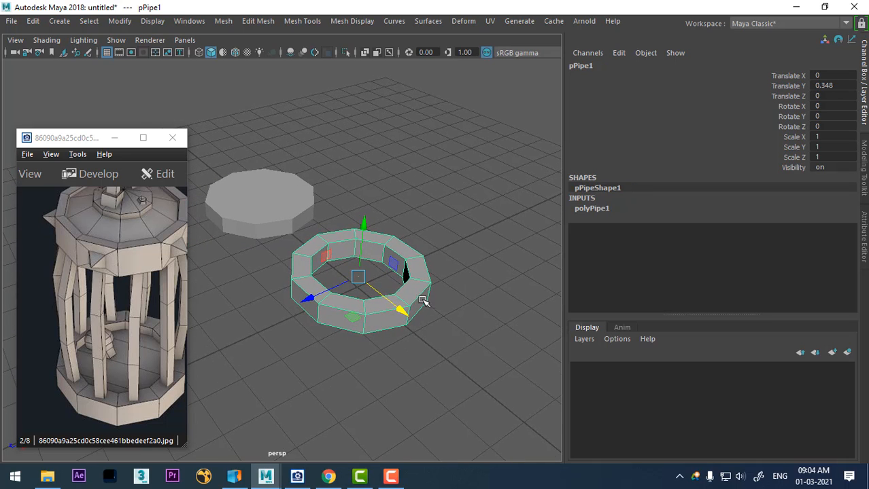
Step: Create a polygon plane inside the pipe ring with Subdivisions Width and Subdivisions Height set to 1
click(59, 21)
mouse_move(84, 92)
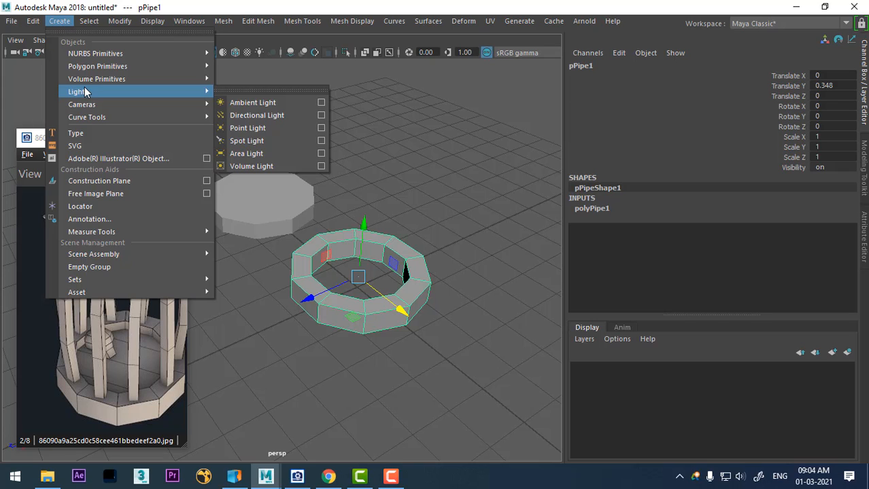
mouse_move(106, 59)
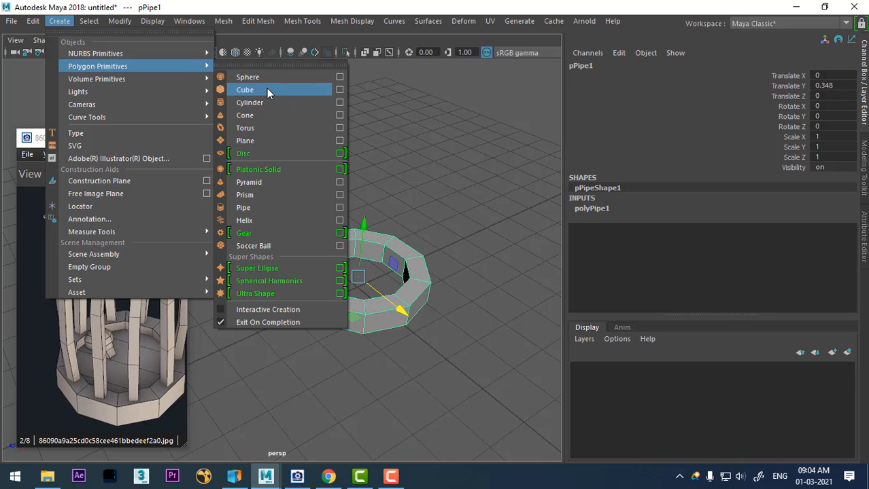
click(272, 140)
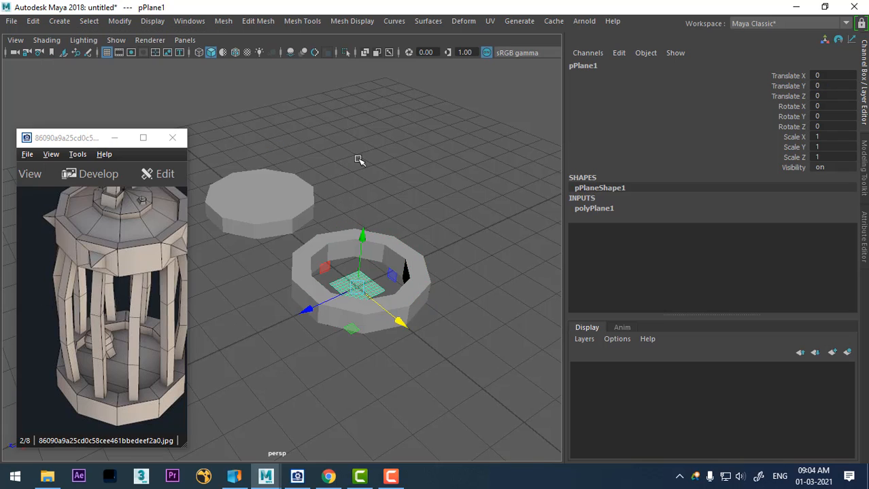
click(598, 209)
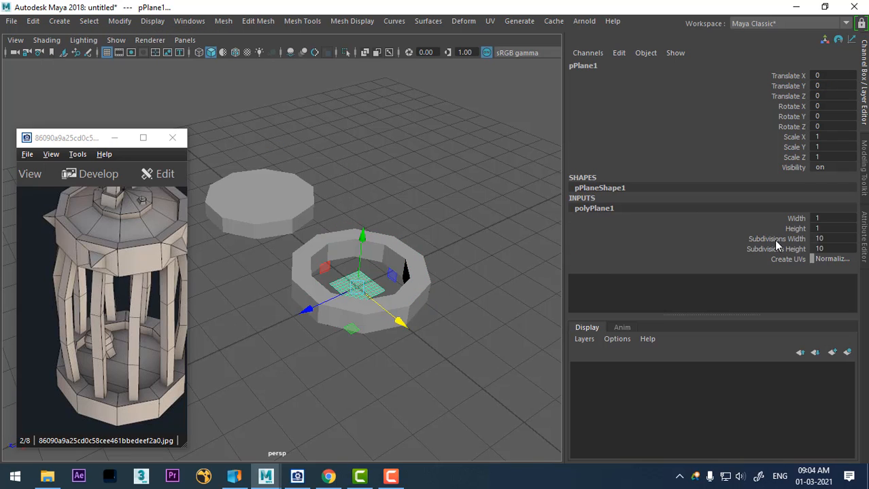
drag(777, 244, 773, 250)
middle_drag(495, 219, 417, 228)
alt+right_drag(377, 267, 401, 318)
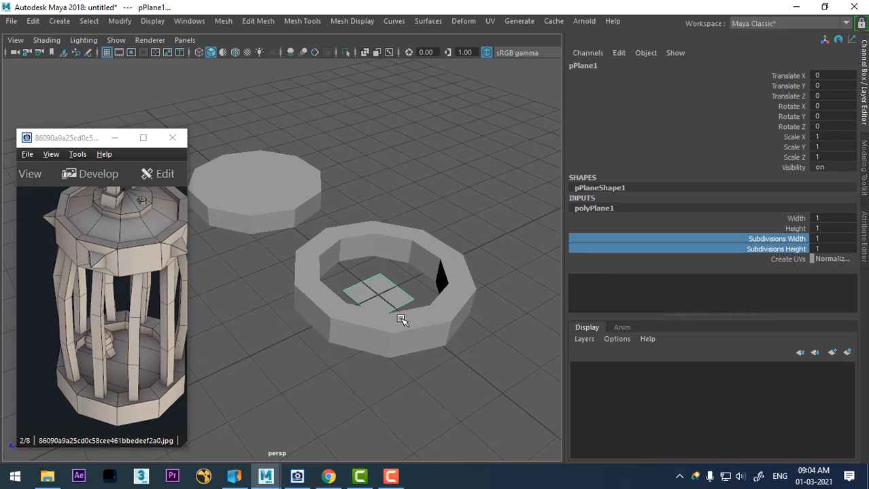
Step: Scale the plane uniformly to about 2.61 and raise it inside the ring to Translate Y about 0.32
key(r)
drag(381, 297, 440, 271)
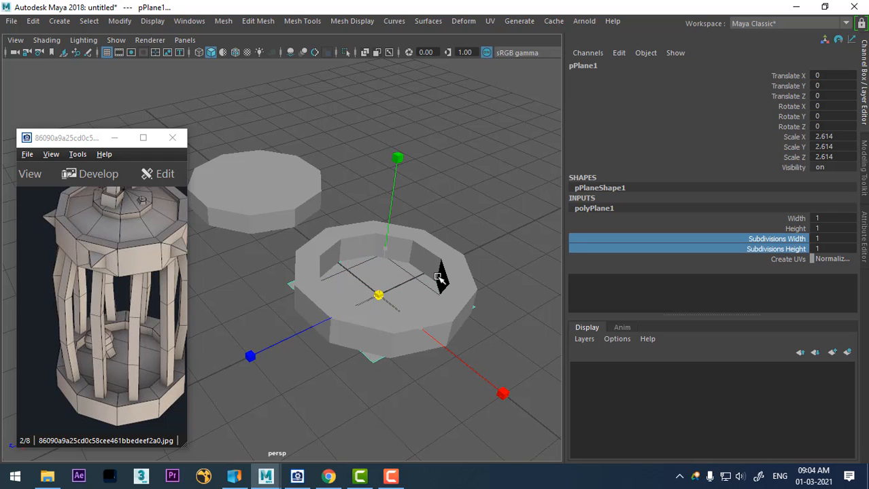
key(w)
drag(385, 248, 401, 285)
alt+right_drag(401, 285, 440, 316)
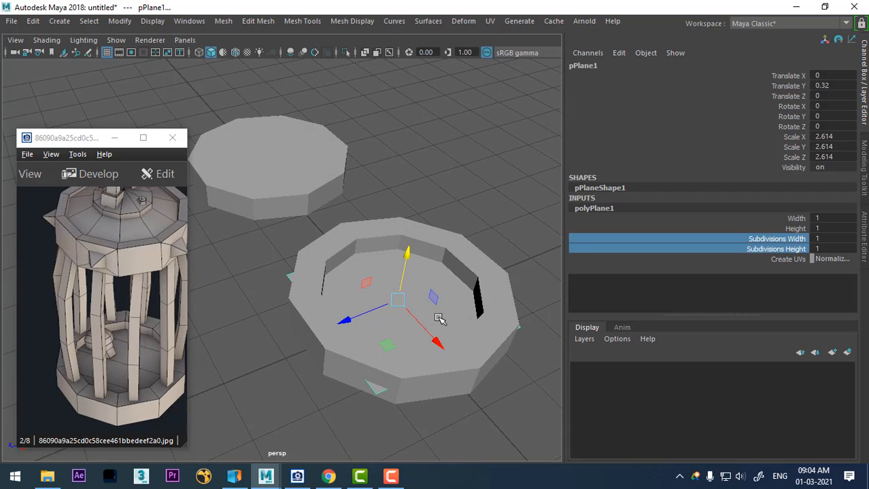
Step: Display wireframe on the shaded models and look down on the ring and the plane
click(235, 52)
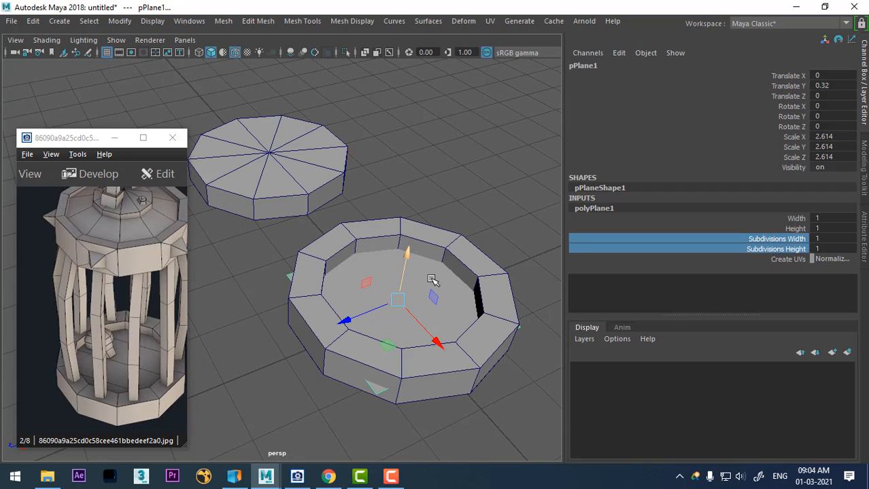
mouse_move(430, 276)
alt+mouse_down()
mouse_move(382, 273)
mouse_move(369, 327)
mouse_move(439, 406)
mouse_move(462, 379)
alt+mouse_up()
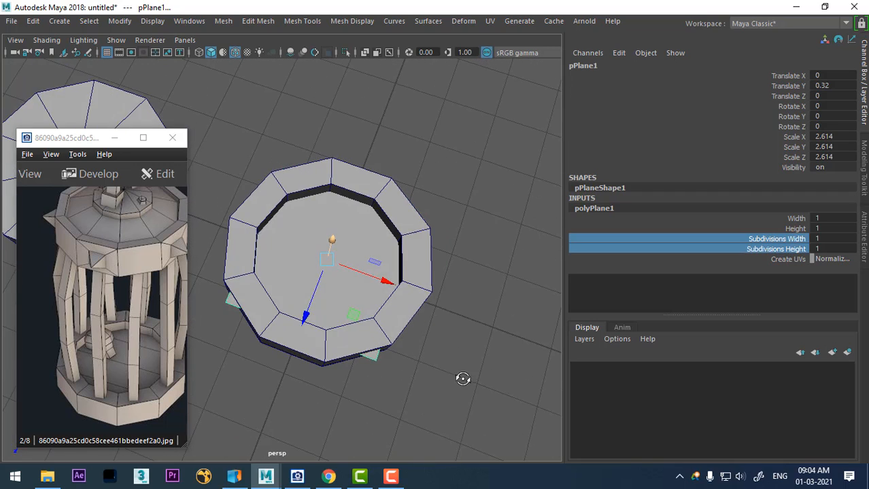
Step: Set the plane's Subdivisions Width to 4 and move its two protruding corner vertices inward along Z until they sit inside the ring
ctrl+click(678, 250)
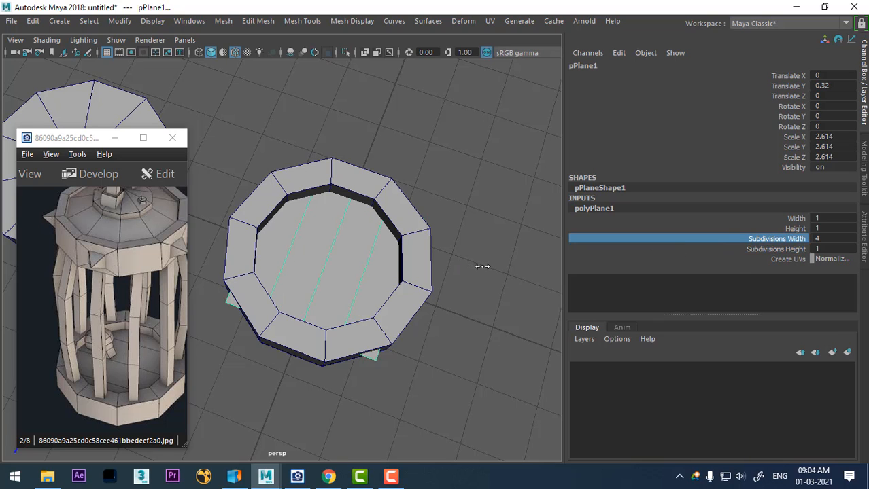
alt+drag(483, 269, 459, 273)
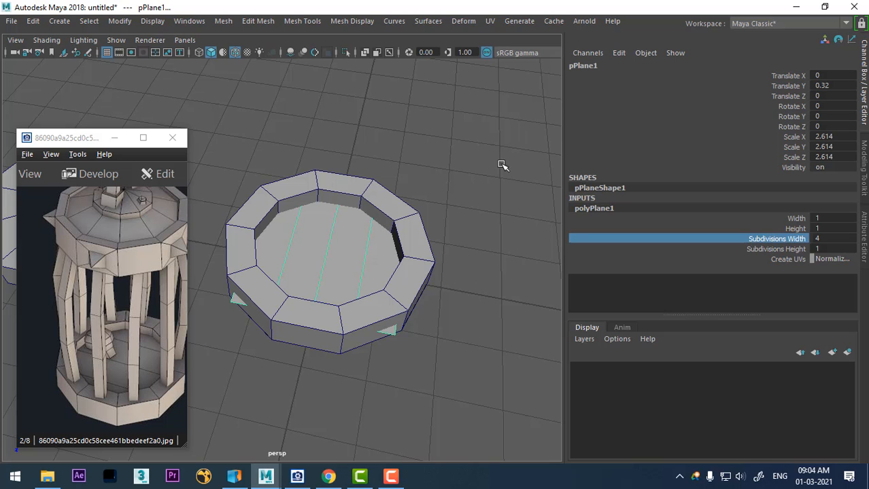
right_drag(501, 110, 420, 111)
click(394, 334)
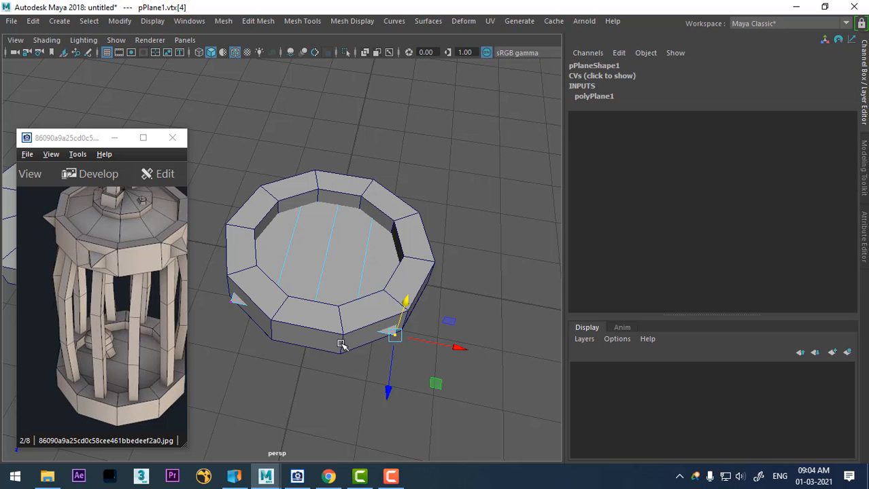
shift+click(234, 305)
alt+drag(331, 394, 417, 383)
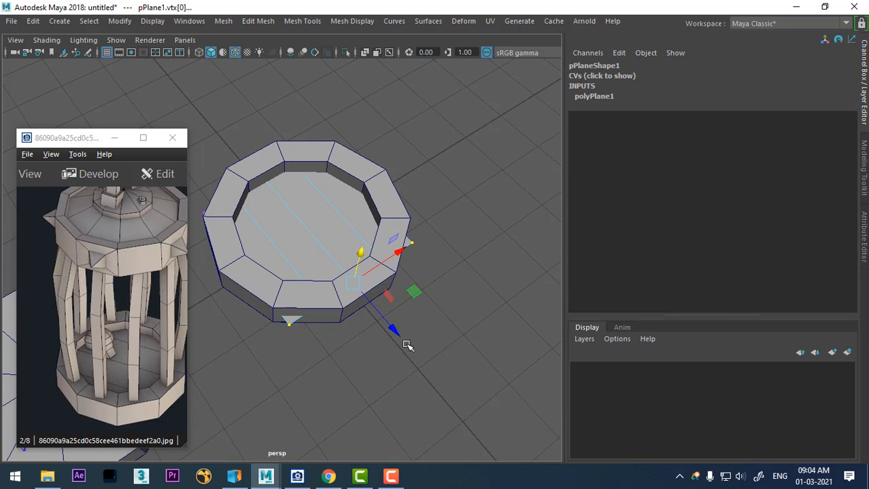
drag(394, 327, 382, 311)
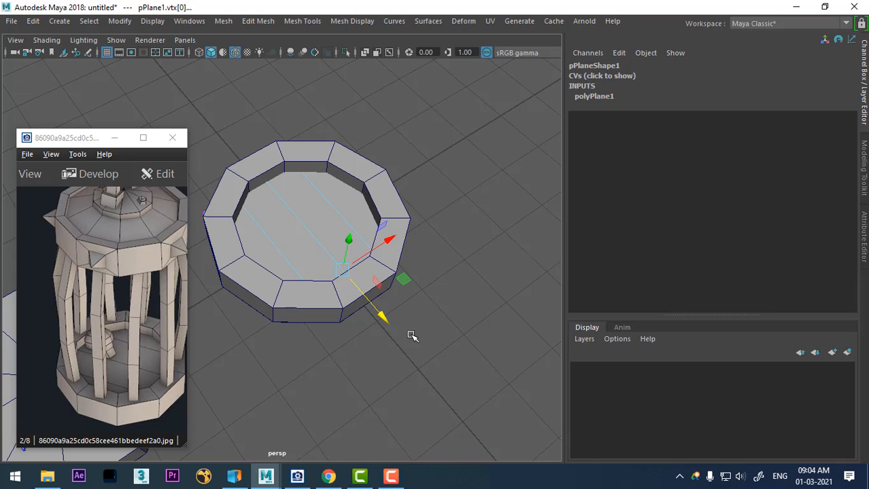
Step: Move the plane's corner vertices on the opposite side inward along Z, return to object mode, and select the plane and ring
alt+drag(465, 290, 334, 371)
alt+drag(384, 359, 383, 320)
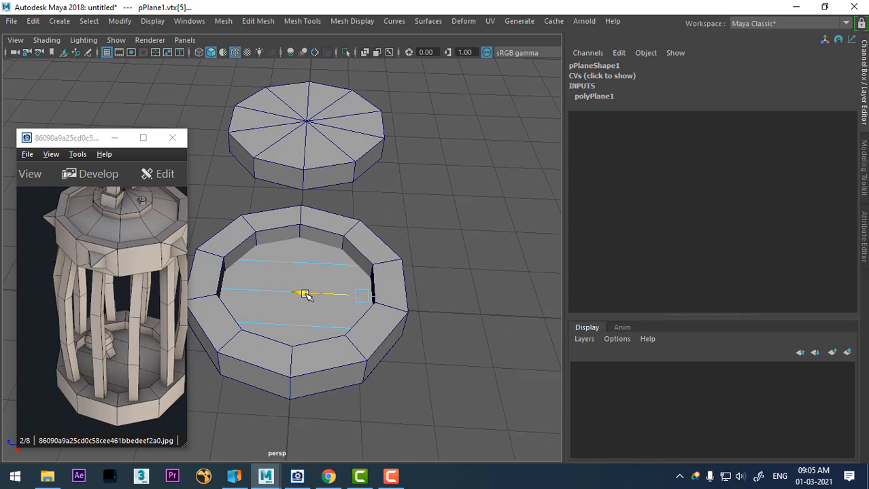
alt+drag(318, 302, 353, 303)
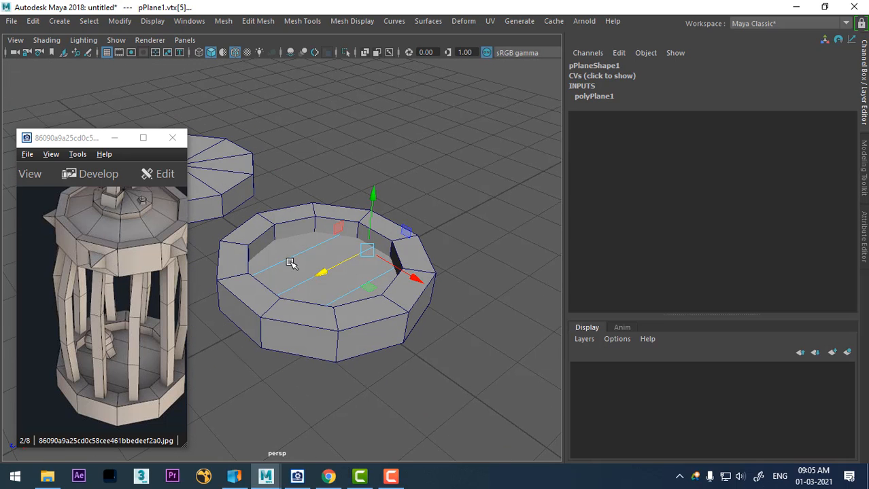
right_drag(290, 109, 374, 75)
click(422, 204)
alt+drag(354, 298, 418, 299)
click(322, 322)
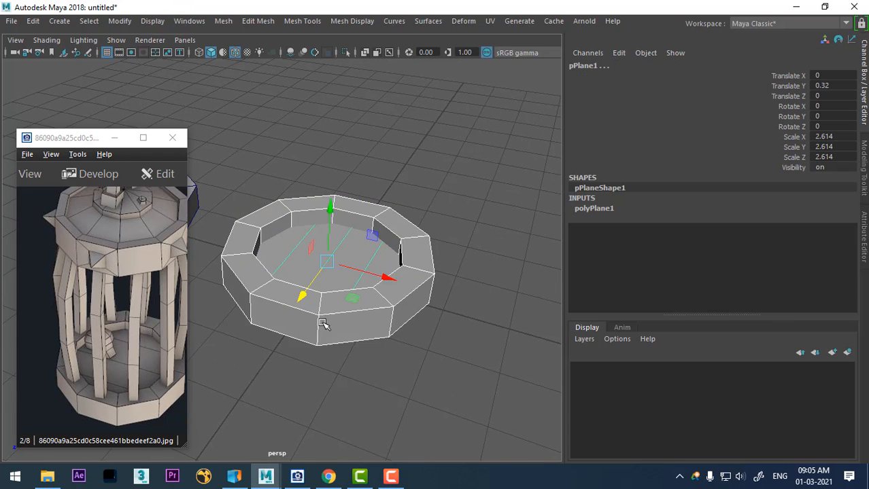
Step: Centre the solid cylinder on the ring by setting Translate X and Translate Y to 0, and raise it to Translate Y about 4.58
alt+right_drag(369, 370, 233, 319)
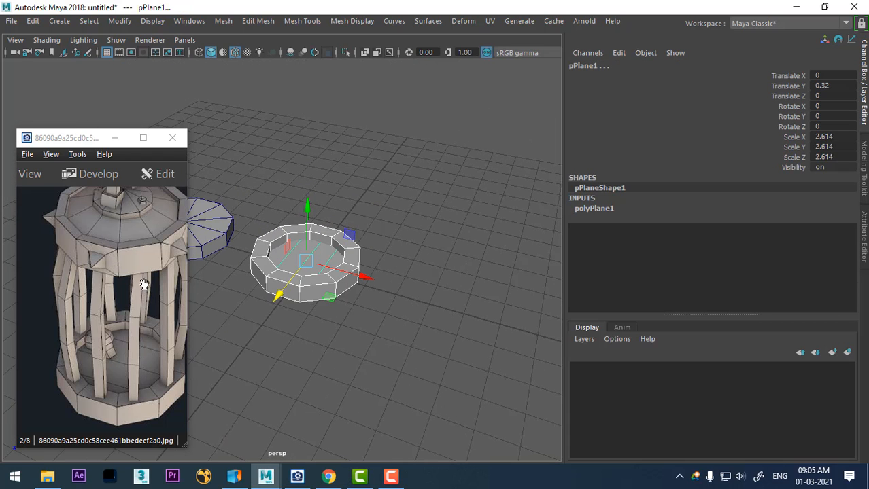
drag(142, 290, 132, 352)
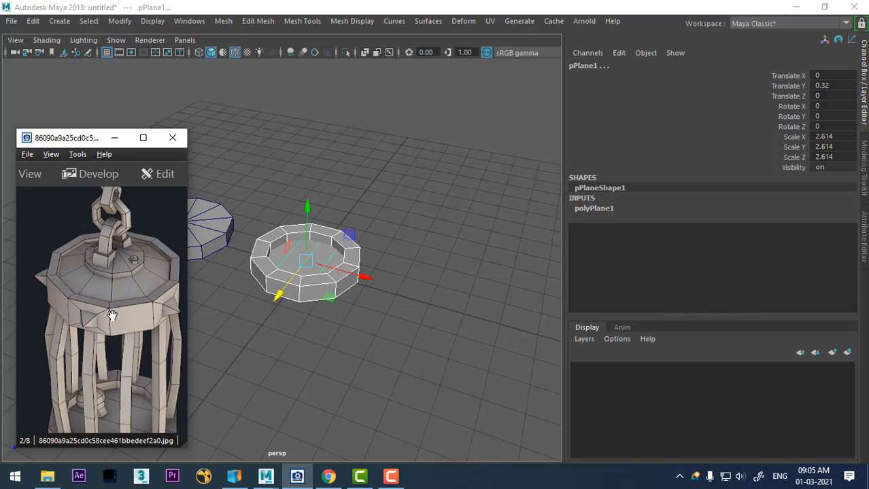
click(214, 231)
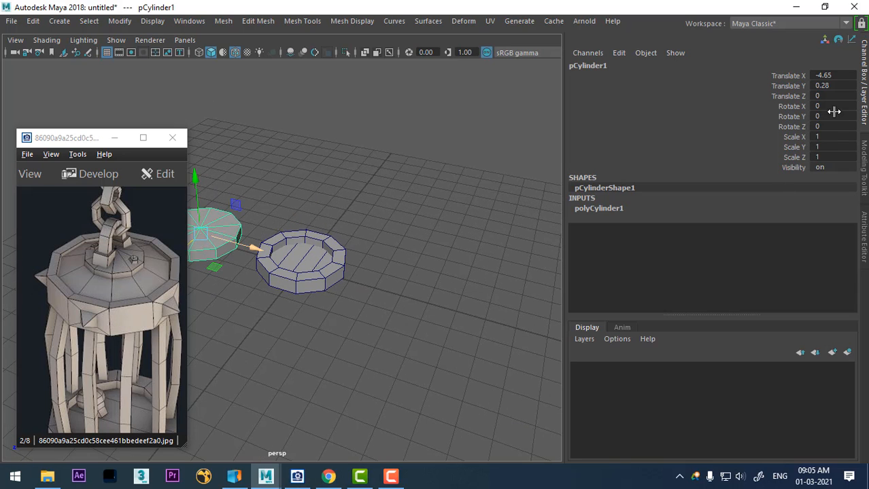
drag(841, 76, 842, 85)
text(0)
key(Return)
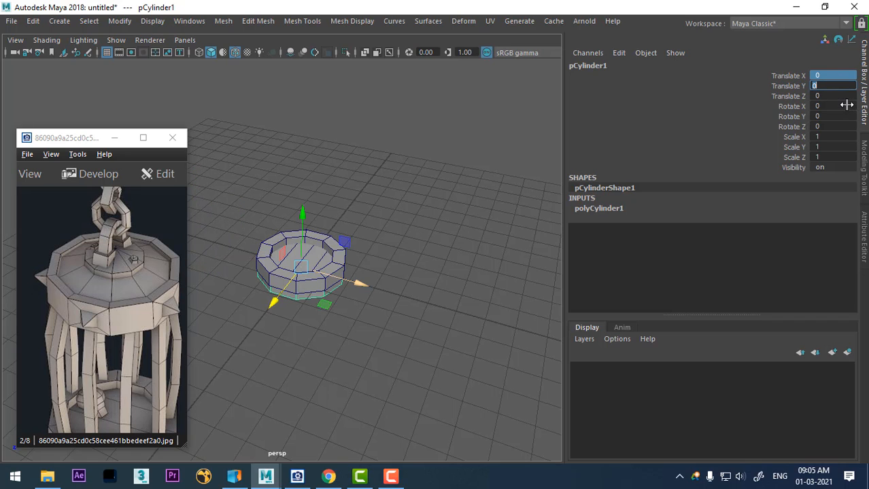
drag(300, 213, 285, 92)
alt+drag(401, 219, 365, 209)
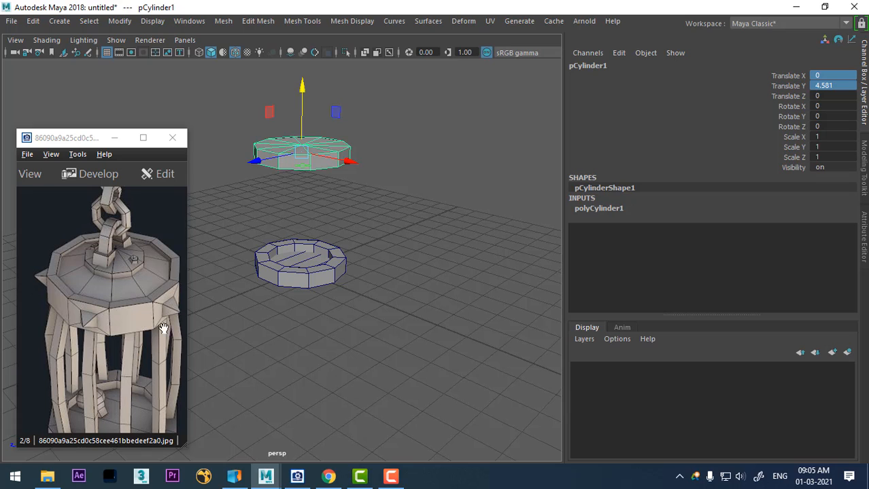
Step: Compare the cage's proportions with the whole reference image and raise the cylinder to Translate Y about 5.45
drag(109, 279, 108, 277)
scroll(158, 283, down, 2)
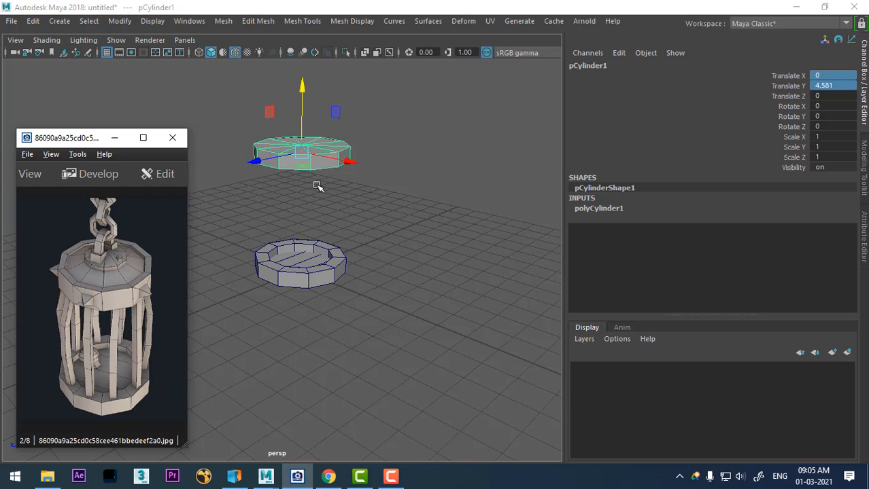
alt+drag(405, 194, 397, 222)
drag(308, 126, 306, 94)
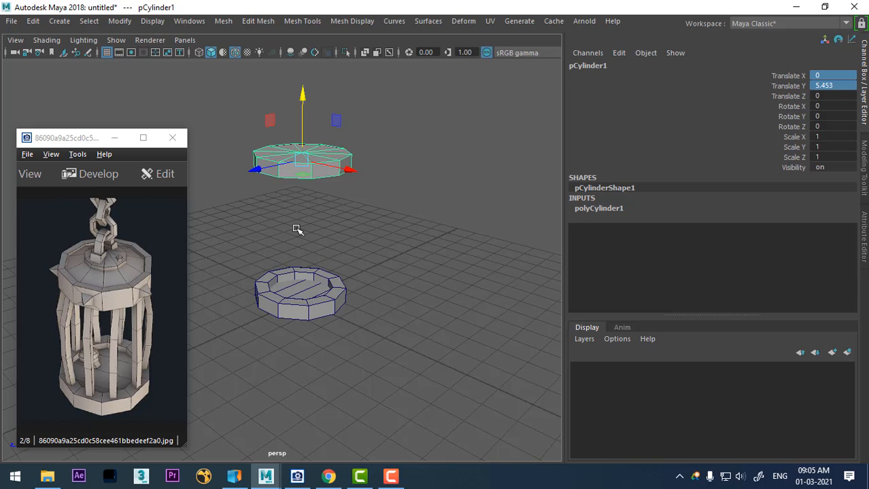
alt+drag(349, 201, 363, 244)
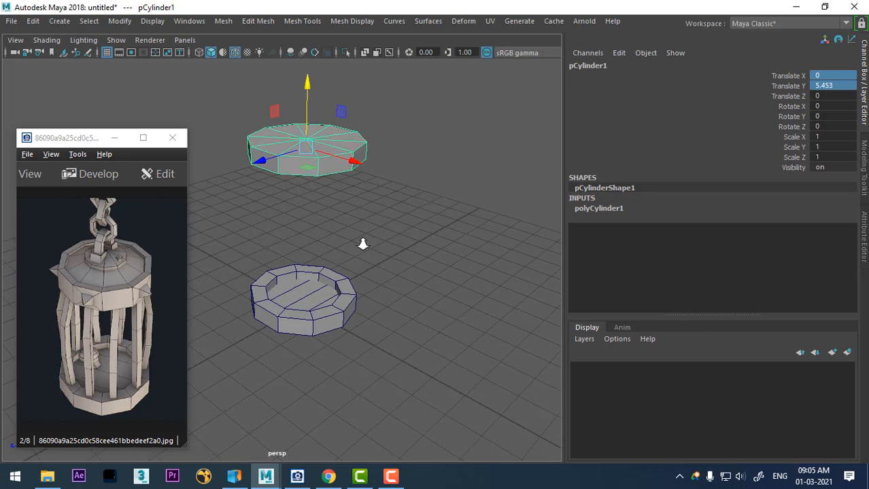
alt+right_drag(362, 244, 439, 213)
alt+middle_drag(438, 214, 468, 211)
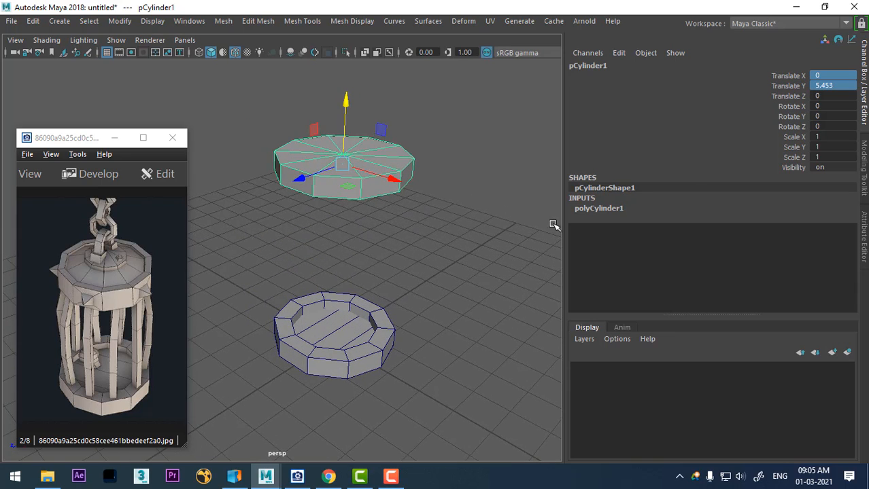
Step: Set the cylinder's Height to 0.63 and lower it slightly to Translate Y about 5.40
click(616, 211)
click(794, 229)
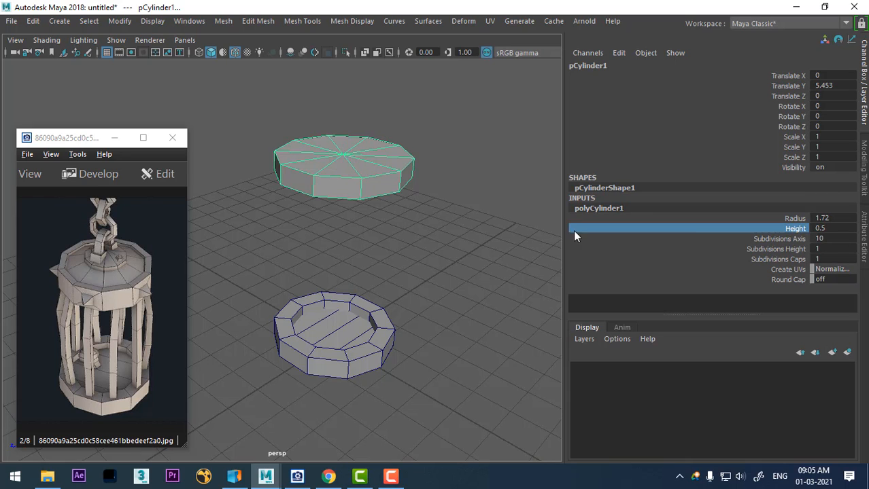
alt+middle_drag(463, 229, 480, 225)
key(w)
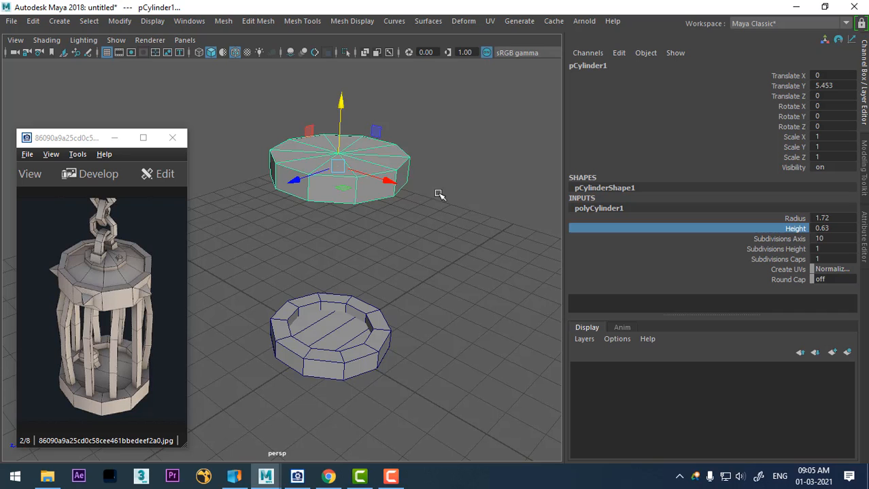
scroll(435, 193, up, 2)
drag(365, 68, 362, 73)
scroll(388, 116, up, 3)
alt+drag(420, 129, 413, 171)
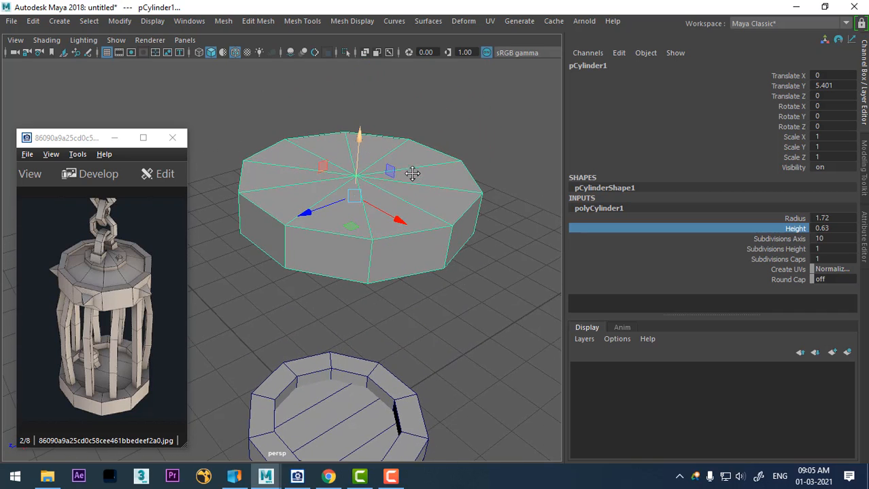
right_drag(496, 99, 430, 97)
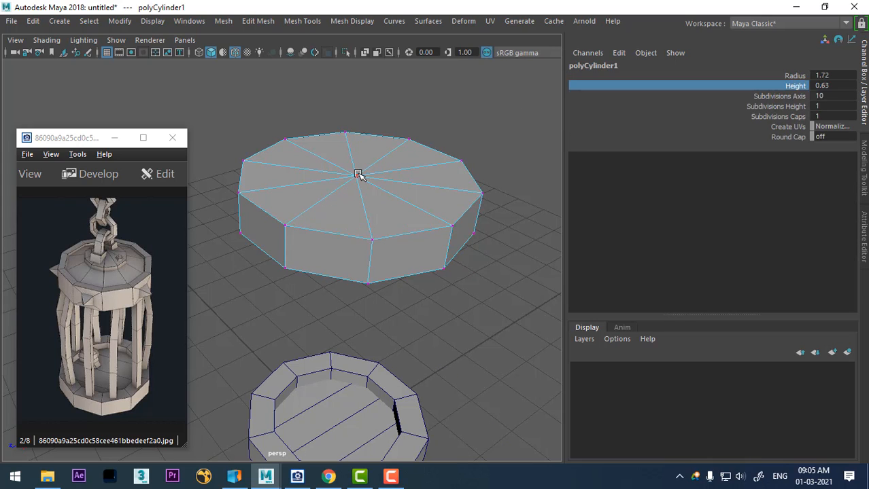
click(356, 175)
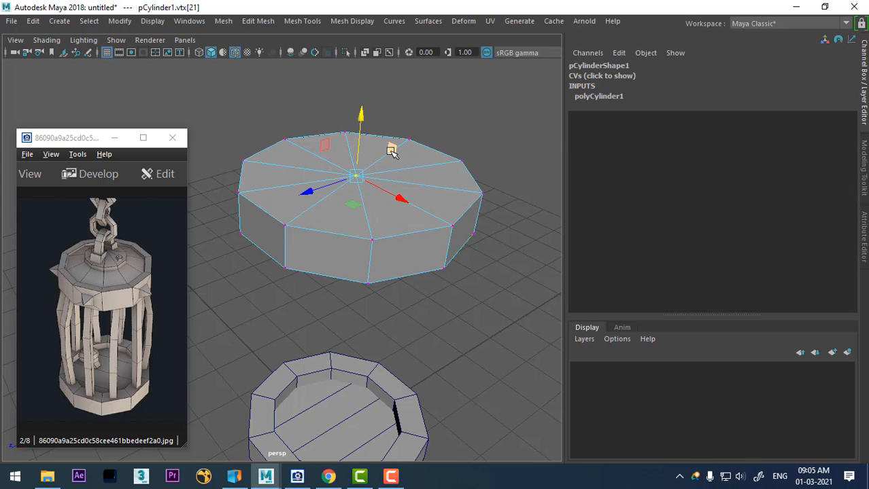
ctrl+right_drag(429, 102, 429, 102)
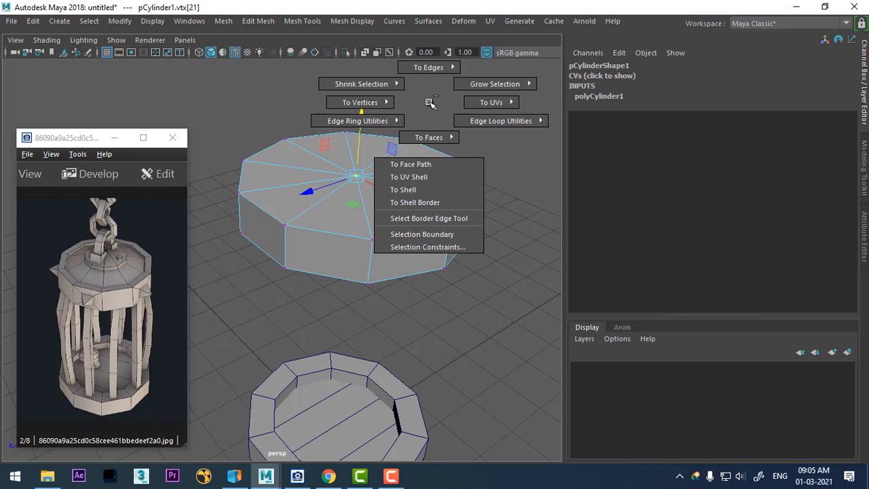
mouse_move(432, 139)
click(427, 168)
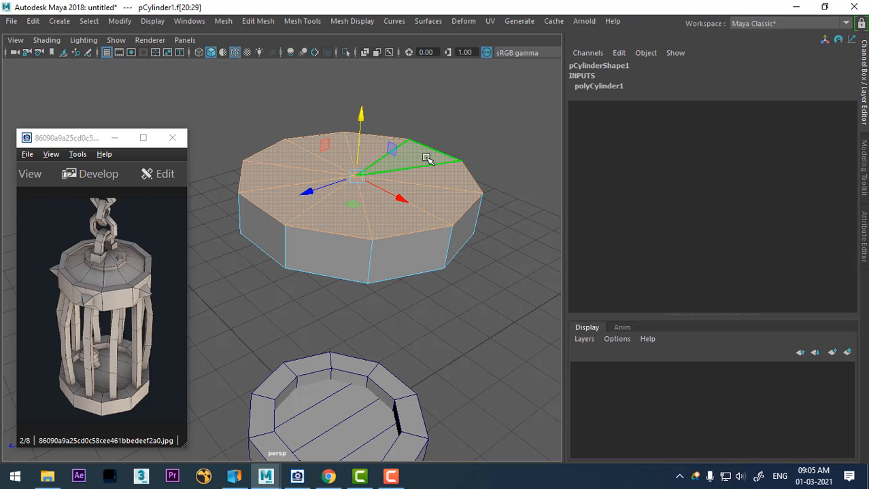
click(490, 121)
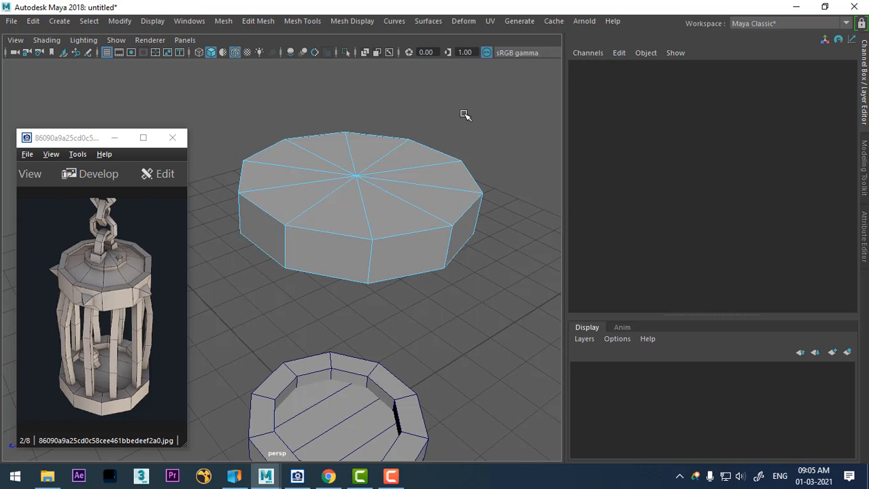
Step: Select all ten top faces of the cylinder from its centre vertex and extrude them with an inward Offset to form a narrow rim
right_drag(463, 113, 442, 147)
click(368, 189)
key(F11)
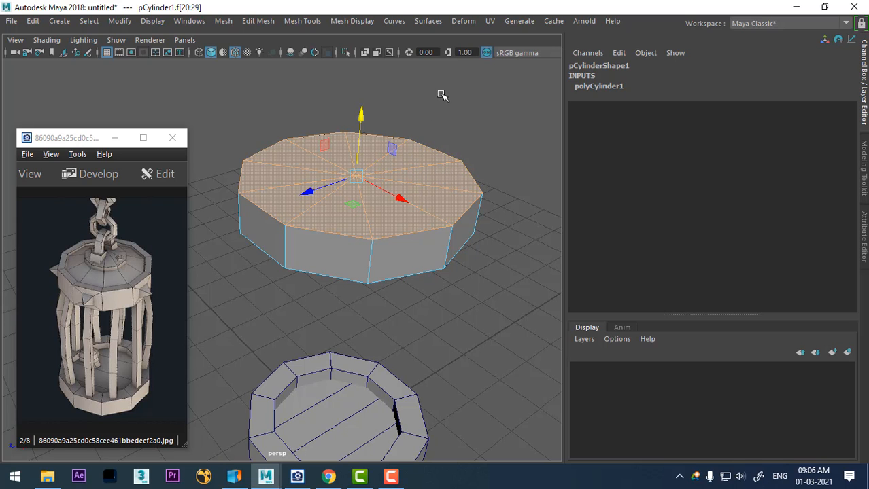
shift+right_drag(443, 93, 442, 131)
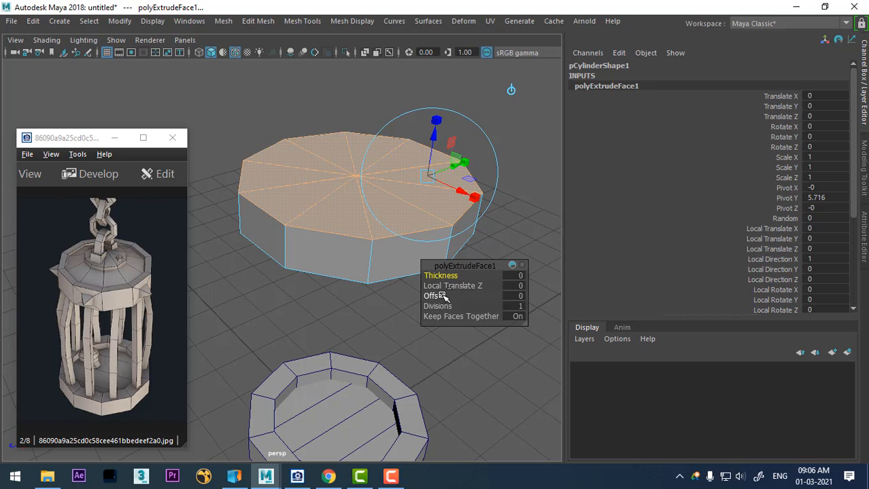
drag(443, 296, 452, 295)
Step: Extrude the inner top faces again and sink them below the rim with Local Translate Z -0.12
alt+drag(526, 166, 511, 140)
shift+right_drag(487, 89, 454, 116)
drag(435, 129, 433, 138)
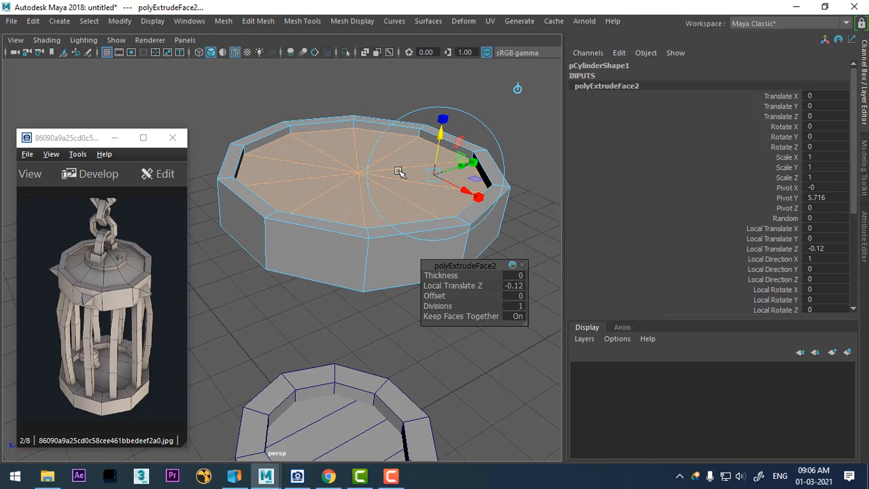
Step: Extrude the sunken faces in world orientation, scale them uniformly to about 0.467, and raise them to form a sloped lid
shift+right_drag(384, 93, 386, 127)
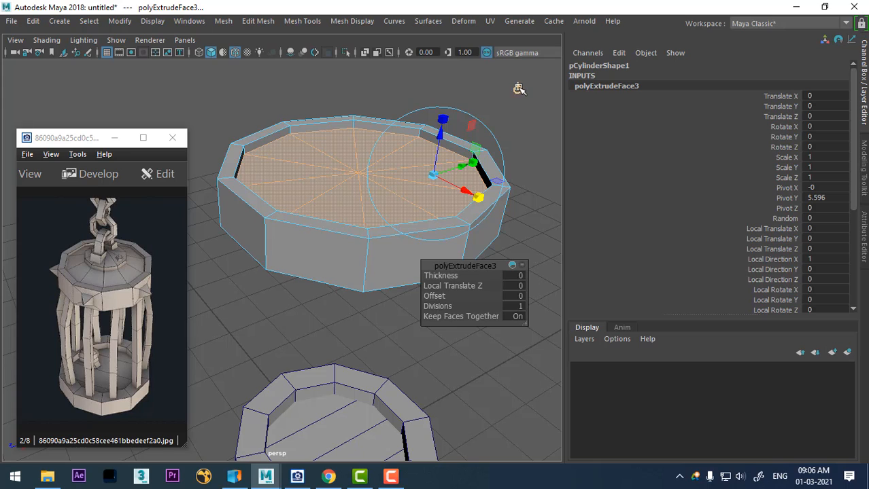
click(518, 89)
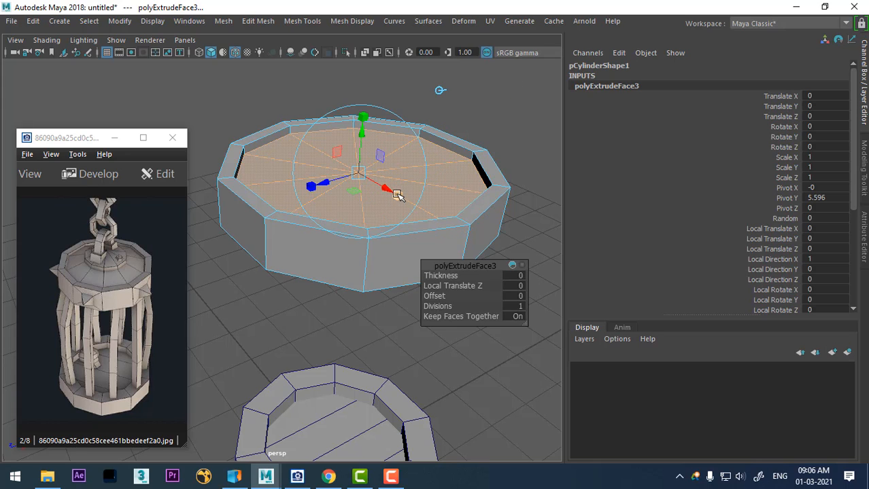
click(397, 195)
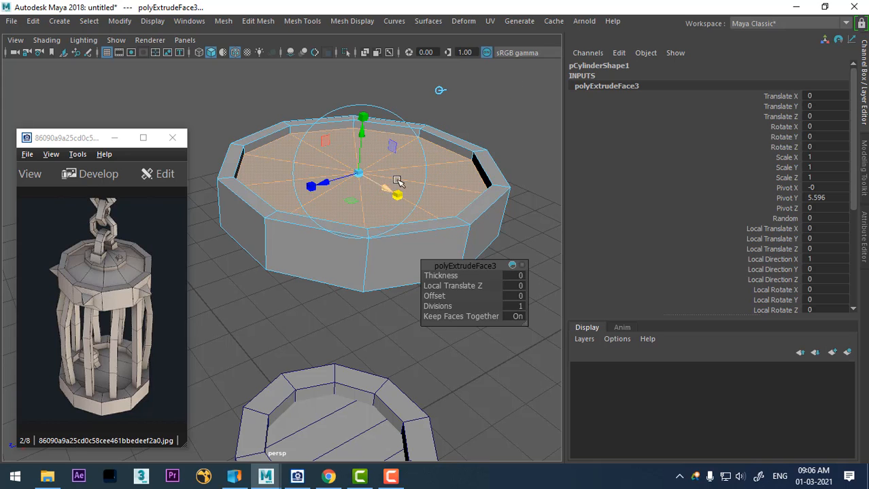
drag(360, 175, 339, 180)
click(339, 179)
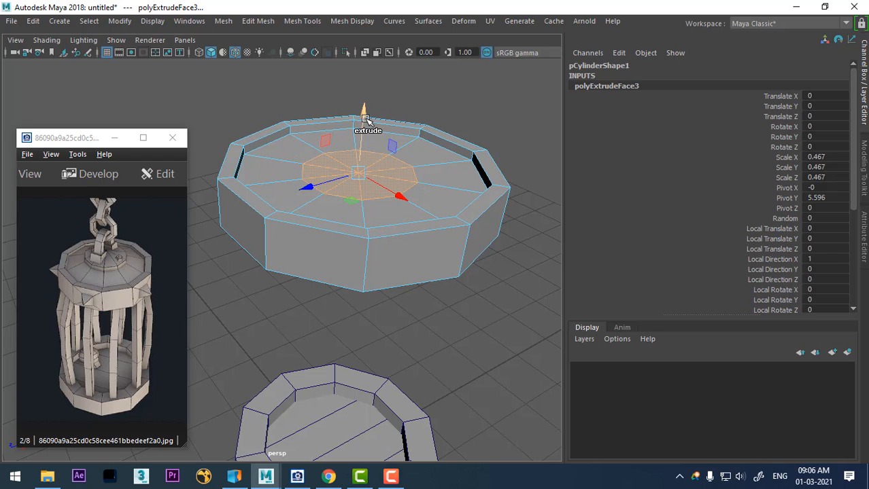
drag(363, 116, 363, 103)
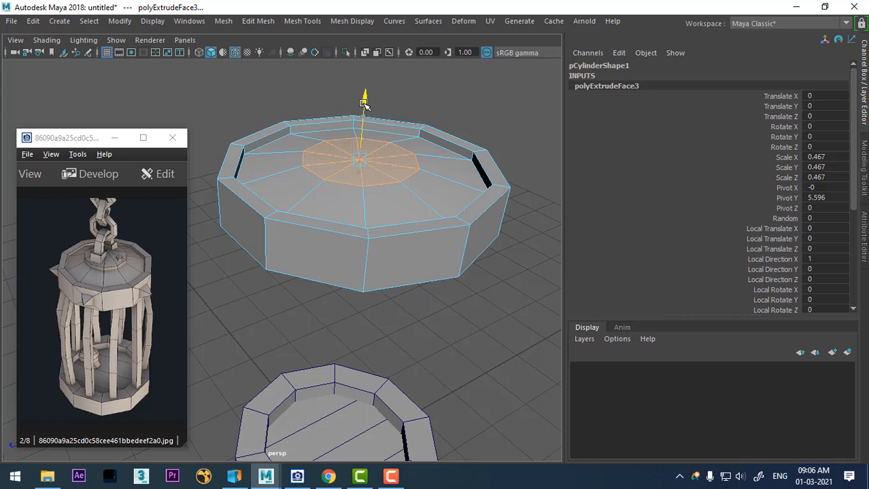
Step: Extrude the raised central faces of the lid with a Thickness of 0.1
shift+right_click(458, 85)
click(457, 120)
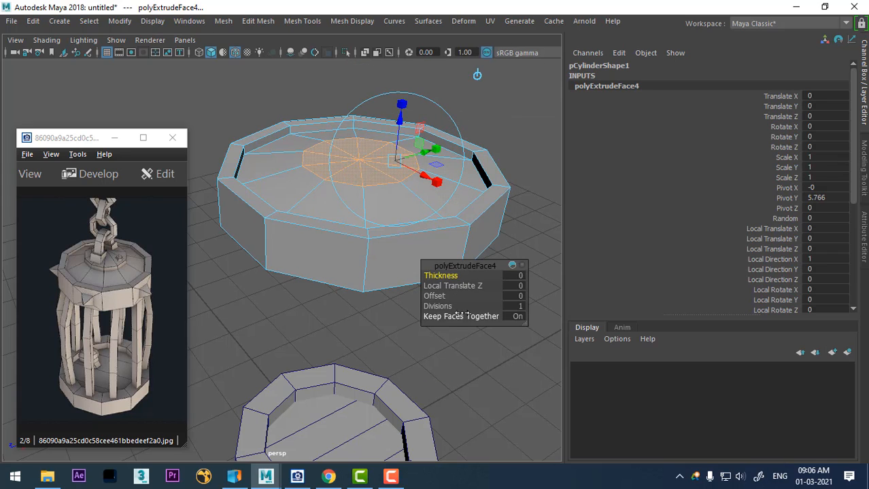
drag(447, 277, 455, 276)
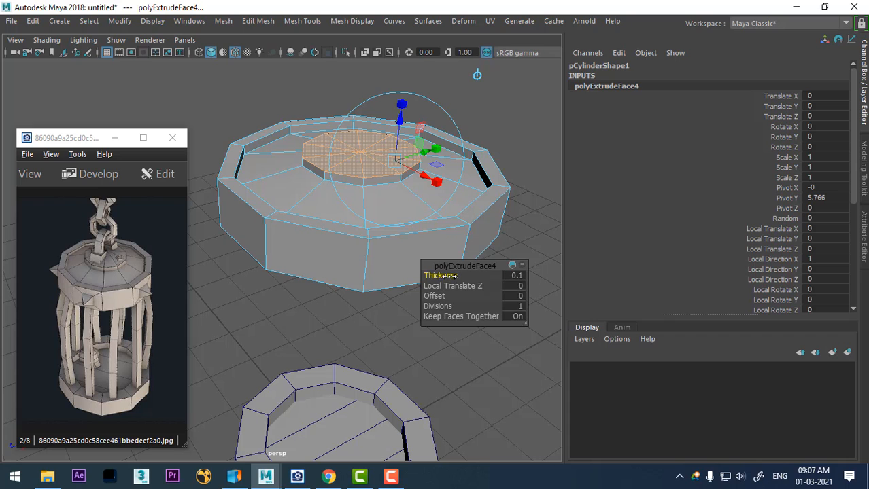
Step: Increase the central lid extrusion's Thickness to 0.13 and return the cylinder to object selection
alt+drag(425, 203, 450, 212)
drag(439, 276, 441, 275)
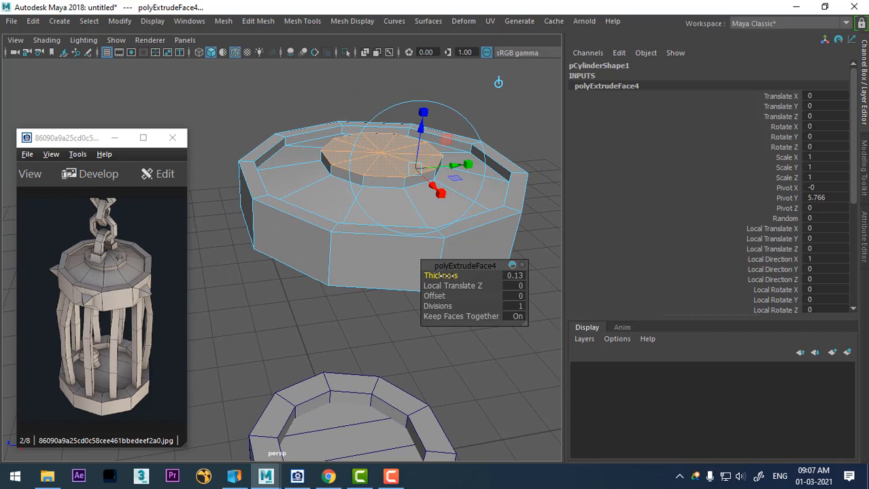
alt+drag(400, 188, 404, 190)
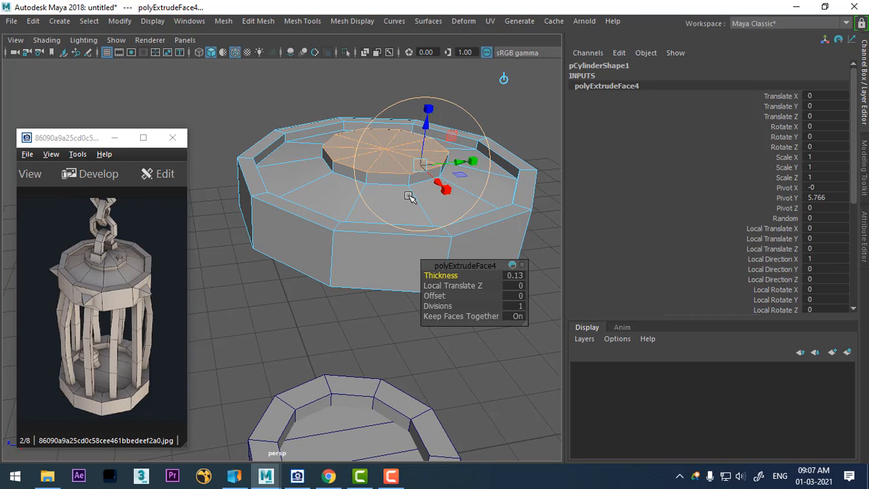
right_drag(398, 110, 478, 80)
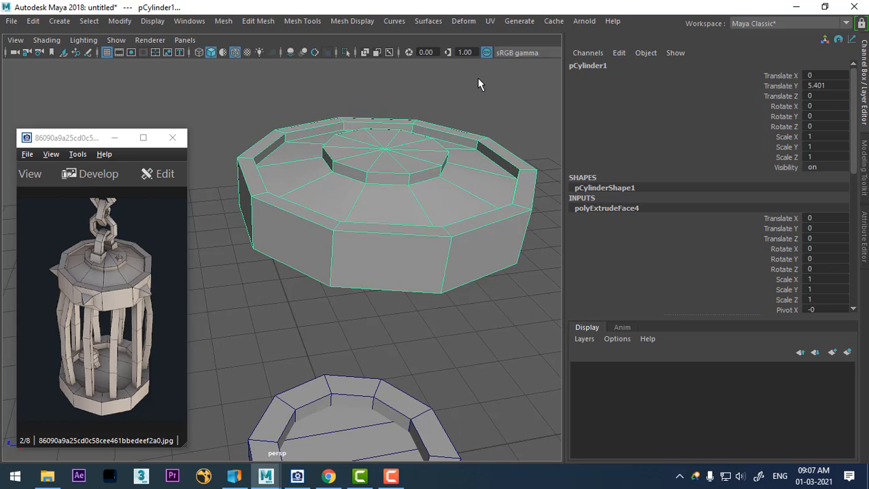
click(478, 80)
click(448, 214)
alt+right_drag(426, 270, 411, 245)
alt+drag(411, 245, 402, 233)
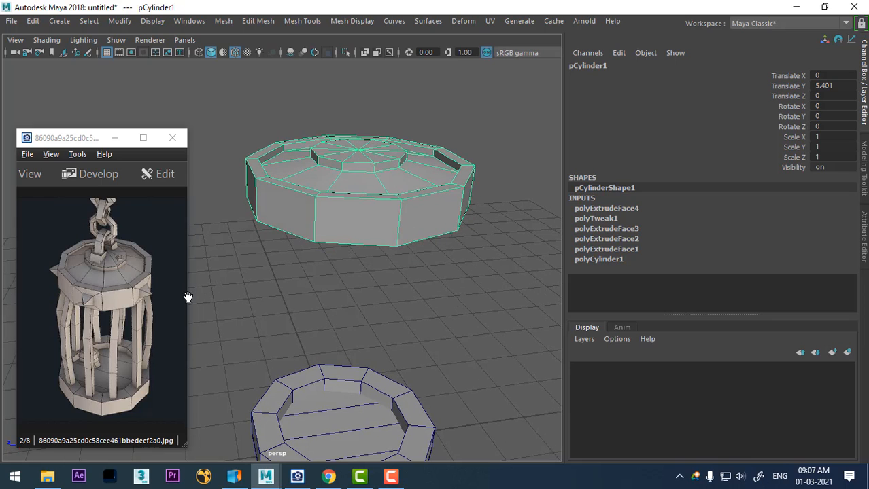
Step: Create a polygon pipe for the hanging loop, raise it to Translate Y 2.915, and enlarge the reference around the chain
drag(134, 282, 142, 284)
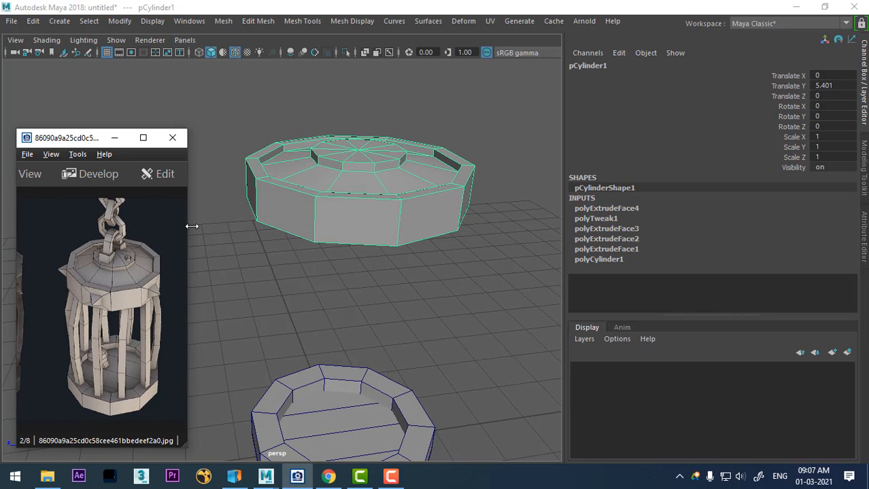
click(59, 21)
mouse_move(149, 66)
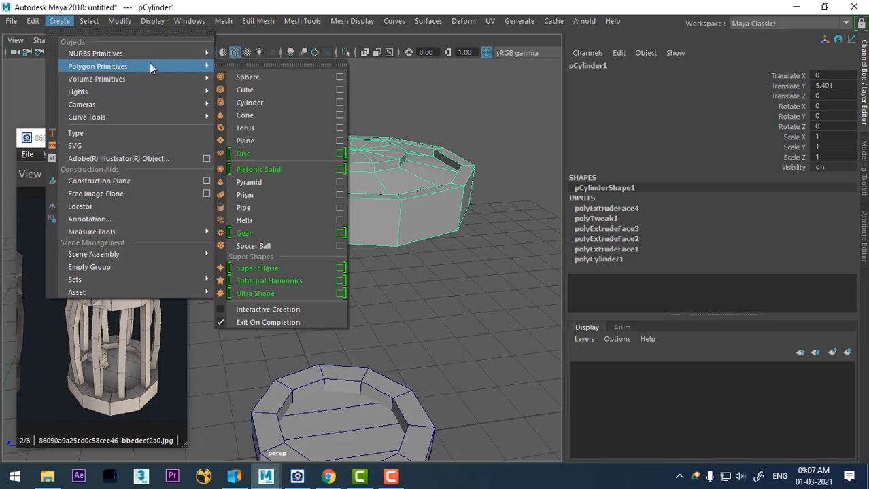
click(271, 209)
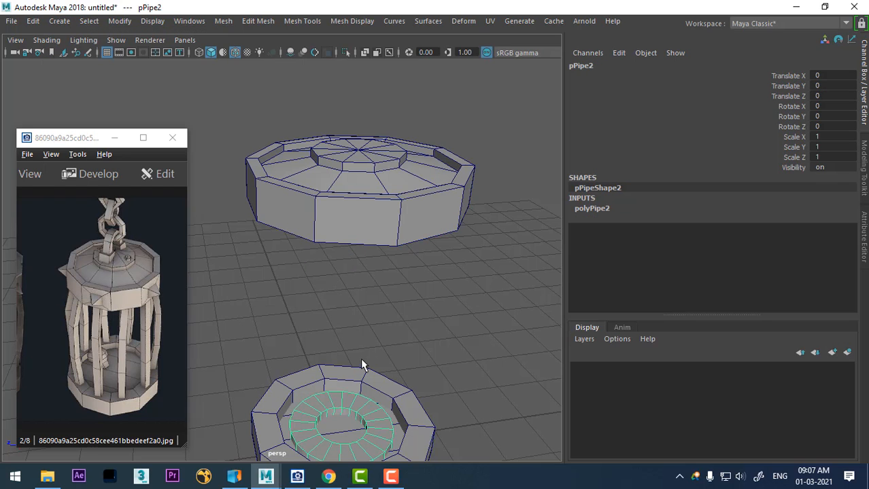
alt+middle_drag(362, 365, 358, 309)
scroll(363, 319, up, 2)
key(w)
drag(349, 353, 400, 189)
drag(120, 271, 105, 309)
scroll(101, 278, up, 3)
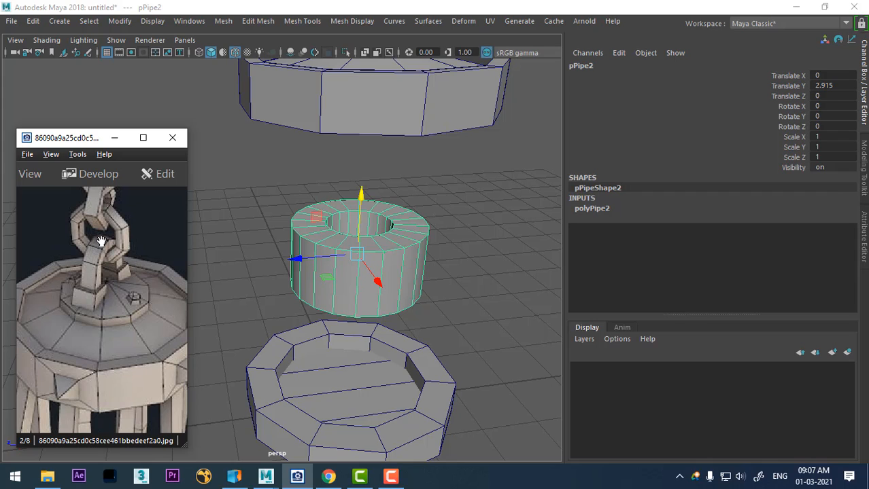
Step: Set the new pipe's Subdivisions Axis to 8
click(600, 209)
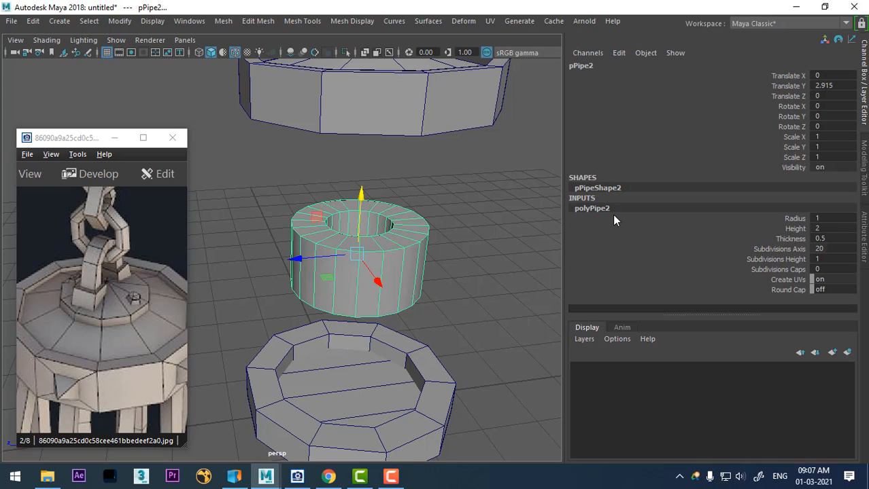
double_click(835, 249)
text(8)
key(Return)
Step: Stand the pipe upright by setting its Rotate Z to 90
scroll(413, 287, down, 4)
alt+drag(383, 244, 347, 309)
key(e)
double_click(823, 127)
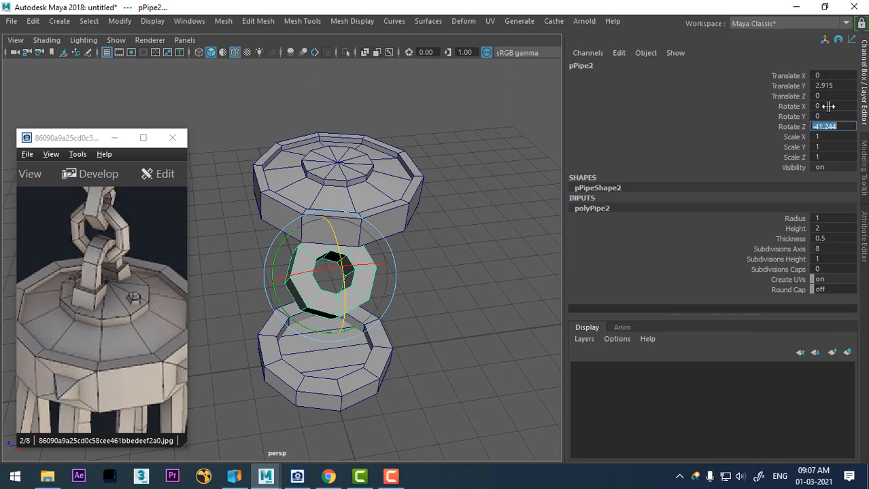
text(90)
key(Return)
Step: Raise the upright pipe above the lid to Translate Y 6.635
mouse_move(345, 265)
alt+mouse_down()
mouse_move(330, 254)
mouse_move(351, 254)
alt+mouse_up()
key(w)
alt+middle_drag(383, 269, 399, 289)
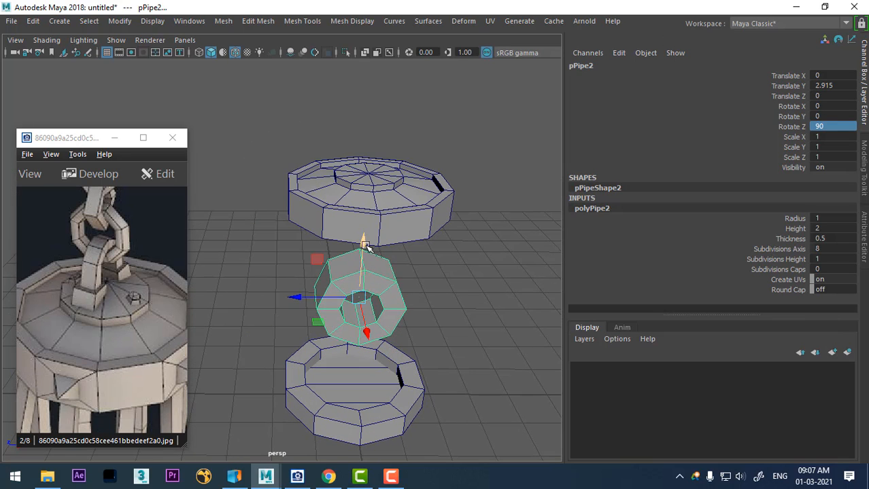
drag(366, 246, 377, 76)
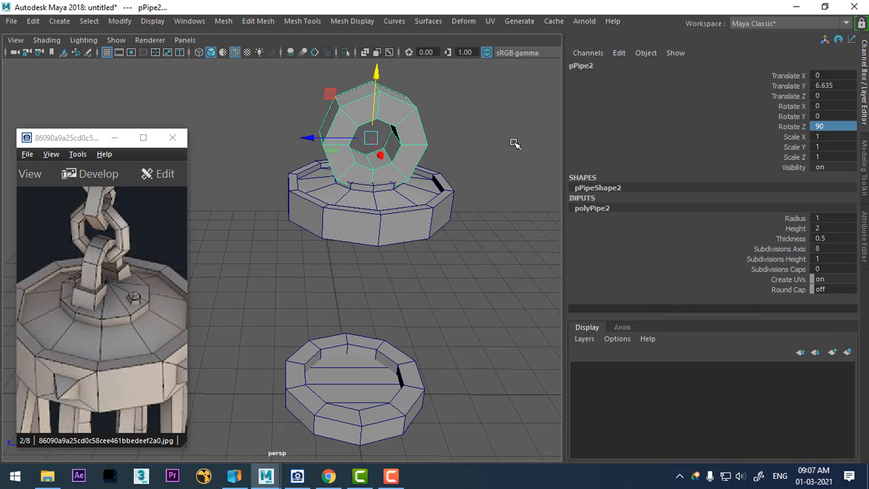
Step: Reduce the pipe's Radius to 0.86 and its Height to 0.77
click(793, 219)
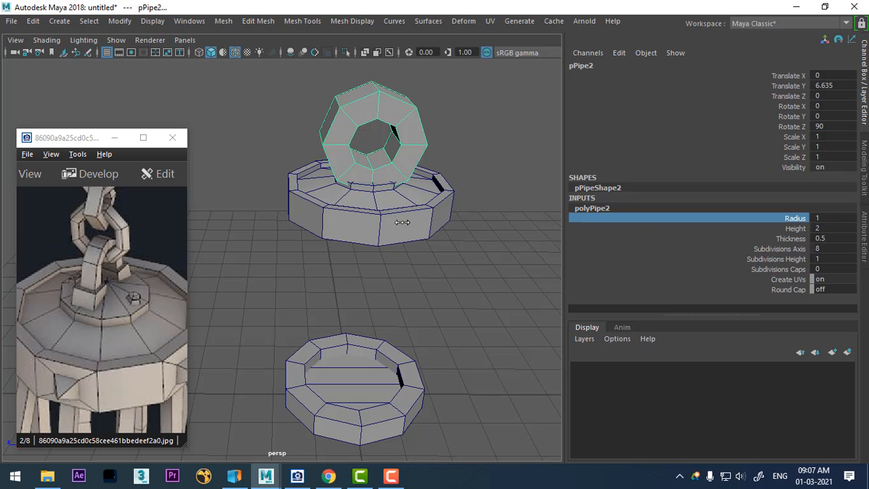
middle_drag(402, 222, 394, 221)
alt+drag(523, 261, 520, 339)
click(794, 228)
middle_drag(450, 265, 370, 270)
alt+drag(432, 267, 331, 155)
mouse_move(409, 195)
alt+mouse_down()
mouse_move(439, 196)
mouse_move(397, 188)
mouse_move(419, 203)
mouse_move(414, 210)
alt+mouse_up()
Step: Delete the lower half of the pipe's faces in the side view, leaving an arch
key(space)
drag(478, 144, 469, 184)
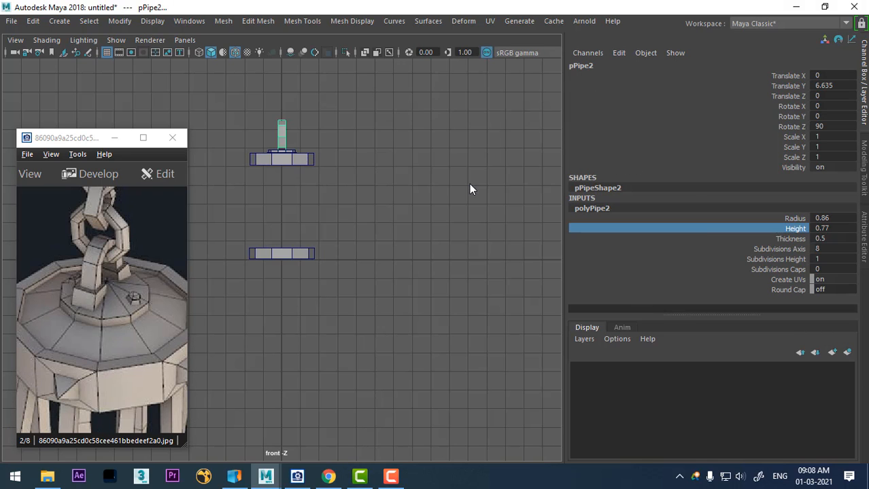
key(space)
drag(421, 162, 473, 168)
scroll(411, 272, up, 4)
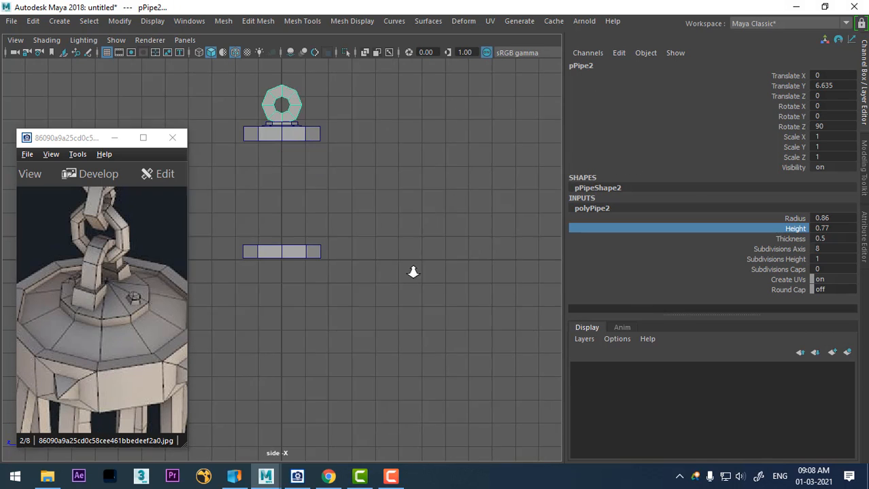
alt+middle_drag(345, 88, 328, 212)
scroll(428, 280, up, 3)
scroll(328, 212, up, 3)
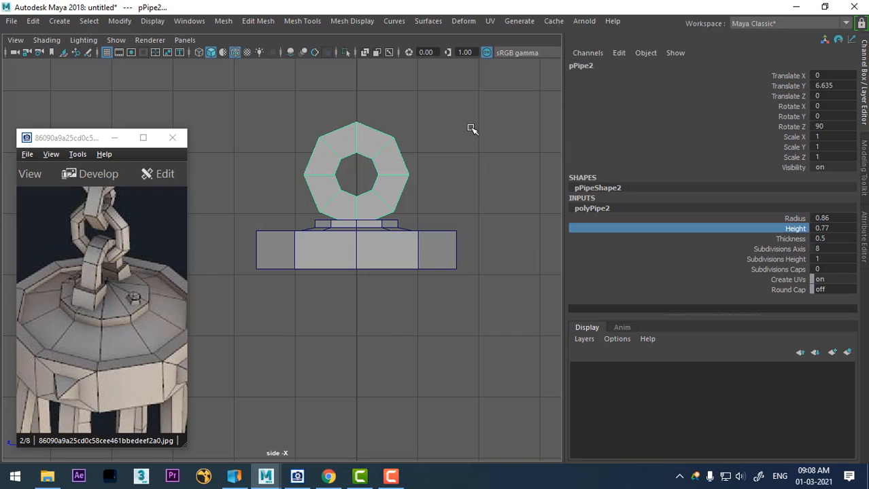
right_drag(472, 129, 471, 163)
drag(460, 189, 297, 253)
key(Delete)
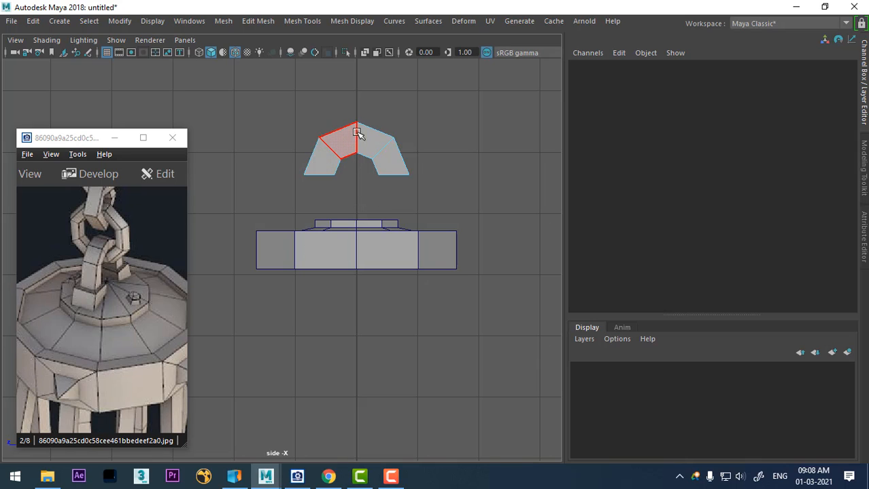
Step: Extrude the open bottom edges of both arch legs straight down in world orientation with Translate Y -0.479
right_drag(391, 158, 390, 114)
click(317, 176)
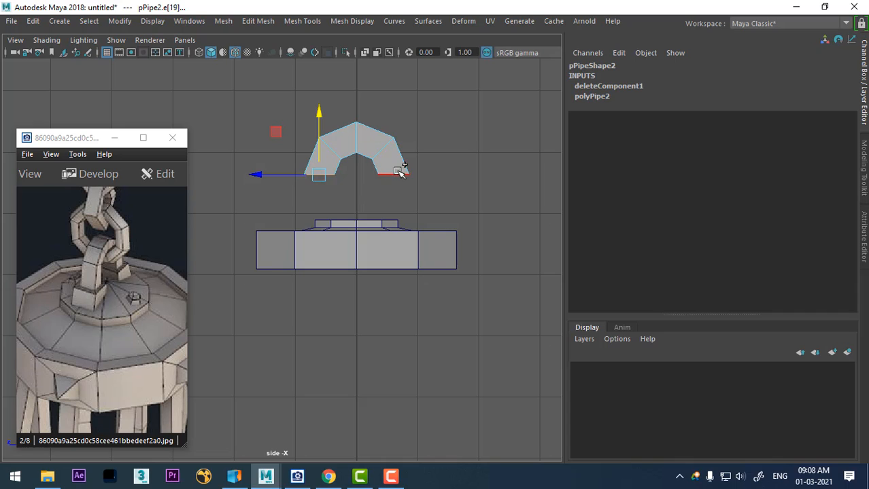
shift+click(401, 174)
alt+drag(394, 196, 419, 192)
shift+right_drag(448, 109, 450, 141)
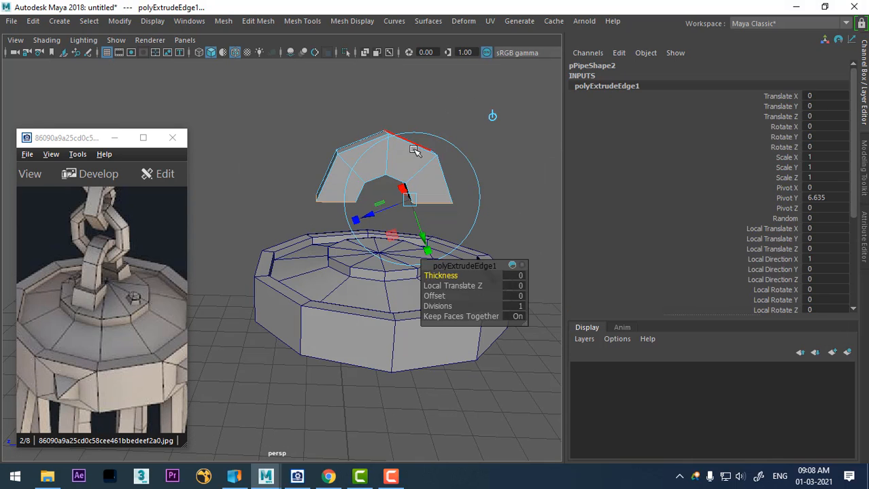
click(494, 116)
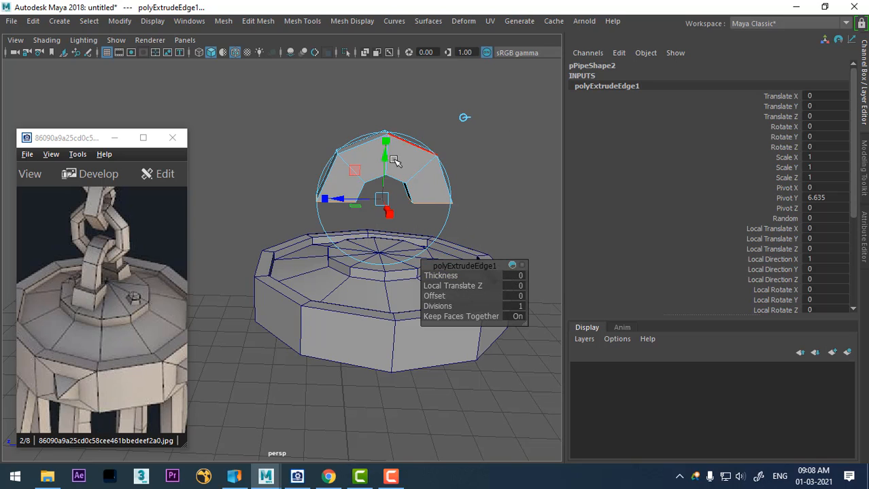
drag(384, 161, 384, 195)
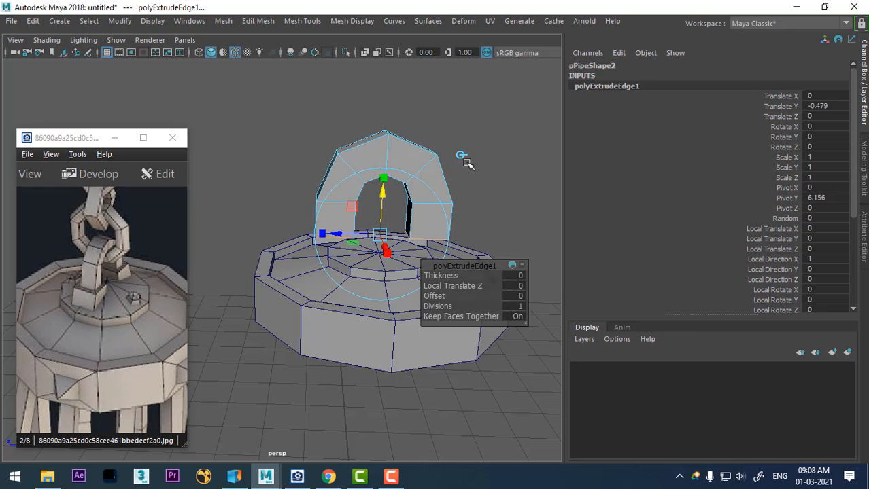
alt+drag(442, 175, 492, 161)
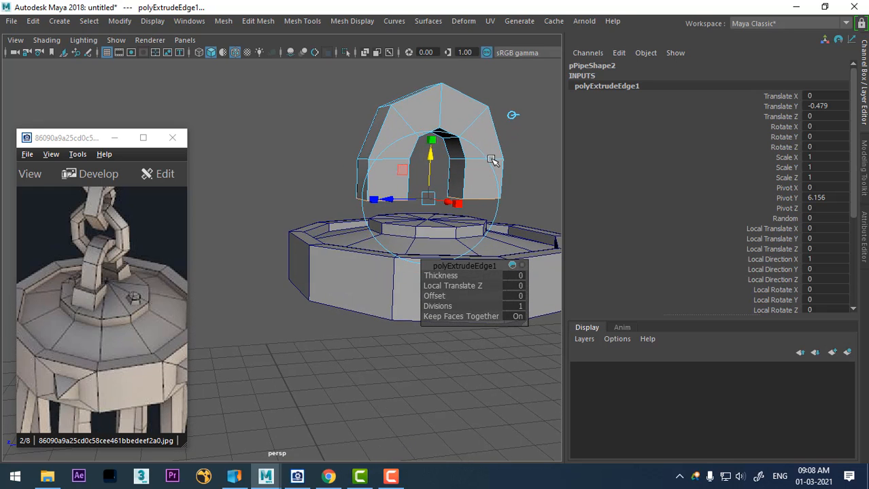
right_drag(441, 119, 509, 88)
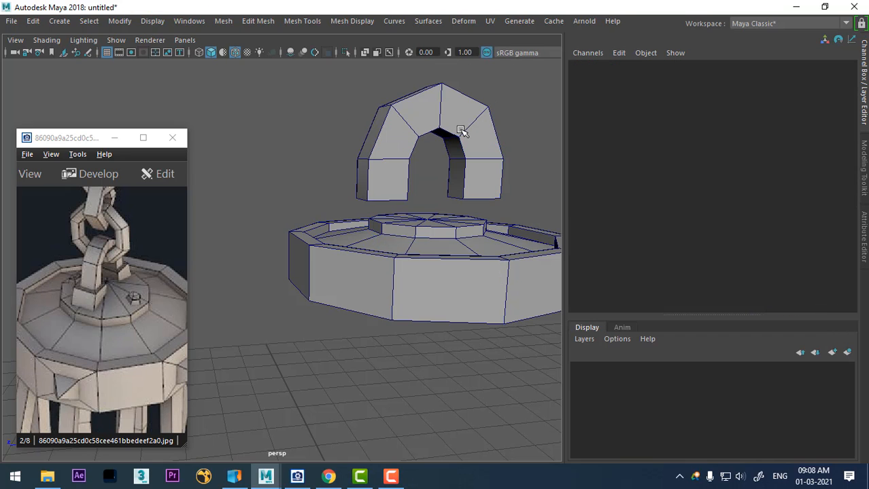
Step: Scale the arch uniformly to 0.615 and lower it to Translate Y 6.598 above the lid
click(459, 133)
key(r)
drag(430, 159, 452, 197)
alt+drag(367, 242, 320, 224)
scroll(415, 231, up, 2)
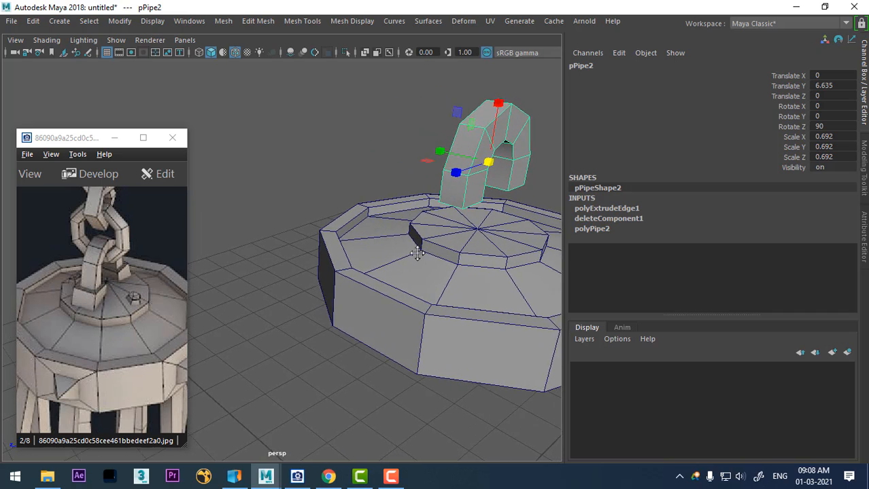
alt+middle_drag(415, 246, 383, 271)
alt+drag(396, 200, 443, 261)
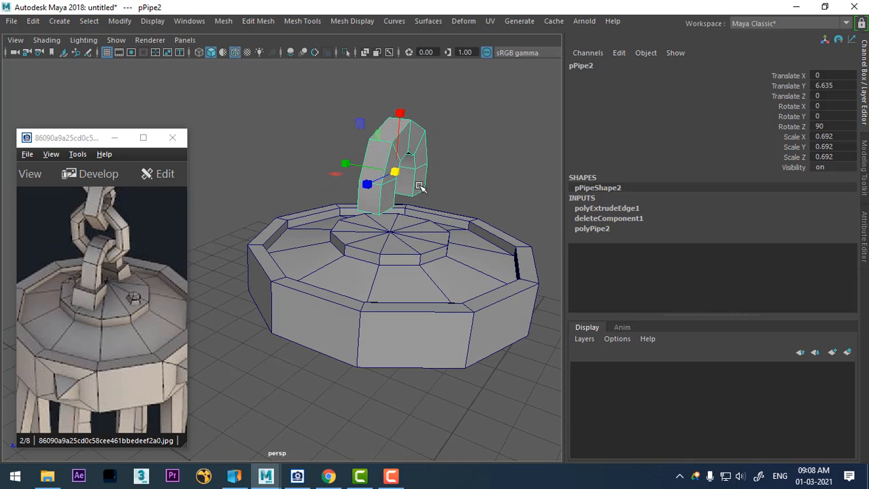
drag(396, 172, 414, 185)
key(w)
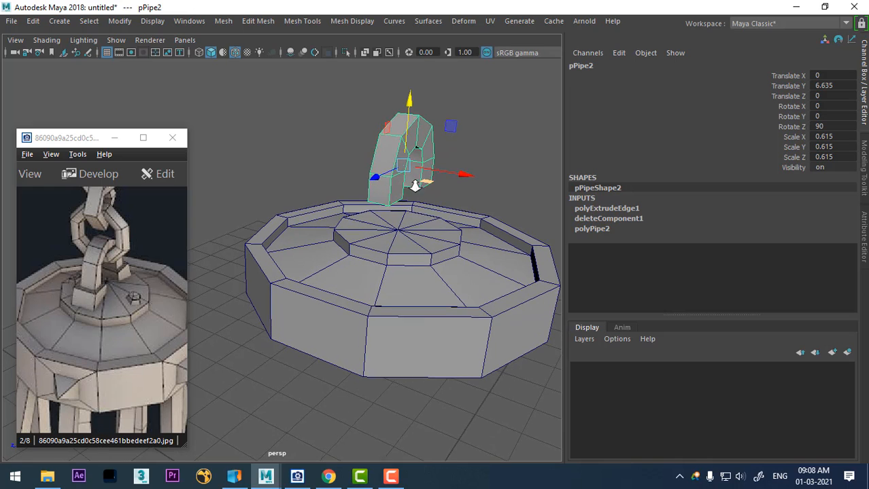
drag(411, 102, 412, 106)
alt+drag(425, 190, 380, 182)
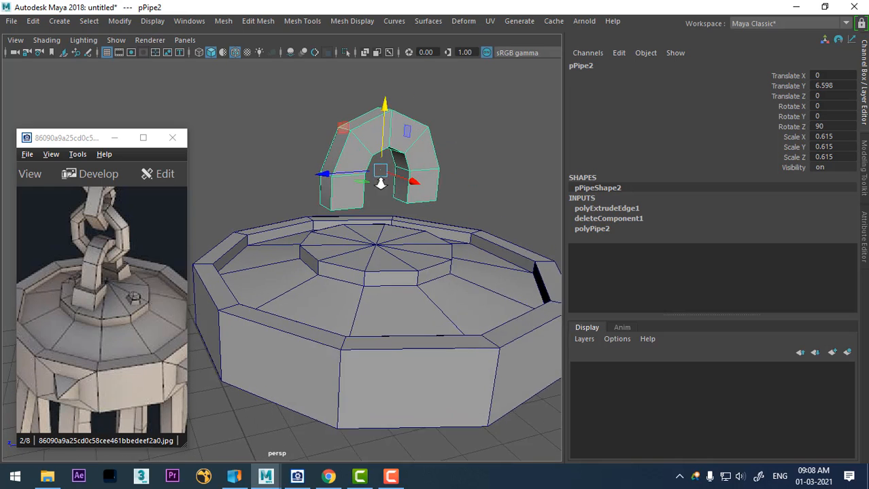
Step: Extrude the bottom edges of both arch legs outward with Thickness to form flat flanges
scroll(373, 187, up, 2)
right_drag(364, 109, 381, 51)
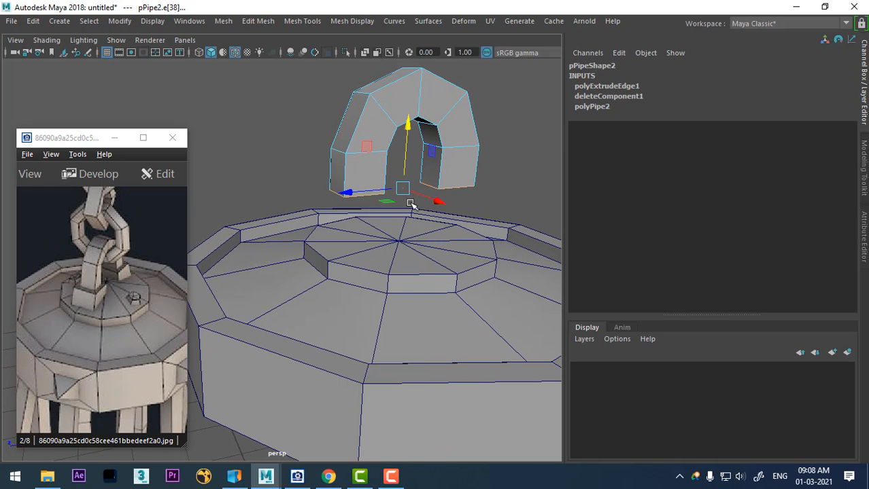
shift+right_drag(485, 165, 435, 254)
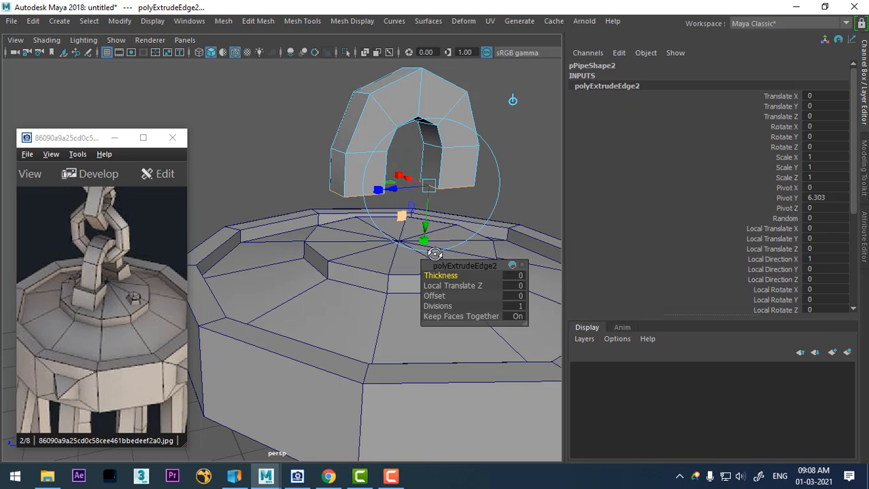
alt+drag(435, 254, 454, 242)
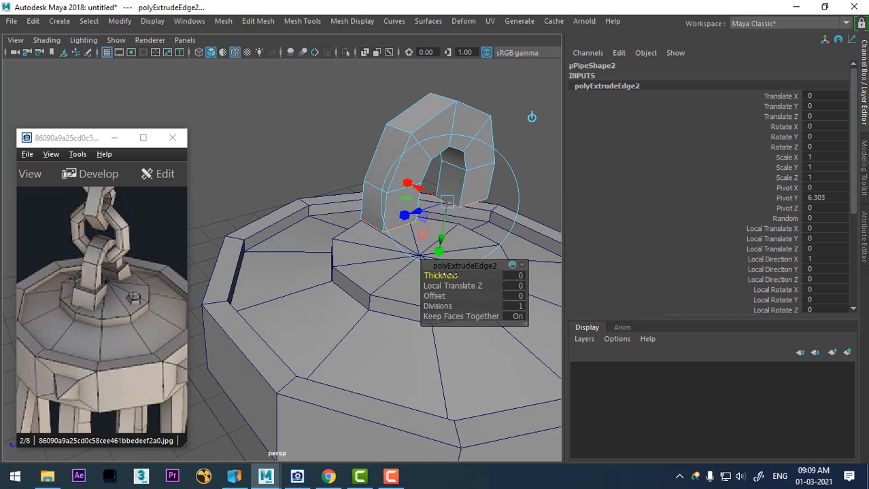
drag(449, 276, 474, 181)
Step: Extrude the outer flange edges down to the lid with Local Translate Z -0.431, forming block-shaped feet
shift+right_drag(483, 158, 484, 191)
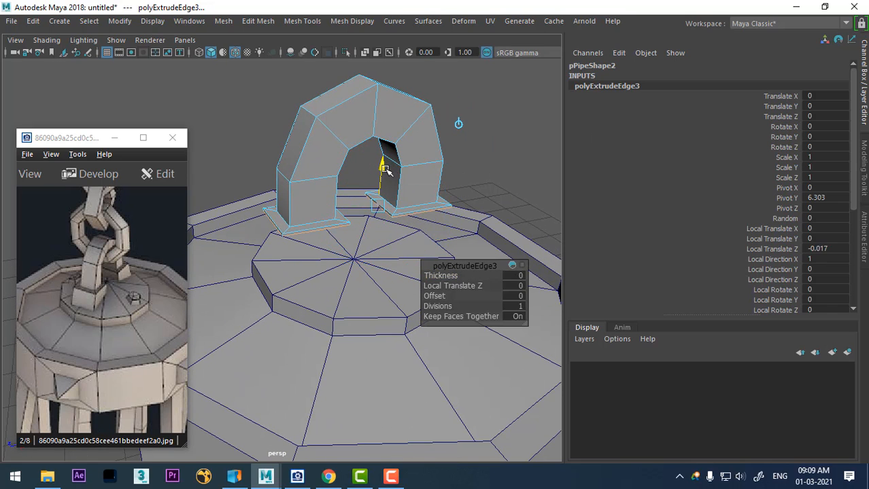
drag(384, 170, 469, 252)
alt+middle_drag(469, 252, 378, 229)
alt+drag(378, 230, 452, 204)
drag(335, 135, 335, 146)
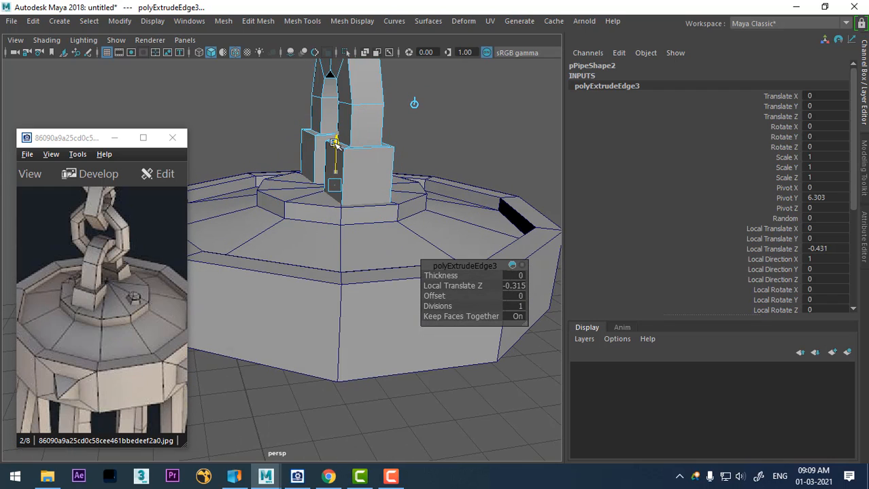
alt+drag(264, 161, 325, 183)
alt+middle_drag(325, 184, 297, 220)
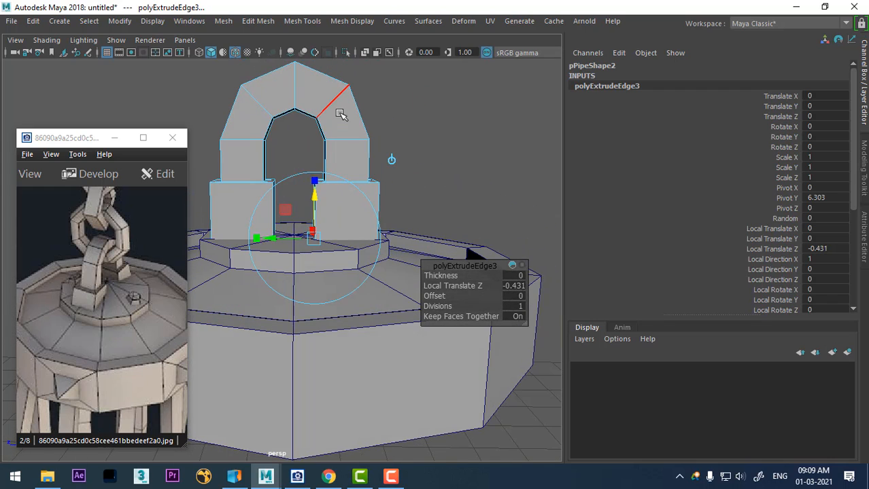
Step: Scale the arch's inner vertices outward in the side view so the arch band becomes thinner
right_drag(340, 113, 404, 81)
click(403, 81)
click(347, 137)
alt+right_drag(339, 194, 311, 149)
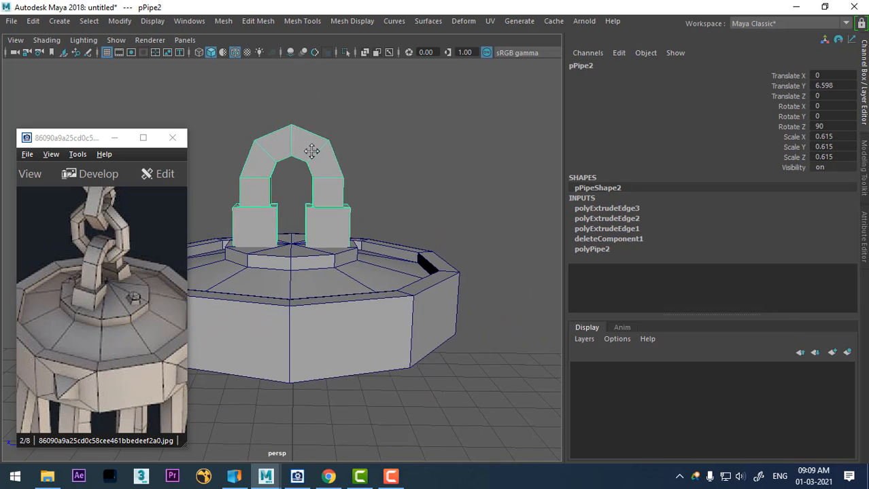
alt+middle_drag(312, 150, 317, 152)
key(space)
drag(362, 170, 433, 174)
alt+right_drag(392, 178, 411, 178)
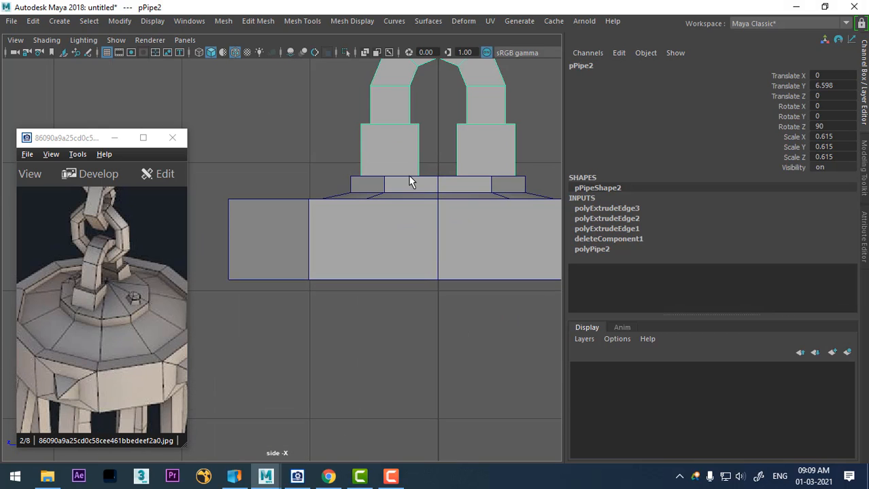
alt+middle_drag(401, 191, 333, 304)
alt+right_drag(345, 191, 422, 132)
right_drag(355, 93, 356, 96)
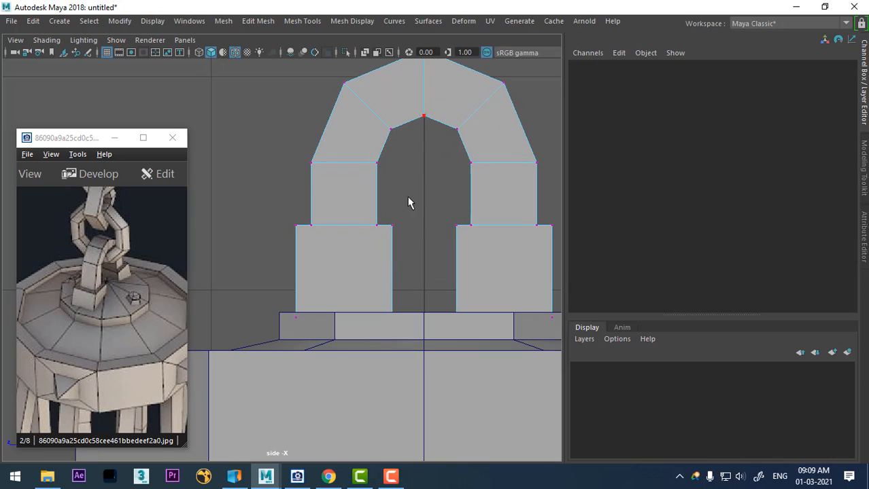
drag(372, 102, 475, 189)
key(w)
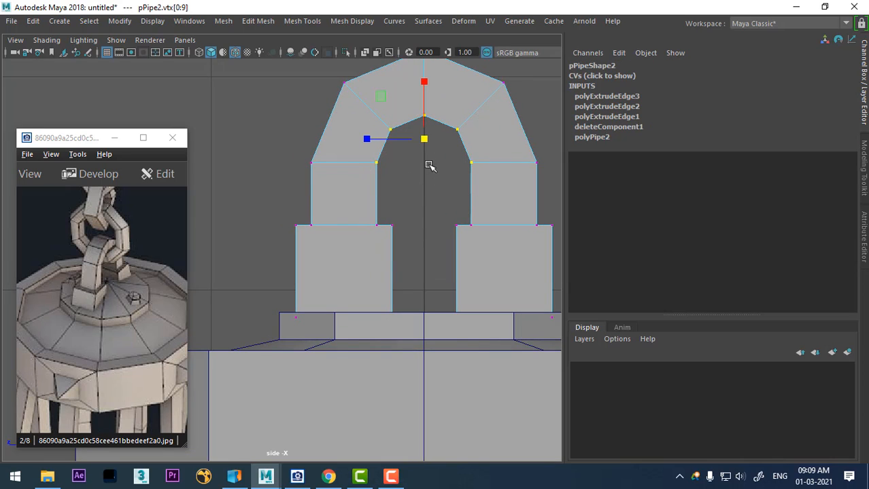
drag(424, 142, 444, 139)
Step: Move the inner vertices at the base of both arch legs outward to line up with the widened arch opening
drag(362, 211, 380, 235)
key(w)
drag(326, 226, 306, 226)
drag(483, 225, 464, 244)
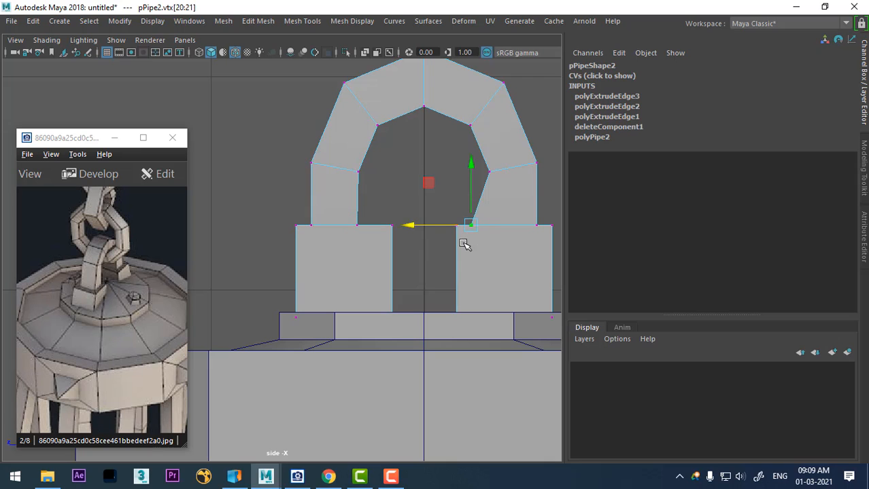
drag(411, 226, 431, 226)
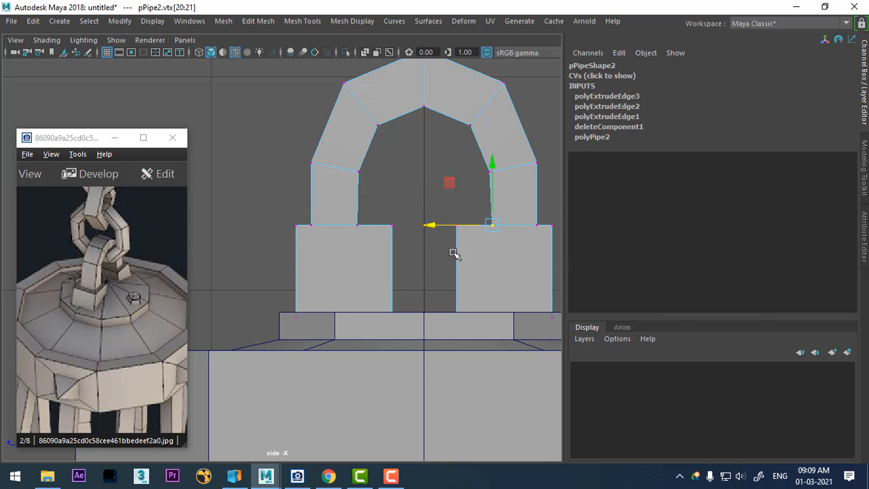
Step: Scale the inner base vertices of both arch legs wider along X
key(space)
key(space)
alt+drag(416, 265, 411, 246)
alt+right_drag(411, 246, 421, 276)
alt+drag(377, 218, 303, 213)
key(space)
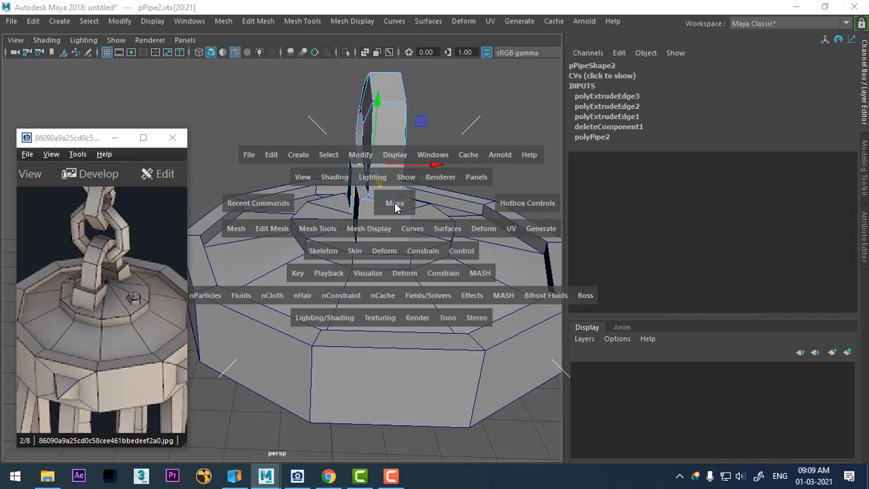
drag(394, 203, 444, 204)
shift+drag(366, 212, 350, 238)
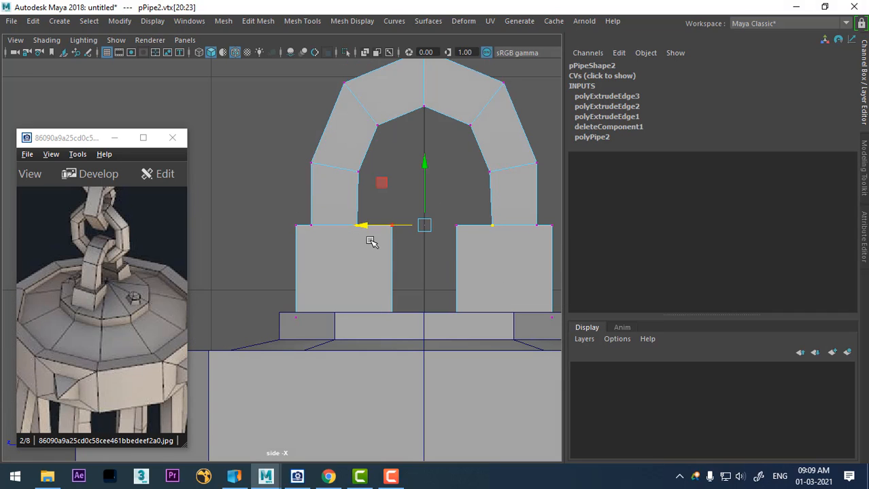
key(space)
drag(446, 236, 438, 114)
alt+drag(409, 234, 423, 239)
alt+right_drag(423, 239, 431, 245)
alt+drag(431, 245, 430, 225)
drag(329, 177, 319, 176)
alt+right_drag(393, 200, 378, 159)
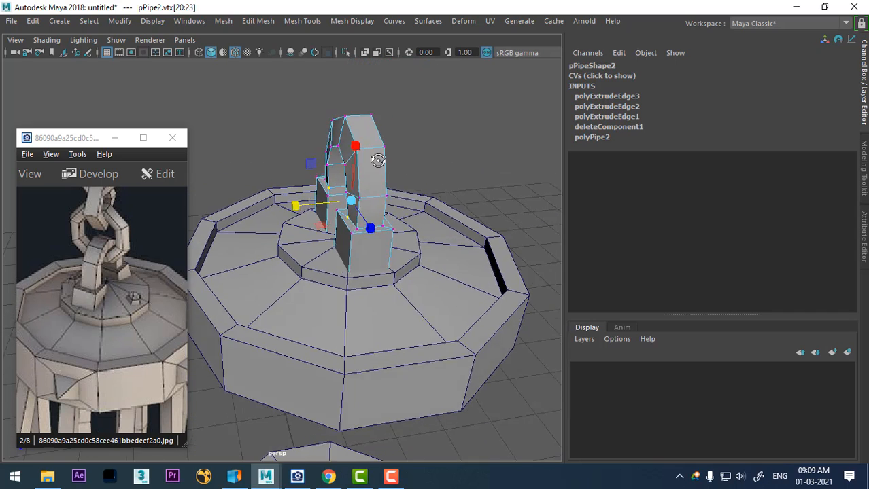
alt+drag(378, 159, 352, 160)
alt+right_drag(352, 161, 382, 189)
alt+drag(382, 189, 396, 155)
right_drag(413, 110, 413, 75)
click(423, 170)
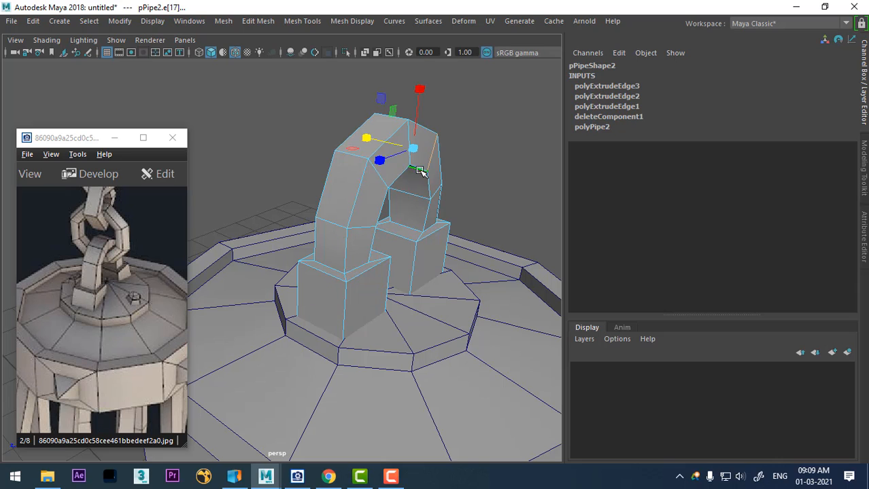
alt+drag(433, 196, 400, 218)
double_click(422, 189)
shift+double_click(382, 177)
Step: Move the bulging inner arch vertices on both sides inward along X in the front view, flush with the arch's side faces
key(space)
alt+right_drag(336, 202, 389, 171)
alt+middle_drag(394, 175, 455, 373)
alt+right_drag(326, 272, 368, 254)
alt+middle_drag(368, 254, 316, 326)
alt+right_drag(326, 327, 486, 341)
alt+middle_drag(491, 251, 393, 284)
alt+right_drag(393, 283, 454, 230)
right_drag(452, 109, 394, 106)
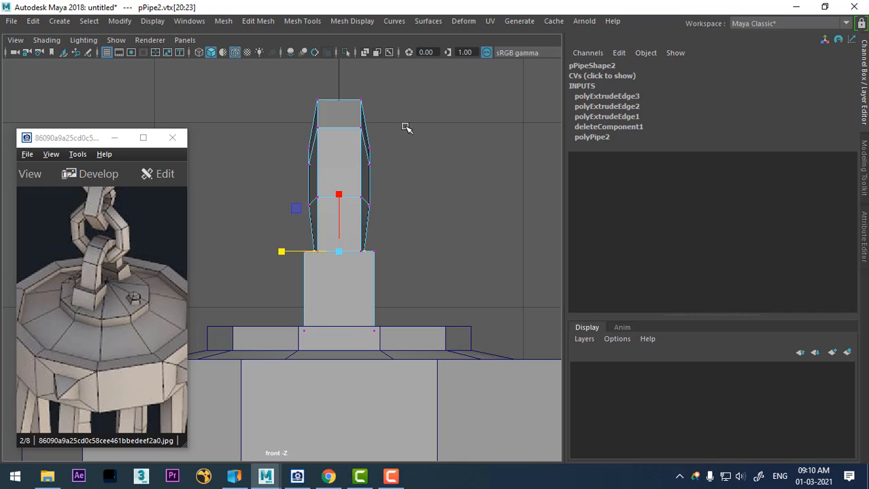
drag(271, 74, 395, 245)
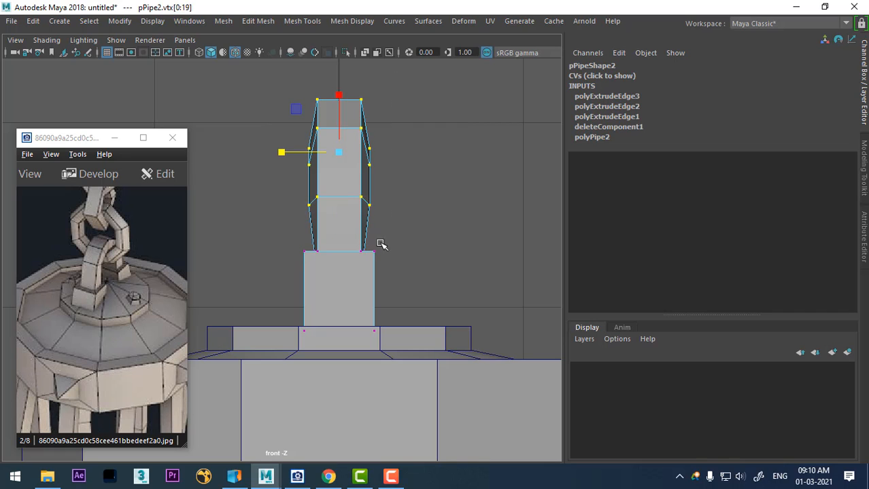
ctrl+drag(384, 130, 366, 236)
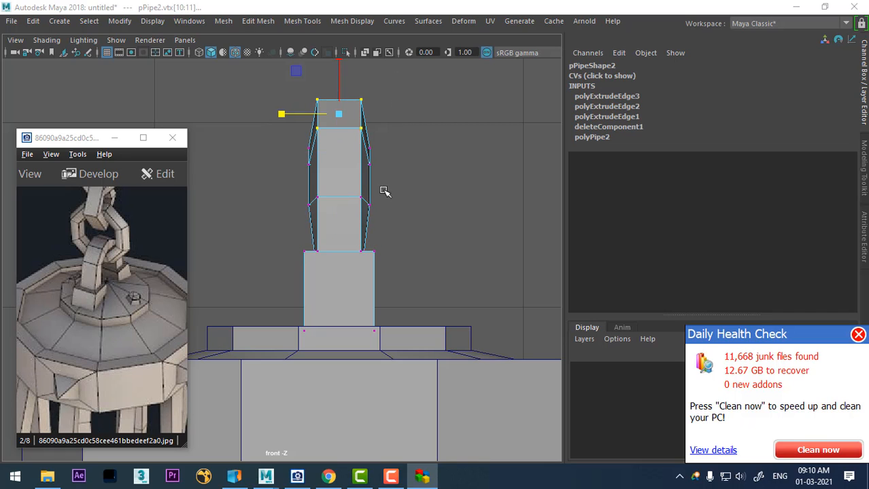
ctrl+drag(386, 127, 368, 219)
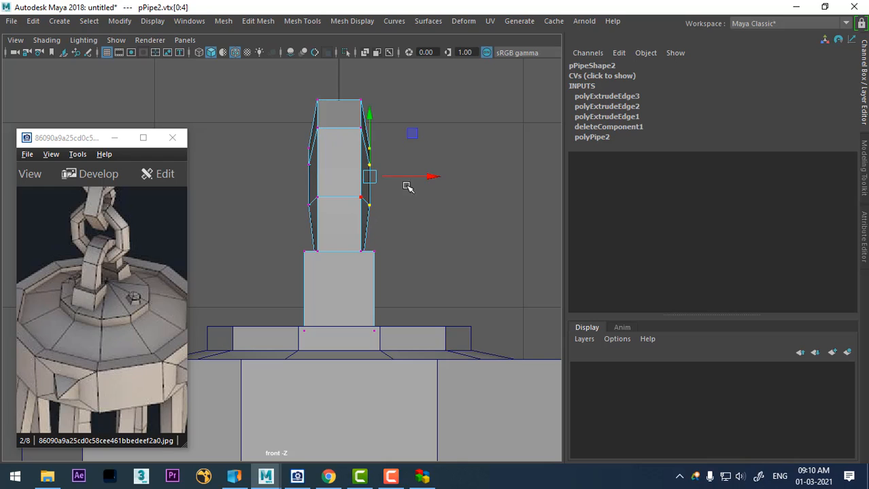
drag(434, 180, 422, 180)
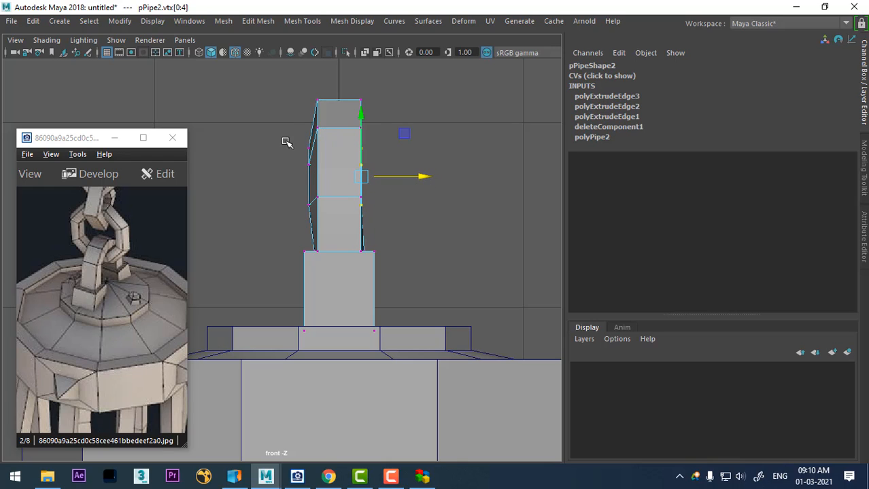
drag(296, 126, 314, 218)
drag(368, 178, 381, 178)
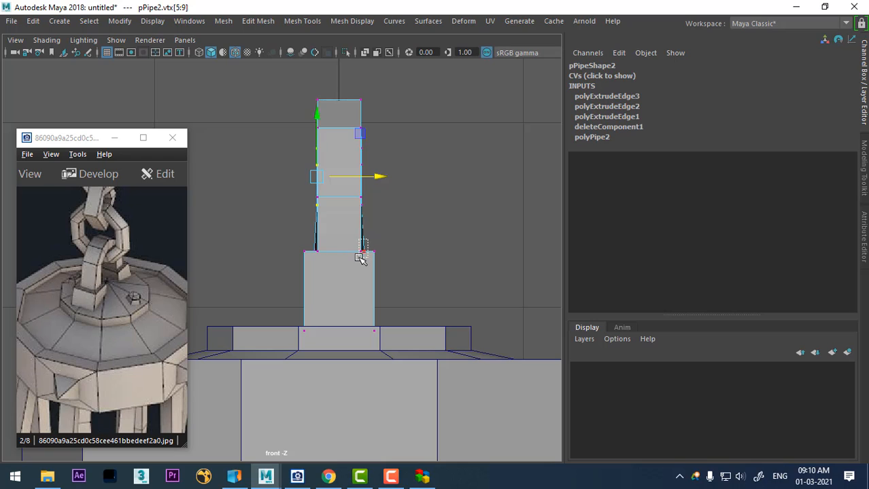
Step: Align the inner leg vertices just above the feet with the arch sides along X, and return to object mode in perspective
click(363, 252)
scroll(378, 338, up, 3)
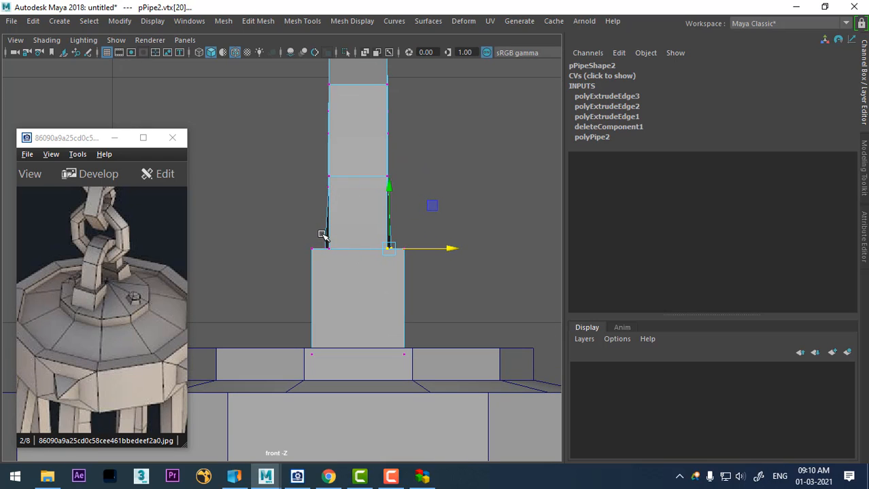
drag(322, 234, 327, 263)
click(365, 253)
key(r)
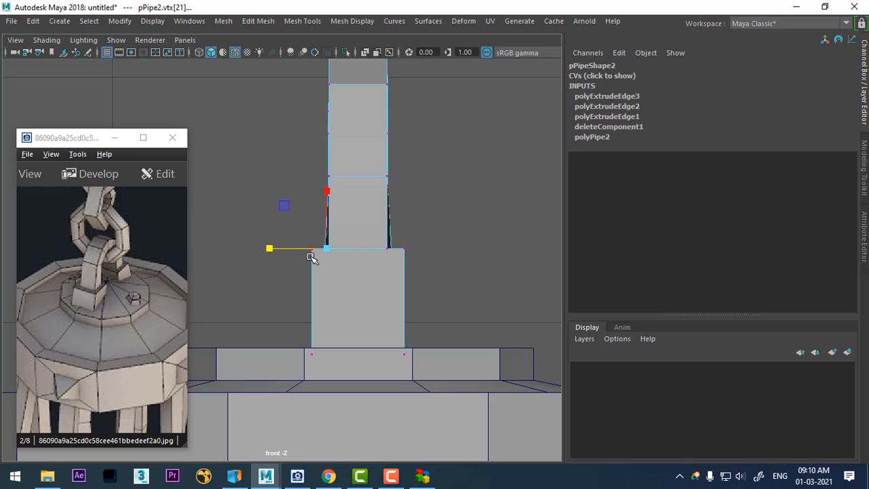
click(268, 249)
drag(373, 229, 397, 272)
click(332, 250)
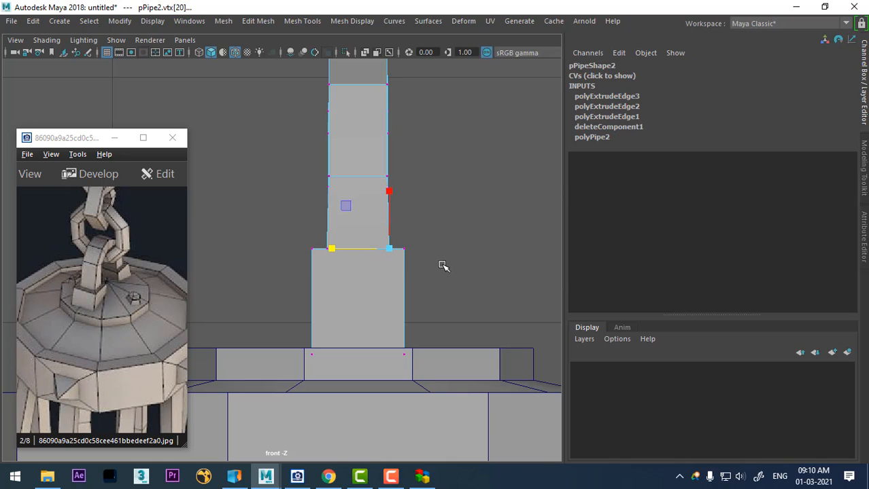
key(w)
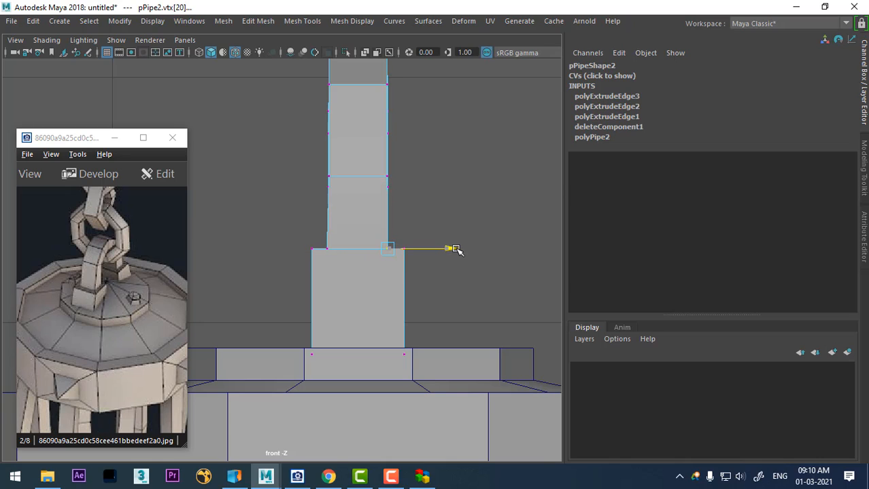
drag(321, 233, 340, 264)
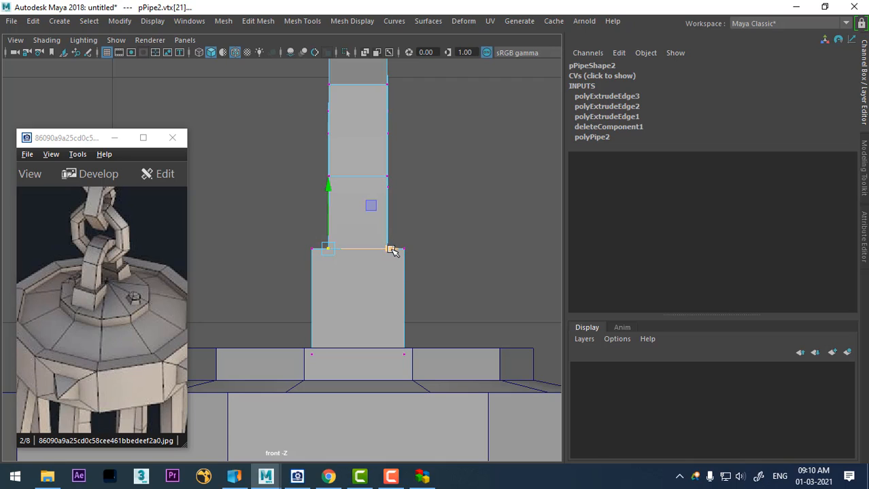
key(space)
key(space)
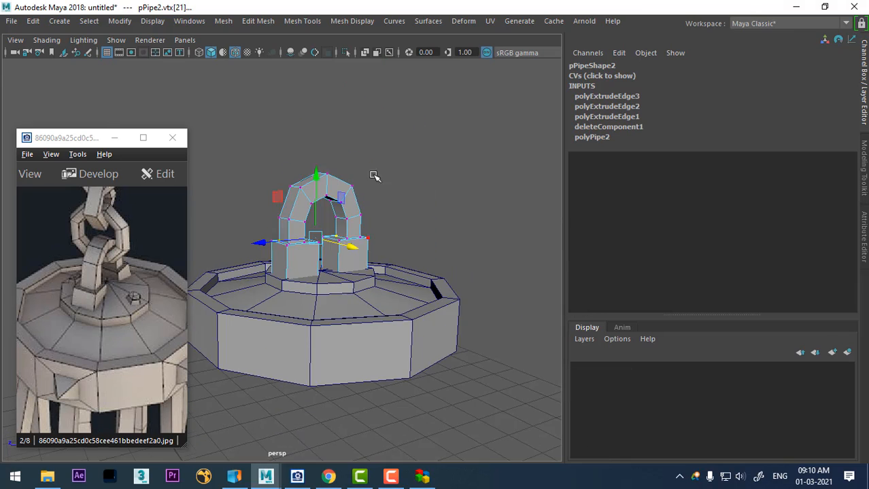
alt+drag(374, 175, 336, 200)
right_drag(316, 199, 414, 67)
click(442, 132)
Step: Examine the whole cage model and compare it with the lid and chain links in the reference image
alt+right_drag(439, 136, 328, 208)
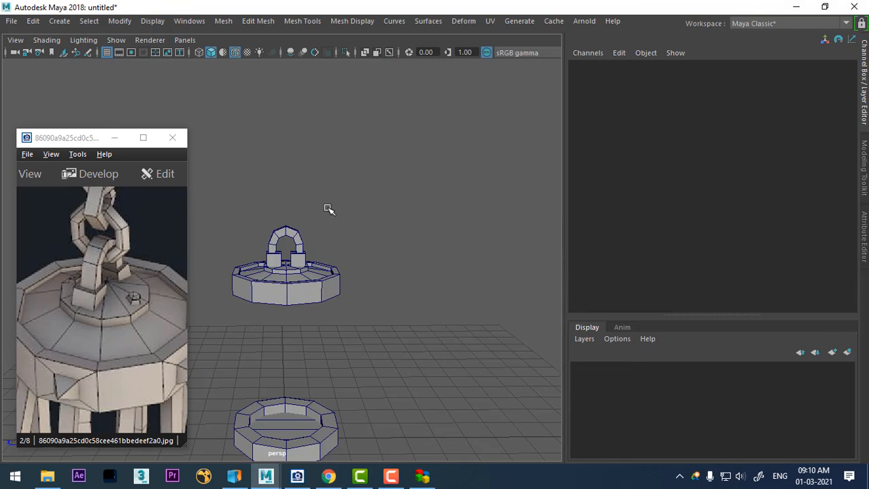
alt+middle_drag(307, 269, 366, 218)
click(391, 476)
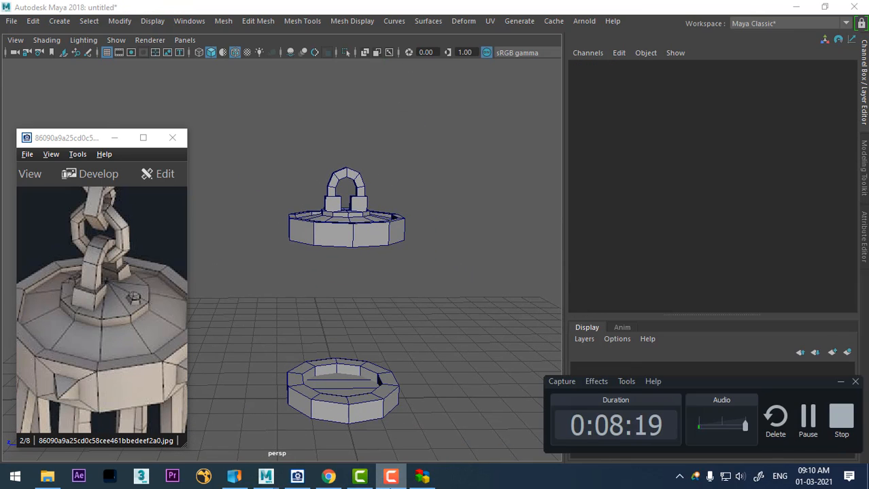
click(391, 476)
alt+drag(449, 286, 287, 309)
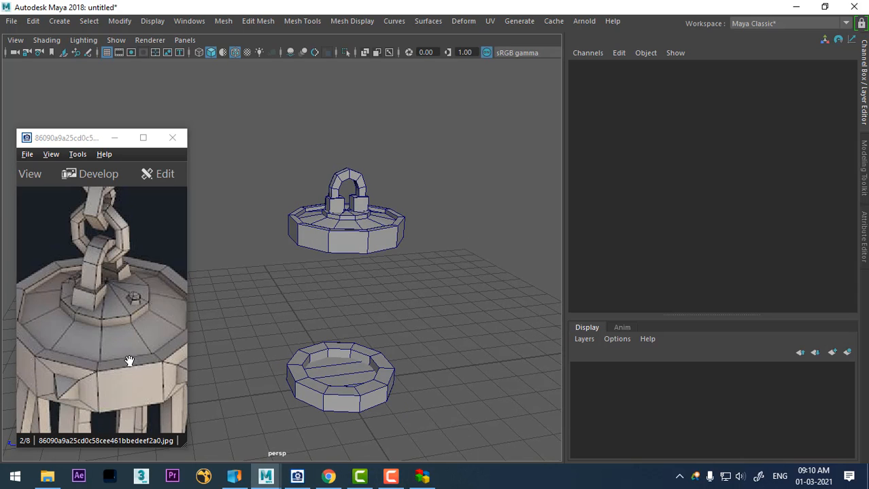
drag(129, 361, 132, 265)
scroll(132, 266, down, 3)
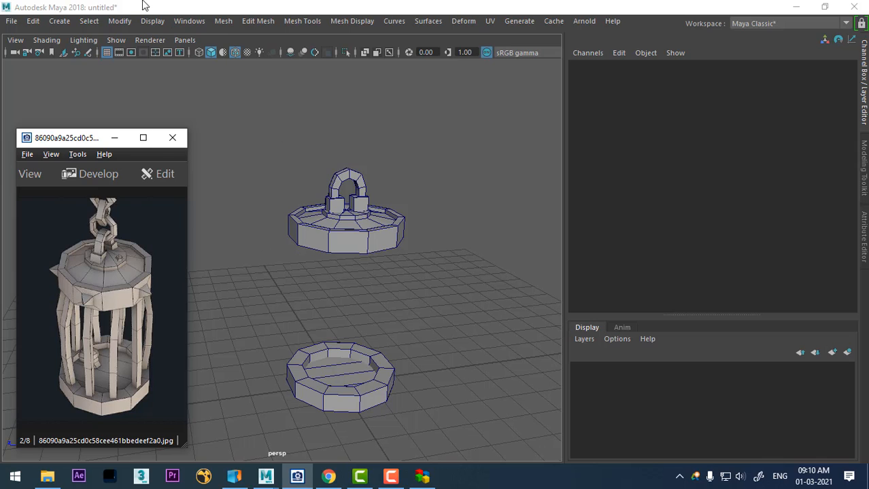
scroll(114, 331, up, 2)
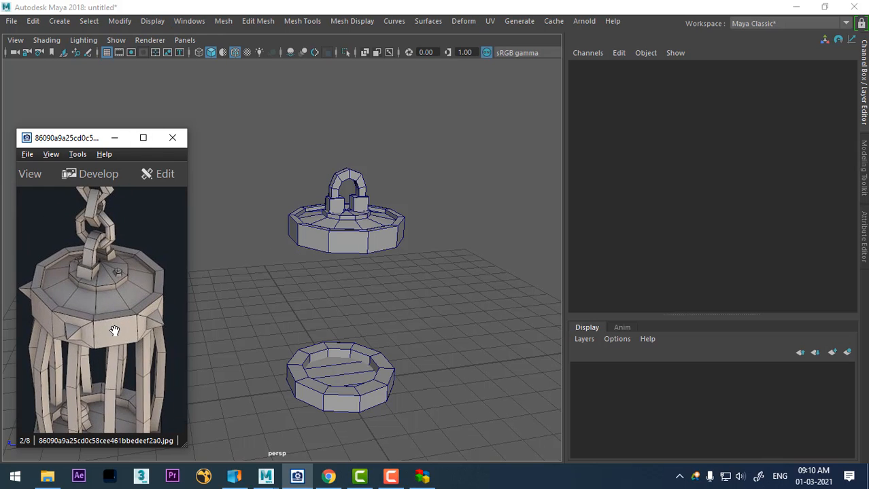
scroll(114, 312, up, 2)
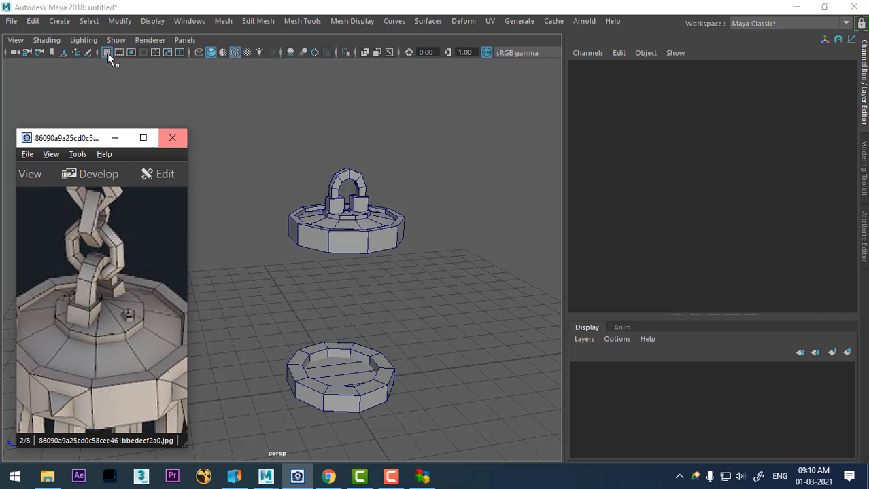
Step: Create a polygon torus with 8 axis and 8 height subdivisions and raise it to Translate Y 7.619 above the arch
click(59, 23)
mouse_move(102, 65)
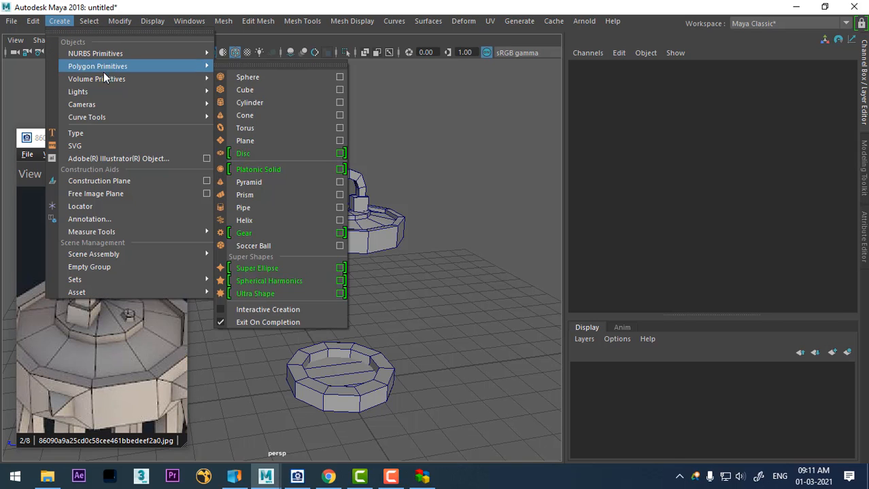
click(282, 130)
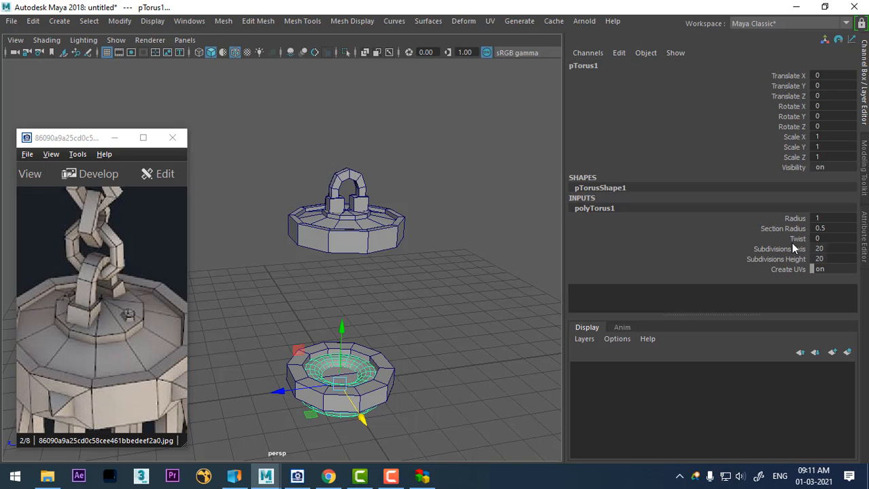
drag(823, 249, 826, 259)
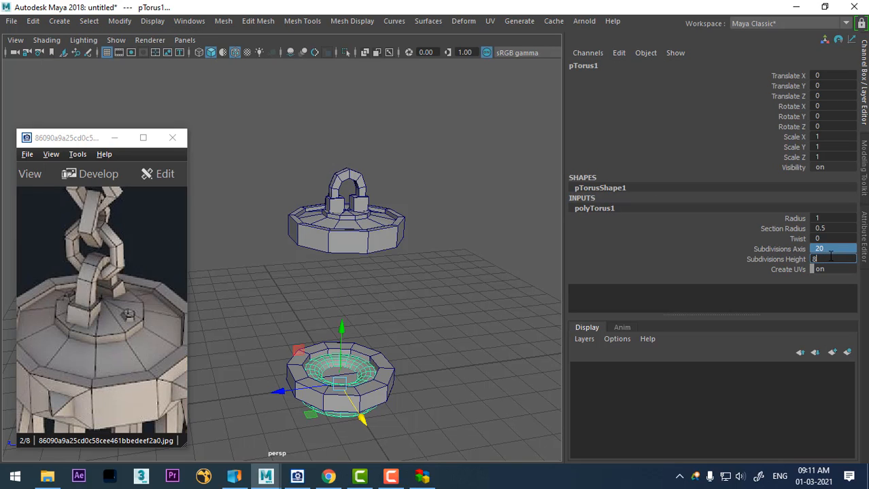
text(8)
key(Return)
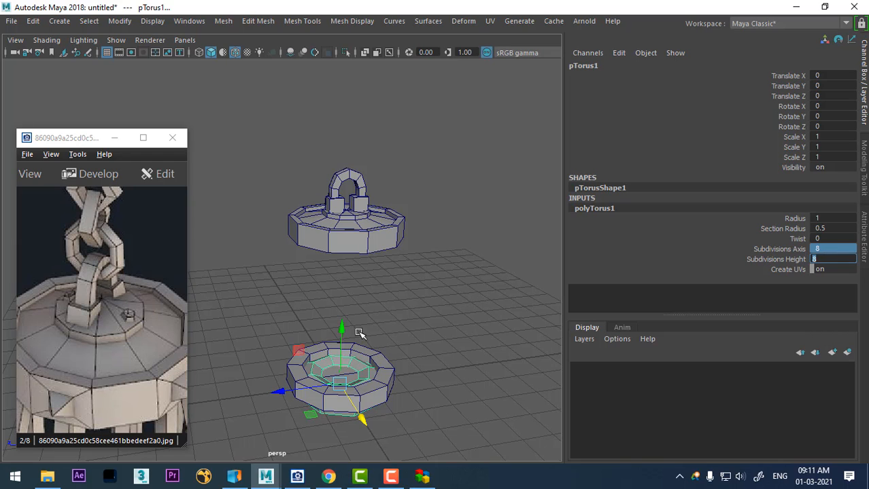
drag(354, 334, 361, 183)
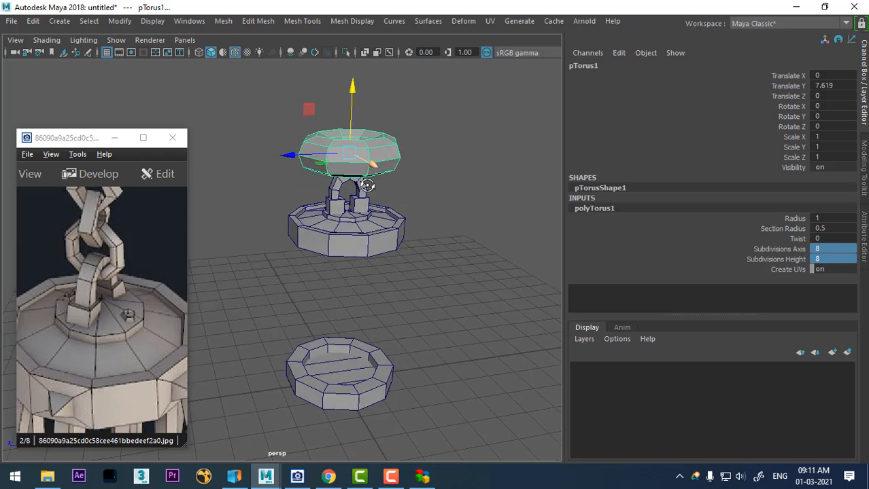
Step: Set the torus's Radius to 0.9 and Section Radius to 0.22 to make a slim chain ring
click(792, 218)
middle_drag(412, 158, 403, 157)
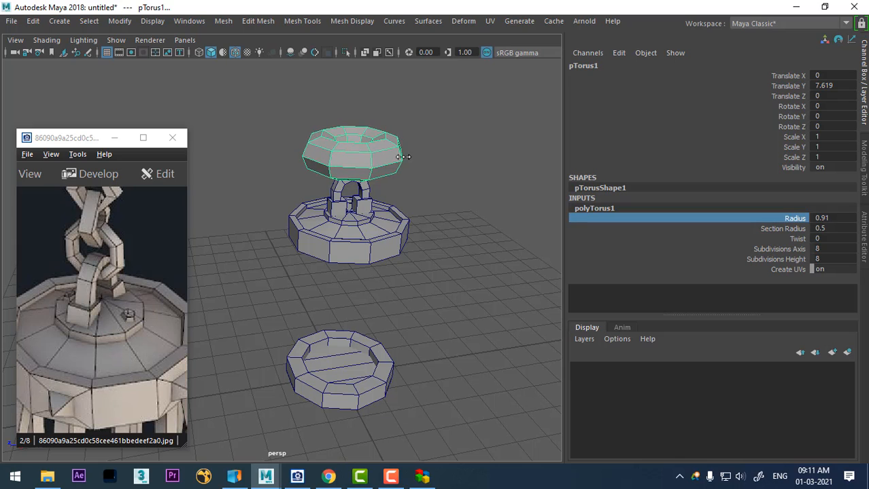
click(778, 229)
middle_drag(452, 186, 440, 192)
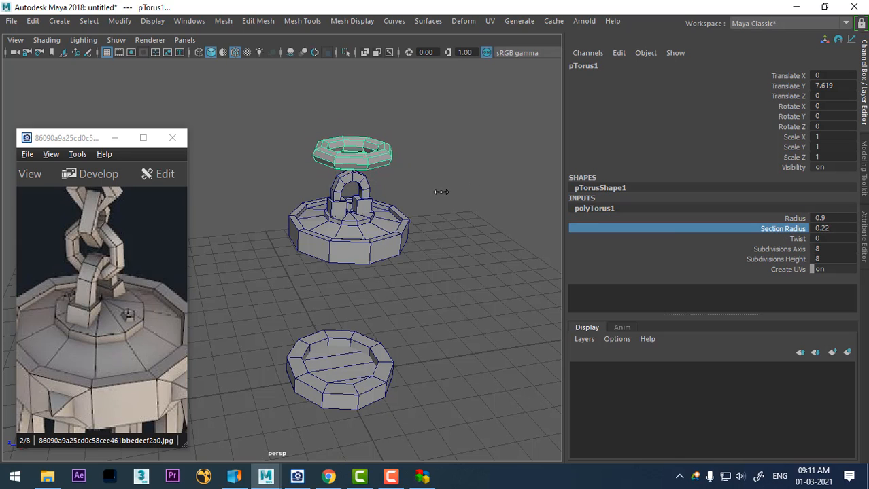
Step: Rotate the torus ring above the arch upright by setting its Rotate Z to 90
scroll(387, 207, up, 2)
key(e)
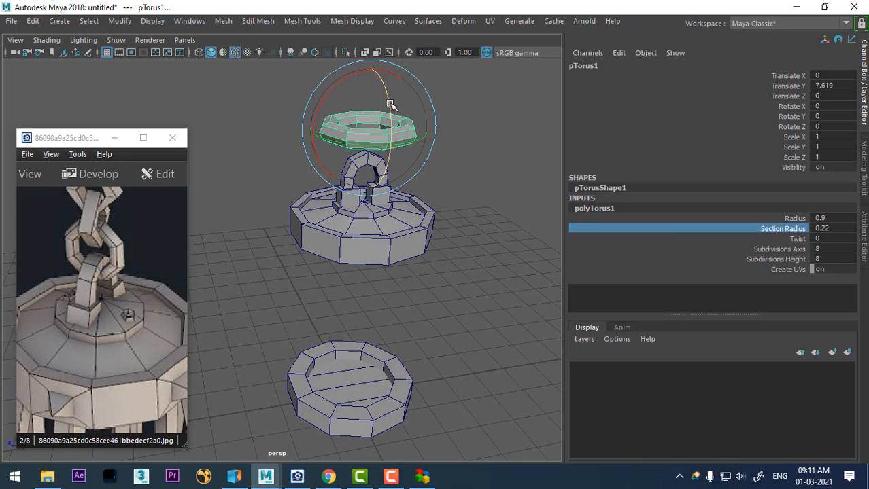
drag(390, 103, 400, 175)
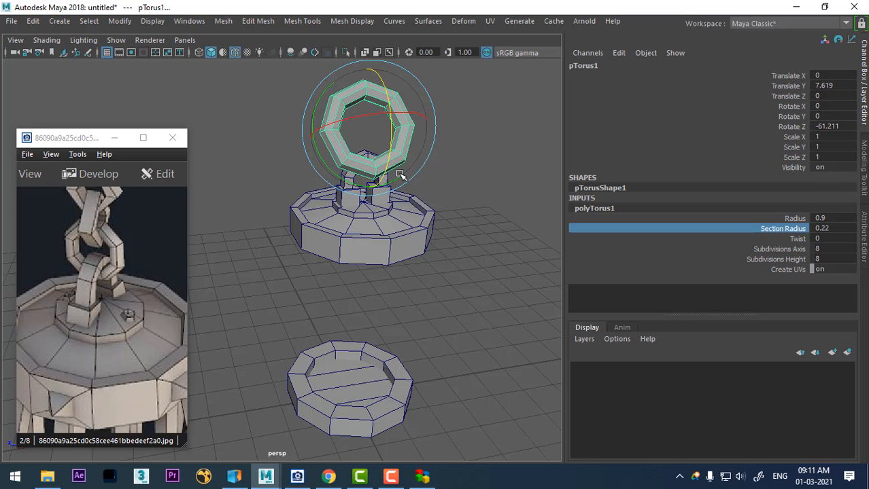
double_click(840, 126)
text(90)
key(Return)
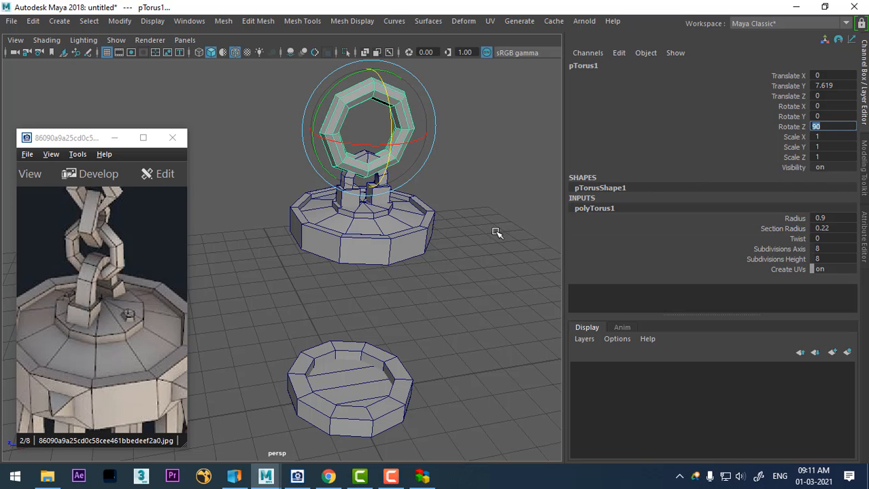
Step: Turn the upright ring crosswise to the arch by setting its Rotate X to 90
scroll(407, 182, up, 3)
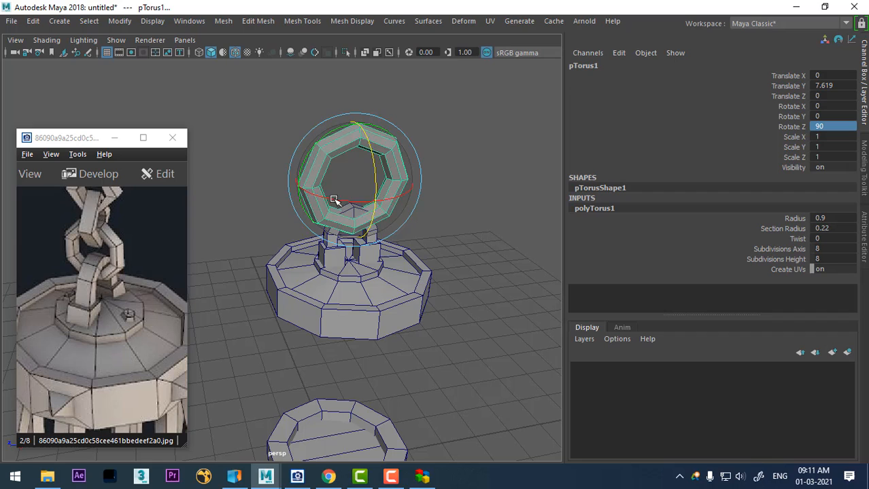
drag(333, 199, 411, 197)
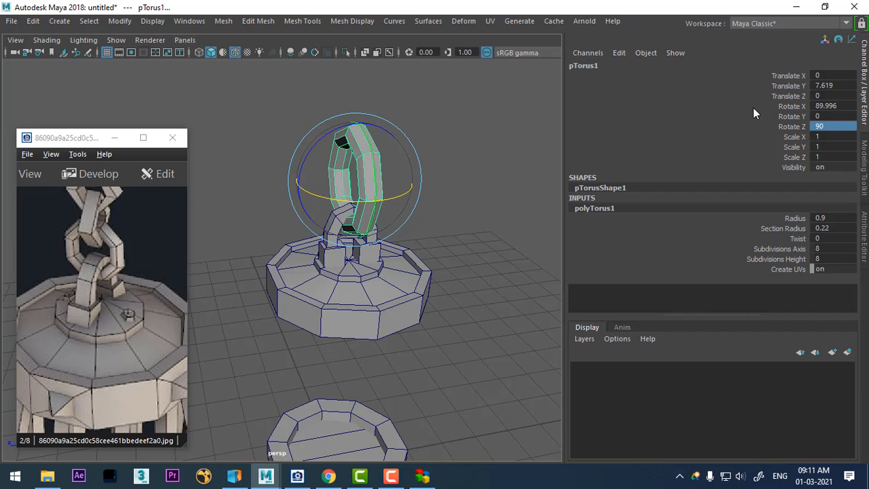
click(836, 106)
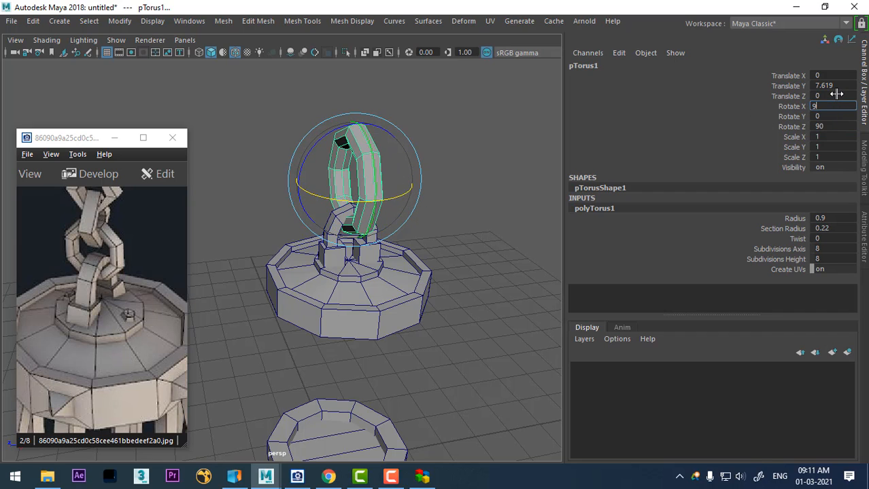
alt+drag(314, 273, 434, 238)
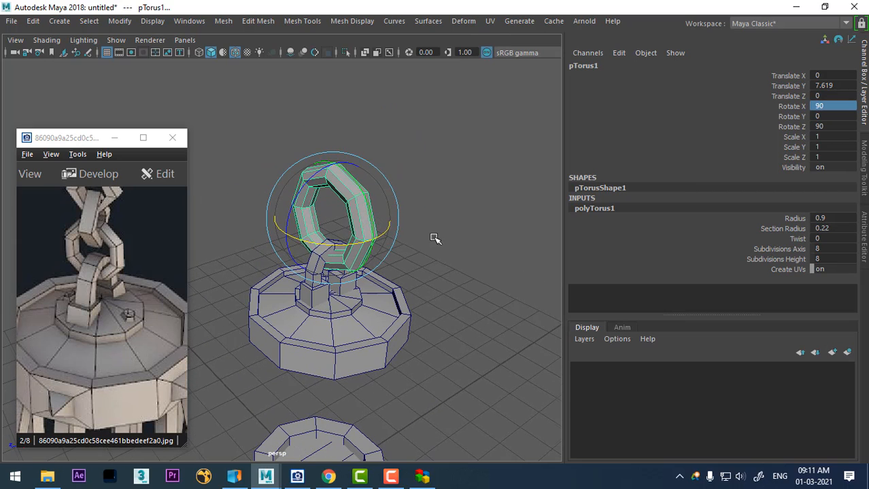
click(780, 250)
middle_drag(475, 266, 462, 260)
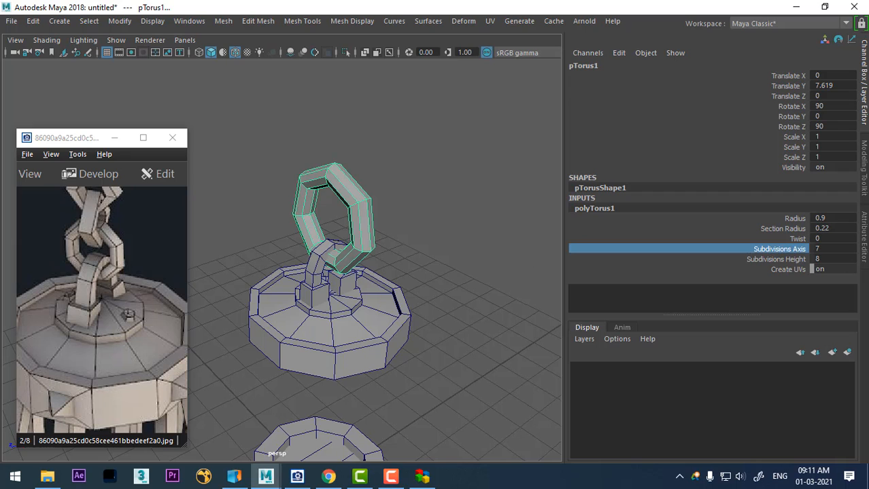
key(ctrl+z)
Step: Set the torus ring's Subdivisions Height to 6 to simplify its cross-section
click(791, 259)
middle_drag(525, 259, 512, 258)
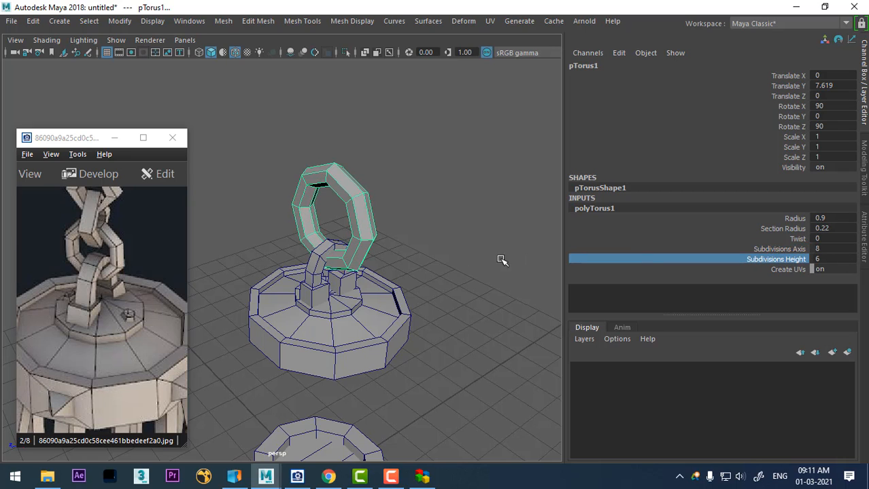
alt+drag(501, 260, 442, 271)
Step: Reduce the ring's Radius to 0.73 and lower it to Translate Y 7.252 so it loops through the arch
key(w)
alt+drag(345, 180, 365, 196)
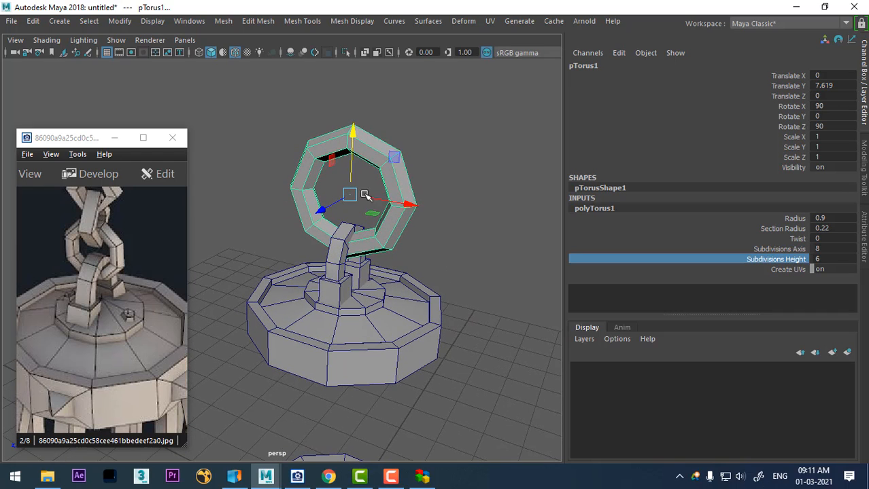
drag(354, 132, 352, 140)
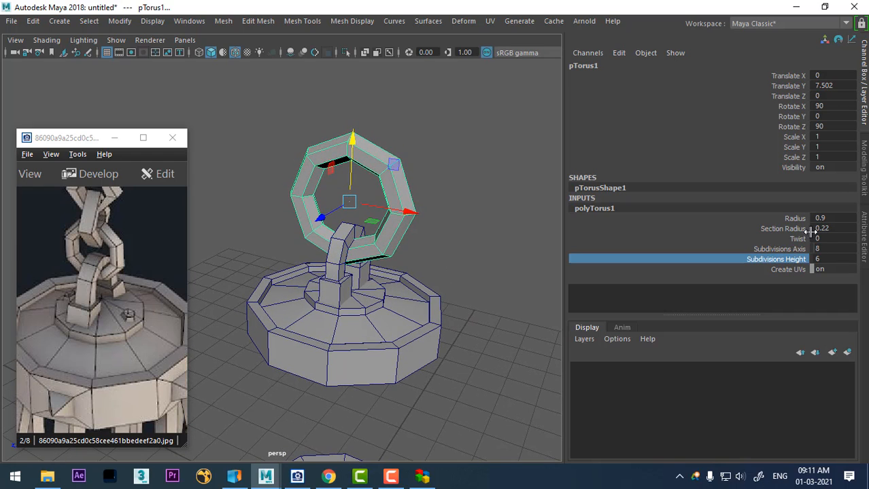
click(789, 219)
middle_drag(467, 248, 452, 248)
drag(353, 145, 353, 161)
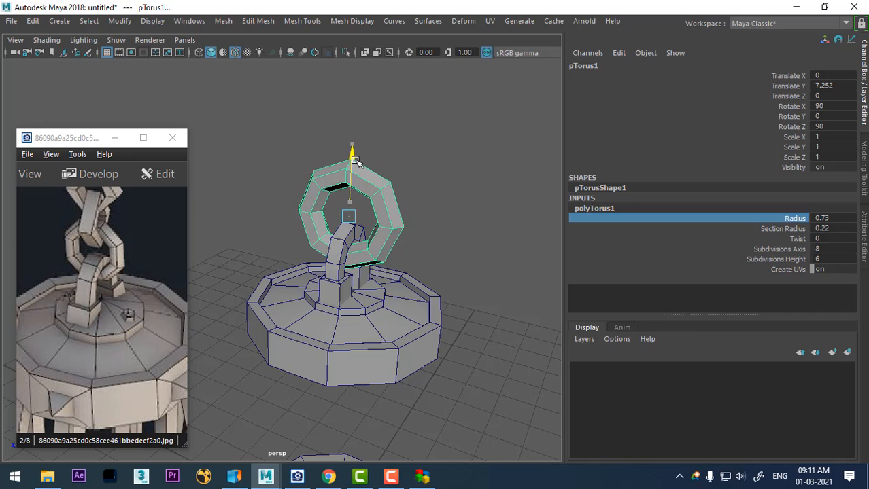
Step: Duplicate the chain ring and raise the copy to Translate Y 7.917 as the second link
alt+drag(445, 182, 421, 227)
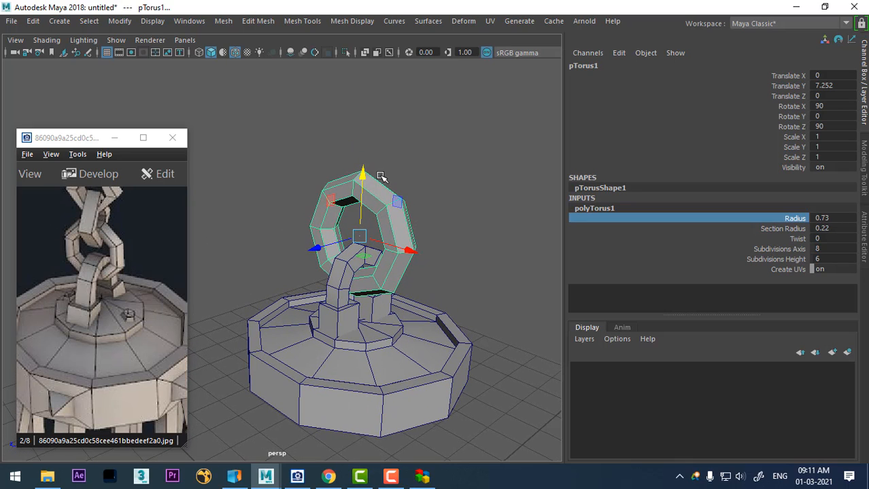
key(ctrl+d)
drag(364, 174, 364, 128)
Step: Turn the second chain link perpendicular to the first by setting its Rotate X to 180
key(e)
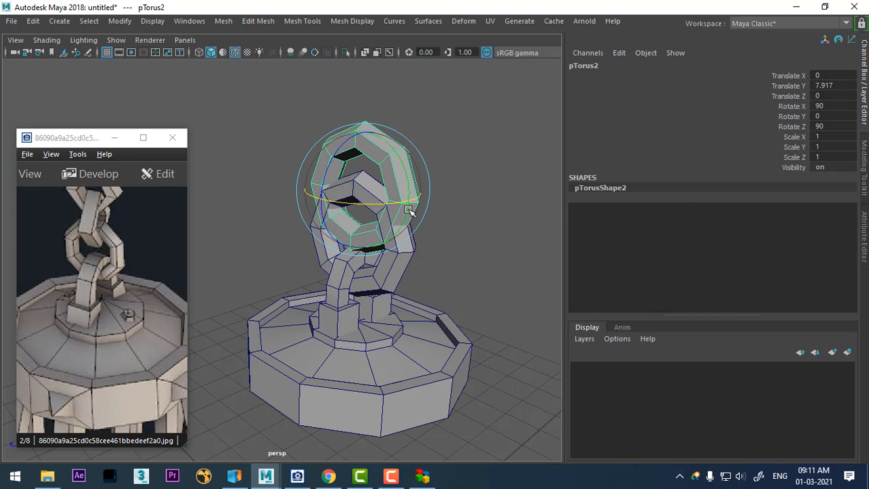
drag(408, 204, 816, 145)
click(837, 105)
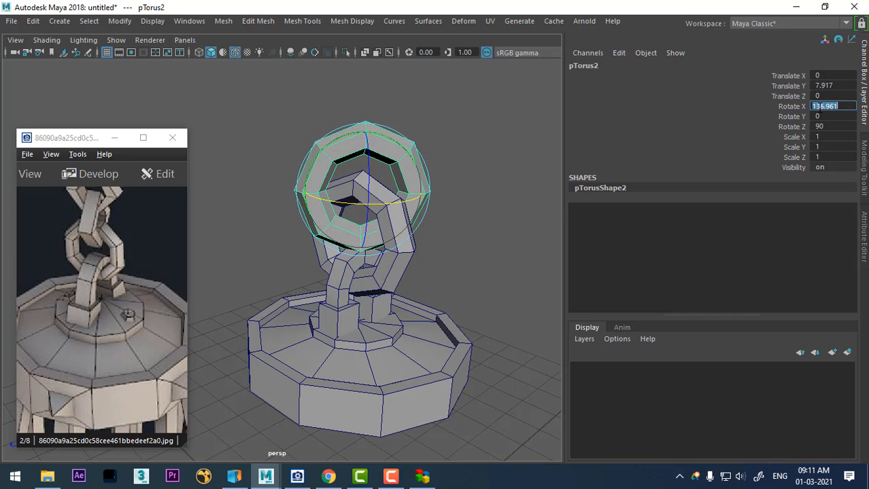
text(90)
key(Return)
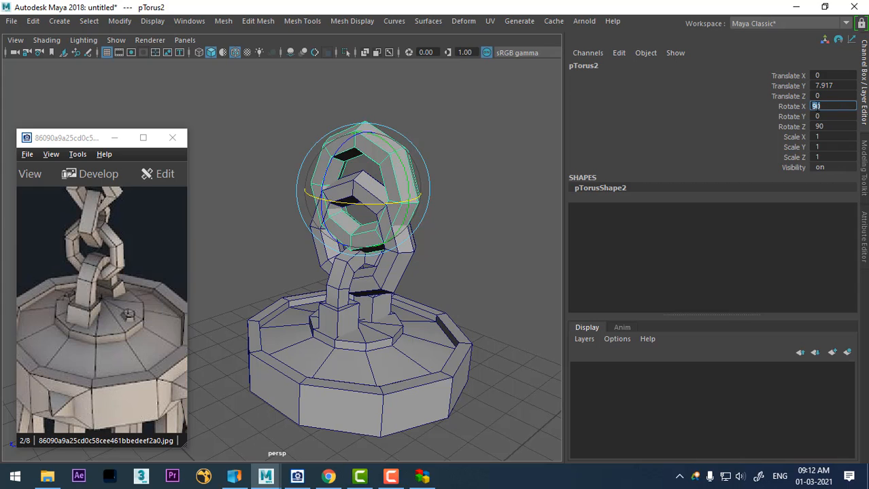
text(180)
key(Return)
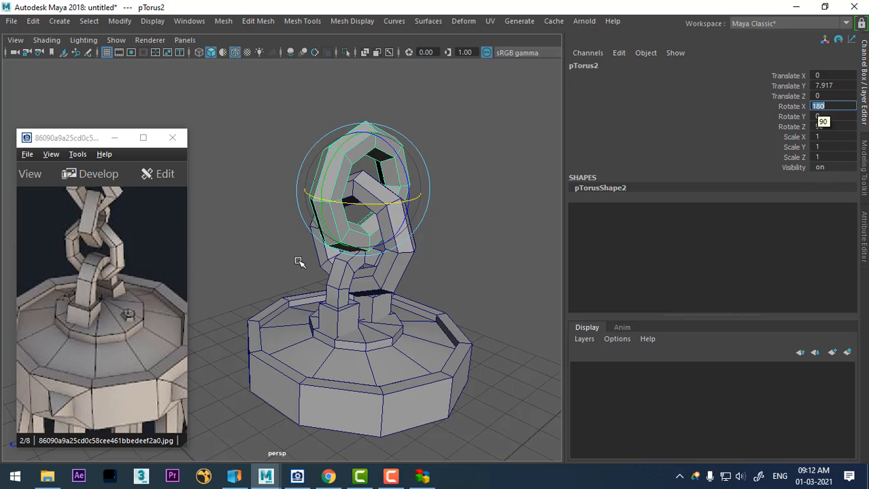
Step: Duplicate both chain links together and raise the copies along Y to extend the chain, with the lower copy at Translate Y 9.266
alt+drag(300, 263, 364, 243)
key(w)
alt+drag(411, 200, 359, 109)
drag(447, 117, 297, 203)
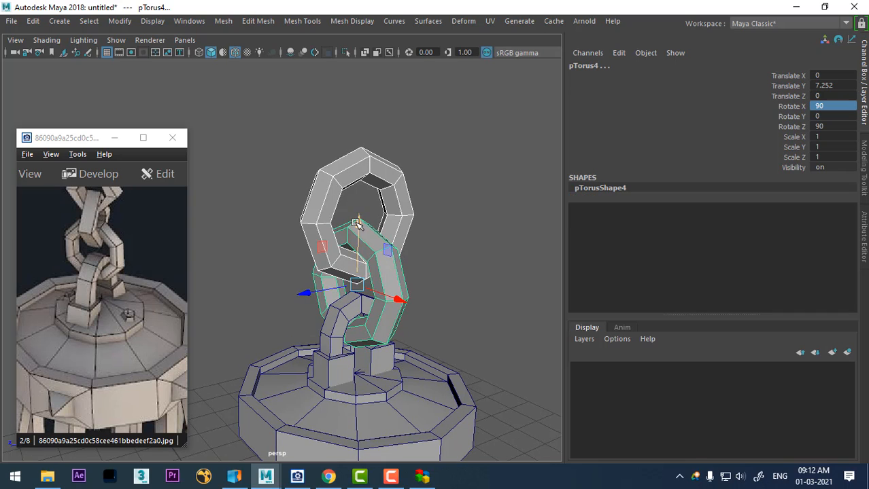
drag(361, 203, 361, 73)
scroll(397, 284, down, 6)
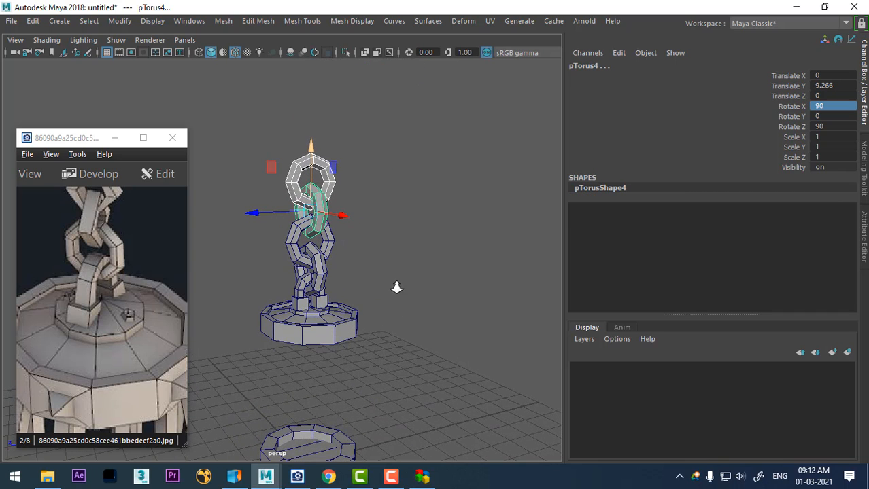
Step: Show the whole cage in the reference image, and create a polygon cube at the origin for a vertical bar
alt+middle_drag(390, 342, 442, 215)
scroll(432, 322, up, 2)
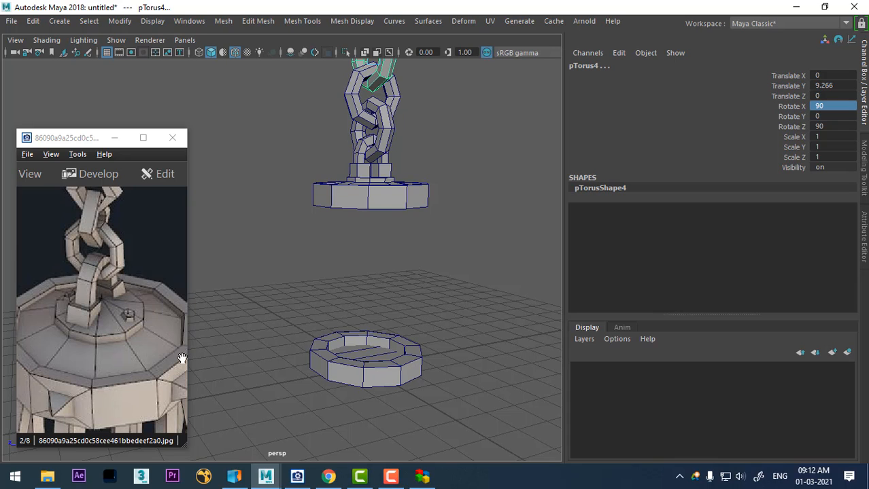
drag(136, 364, 133, 326)
scroll(134, 328, down, 2)
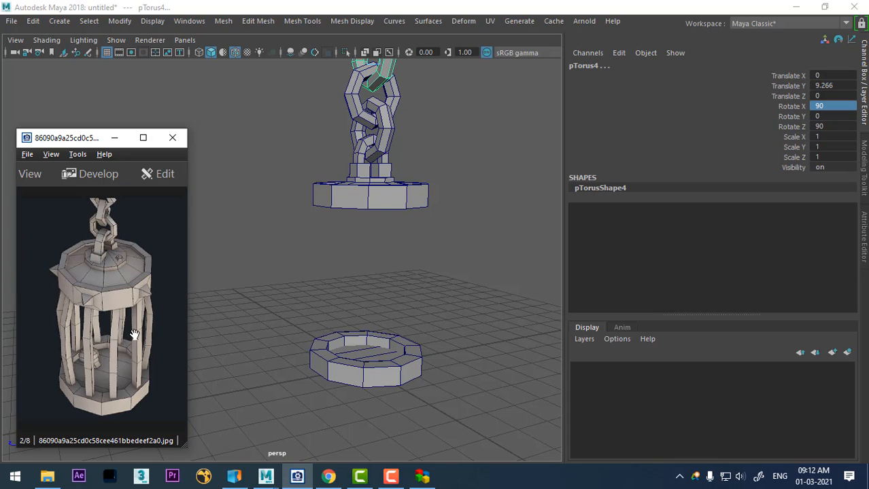
alt+drag(340, 315, 340, 338)
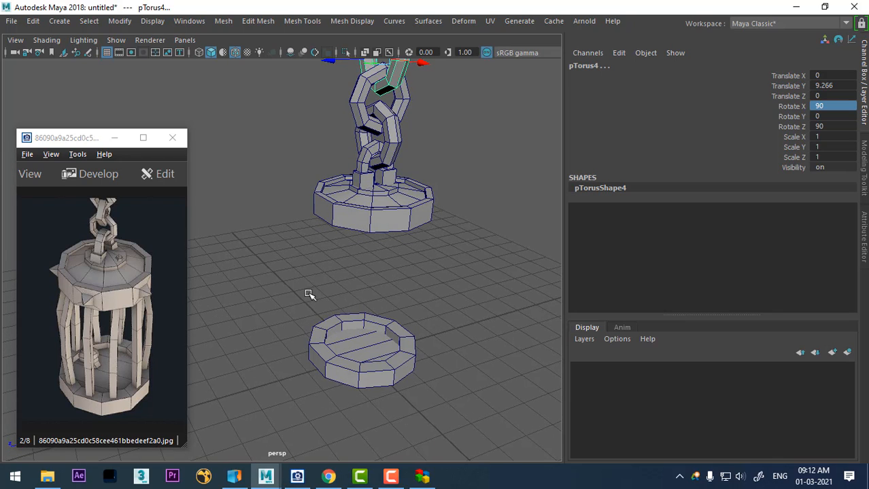
click(59, 21)
mouse_move(106, 121)
mouse_move(134, 65)
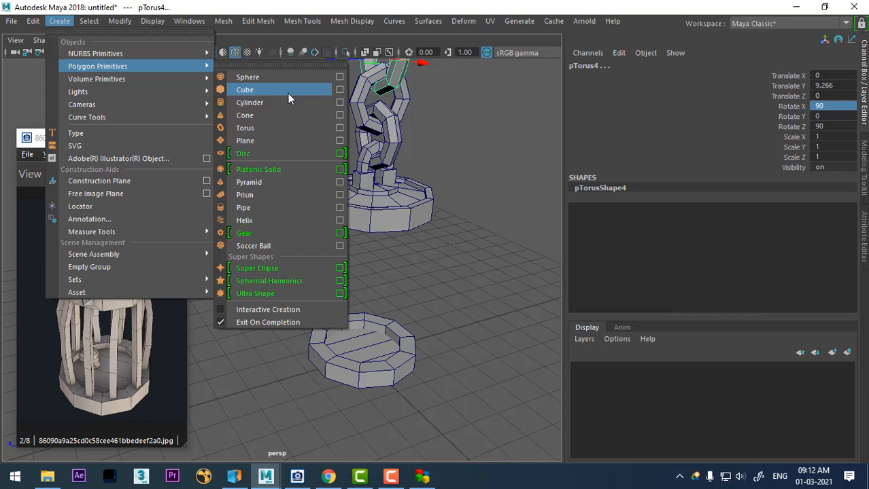
click(287, 90)
click(592, 210)
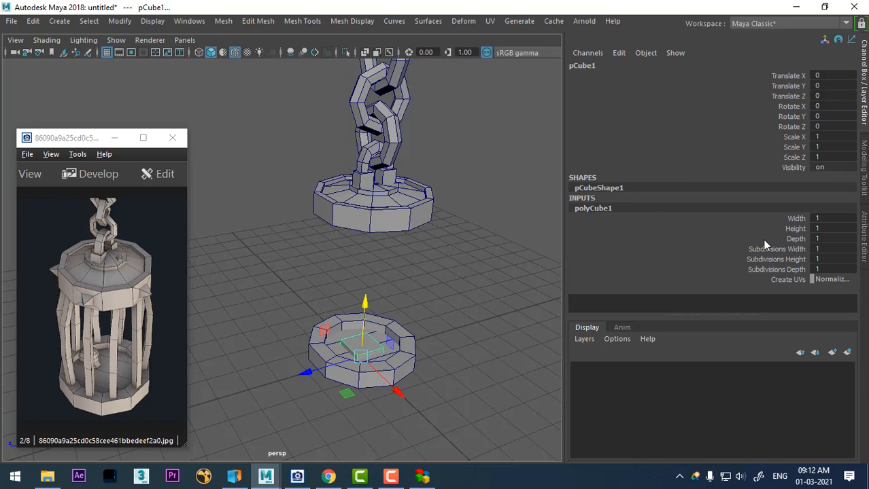
Step: Shape the cube into a thin bar with Height 6.79, Width 0.2 and Depth 0.2
click(792, 229)
middle_drag(498, 275, 792, 265)
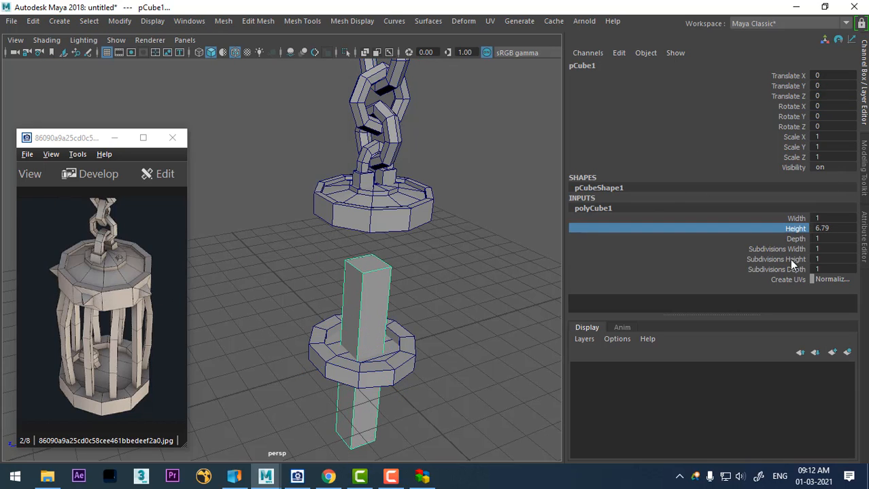
double_click(823, 217)
text(.2)
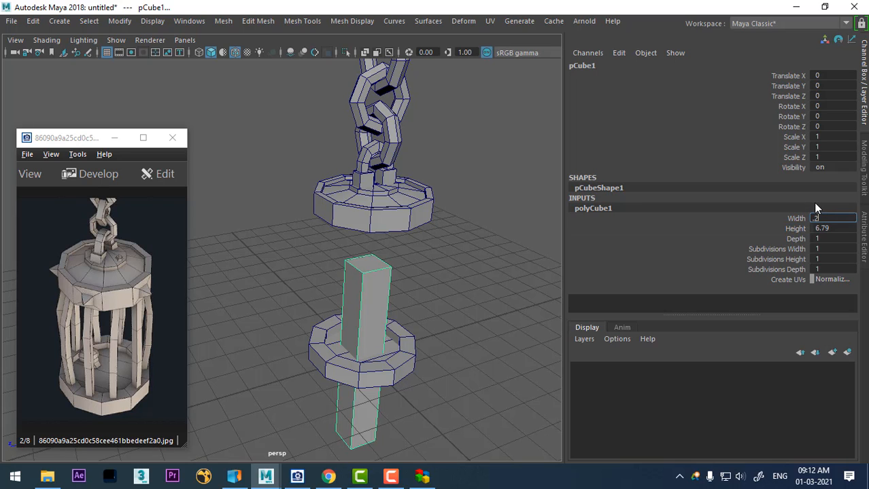
key(Tab)
key(Tab)
text(.2)
key(Return)
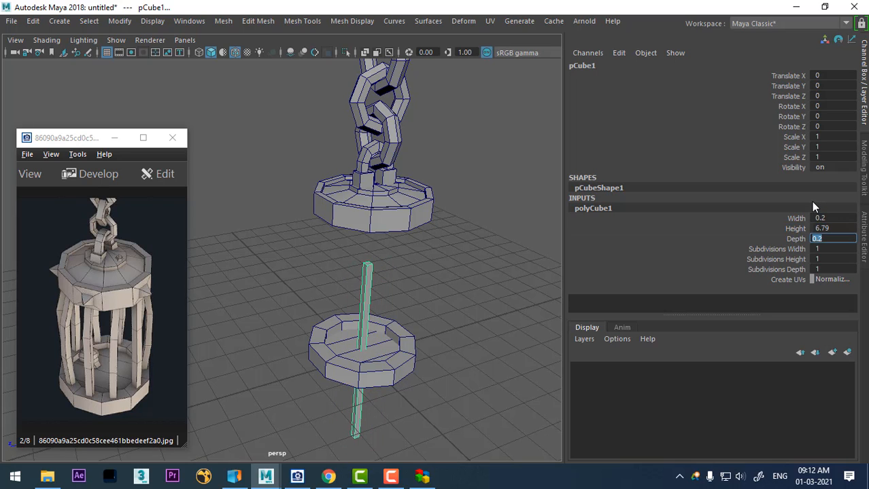
Step: Move the bar out to the base rim at Translate X 1.198 and raise it to Translate Y 3.083
alt+drag(444, 321, 449, 353)
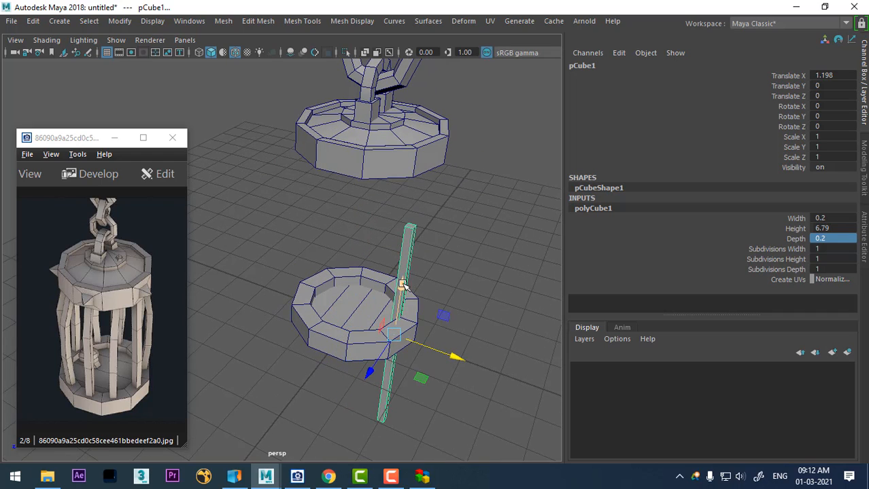
drag(403, 287, 422, 166)
alt+drag(423, 223, 426, 243)
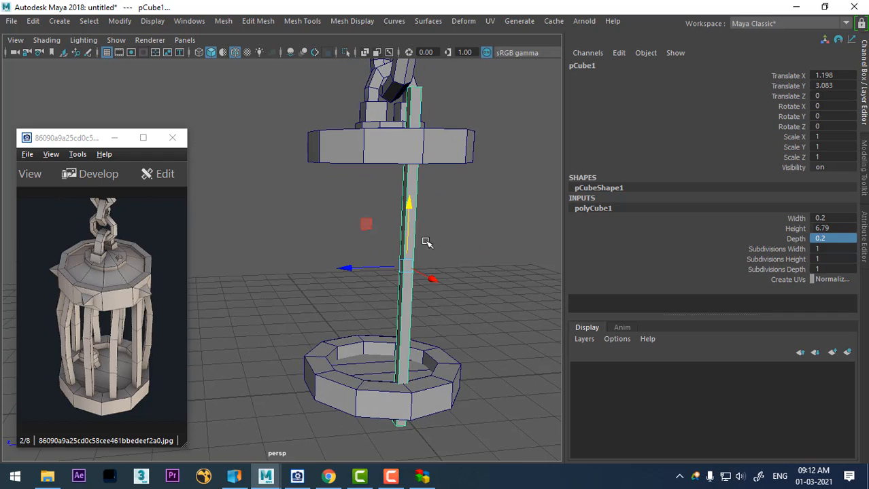
Step: Shorten the bar's Height to 4.66 and lower it to Translate Y 2.833 to fit between base and lid
click(797, 233)
middle_drag(463, 252, 334, 291)
drag(410, 212, 350, 272)
Step: In the wireframe top view, shift the bar outward to Translate X 1.356, and return to the perspective view
key(space)
key(4)
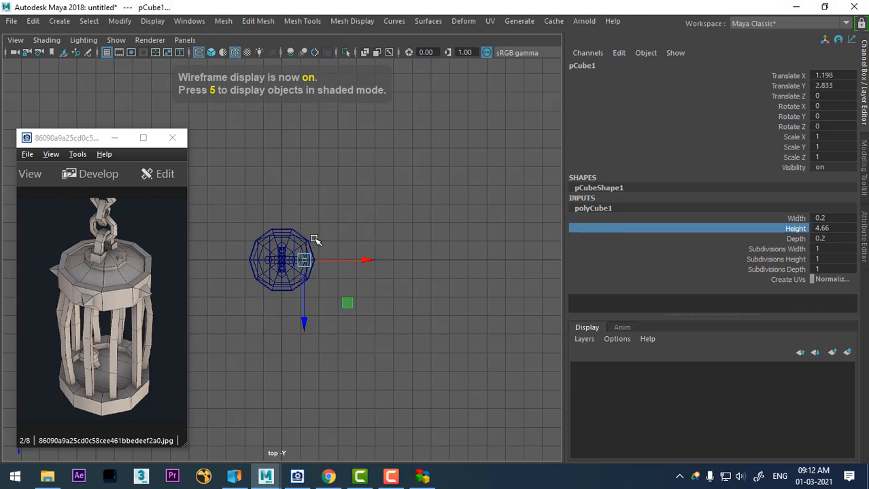
alt+right_drag(314, 240, 424, 324)
mouse_move(437, 264)
mouse_down()
mouse_move(459, 261)
mouse_move(450, 262)
mouse_up()
key(space)
drag(434, 294, 429, 273)
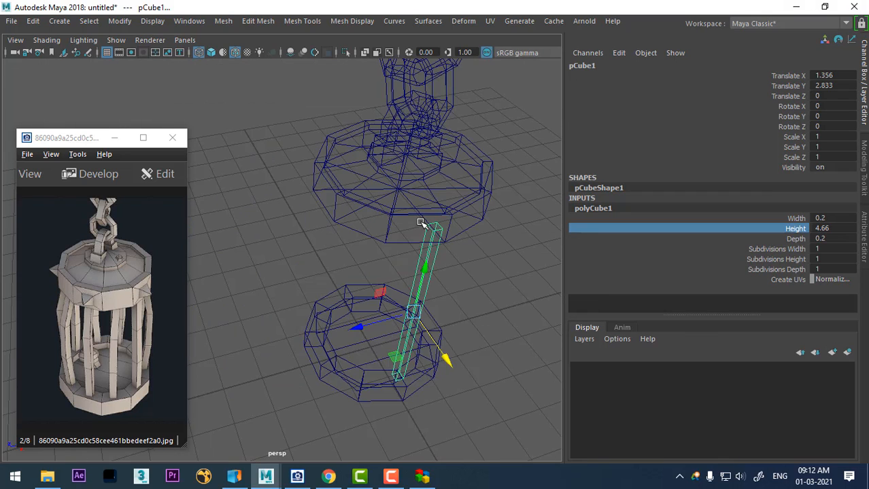
Step: Select the base's floor plane and examine the bar's placement between base and lid in shaded perspective and top views
click(362, 373)
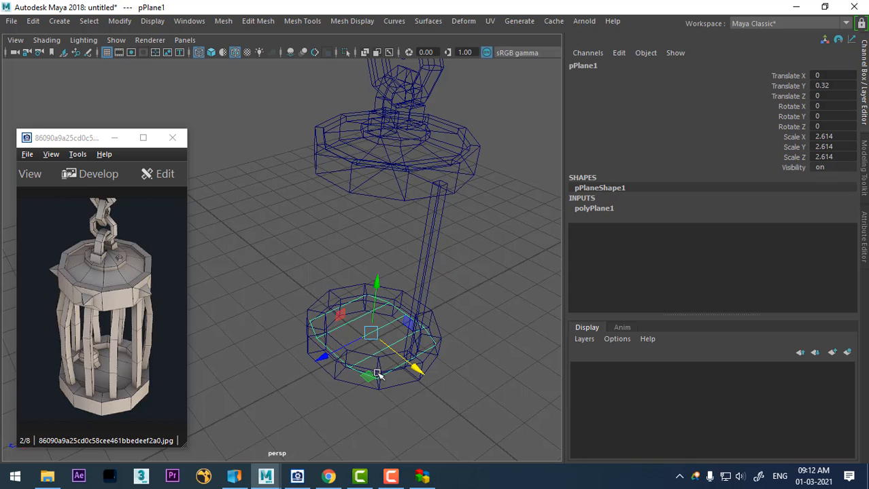
alt+drag(365, 368, 378, 357)
alt+drag(296, 356, 396, 293)
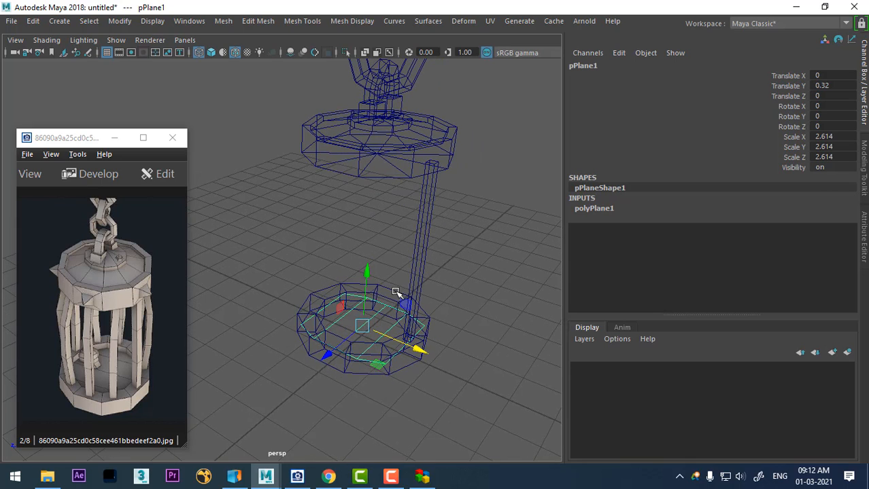
key(5)
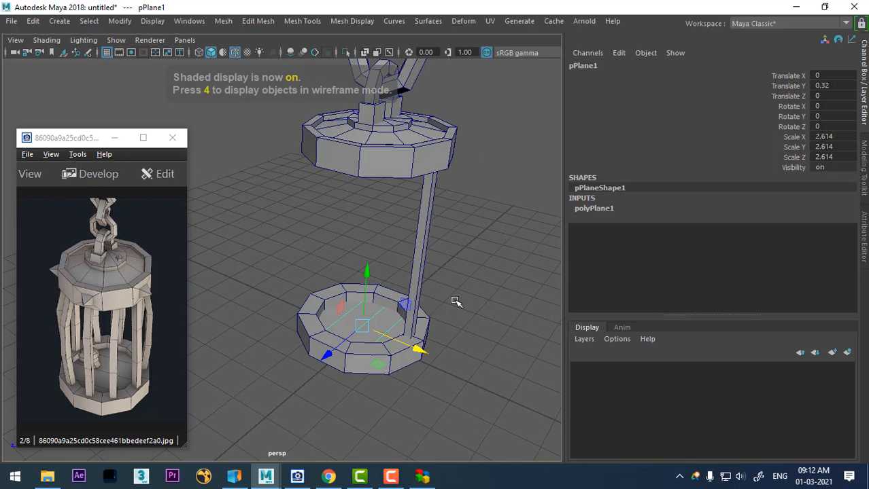
key(space)
drag(469, 299, 435, 347)
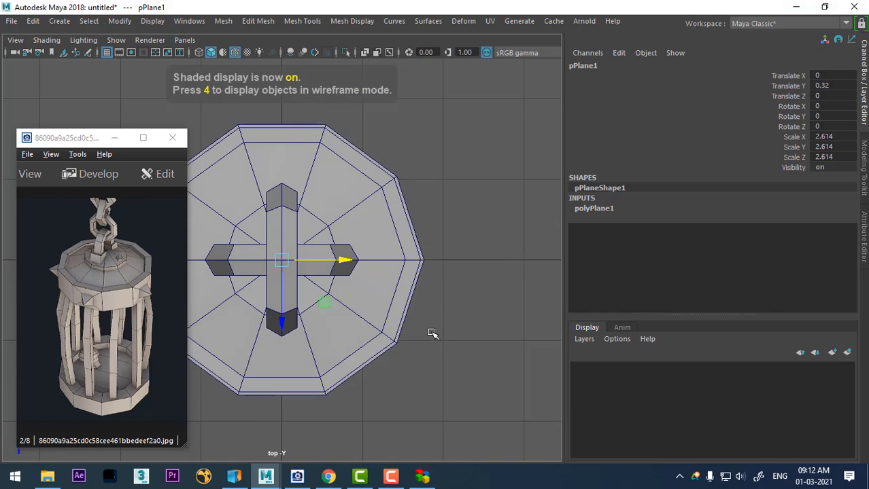
Step: Select the lid and the base ring and compare their outlines with the bar in wireframe top and perspective views
key(4)
click(307, 379)
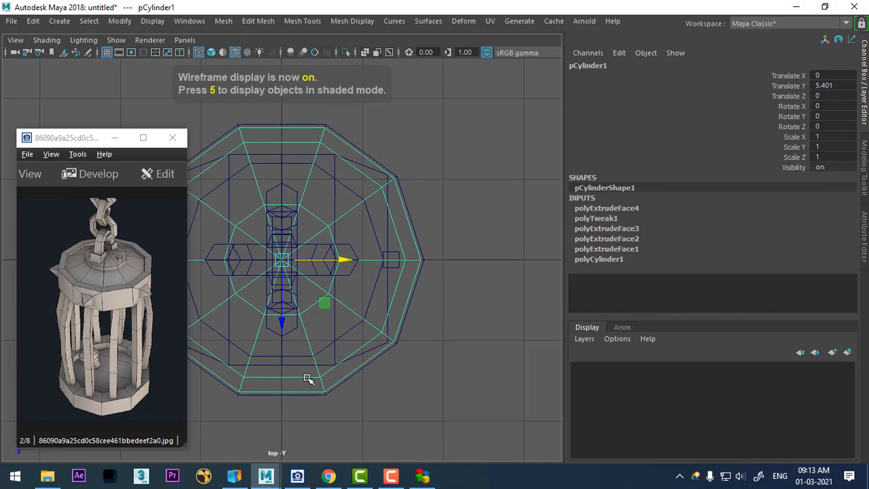
click(304, 370)
click(303, 374)
click(302, 376)
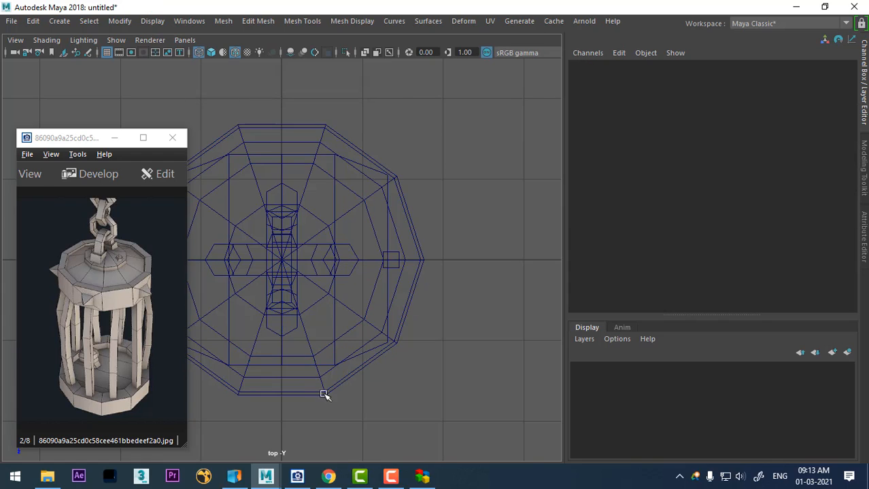
key(space)
drag(327, 391, 402, 300)
click(368, 350)
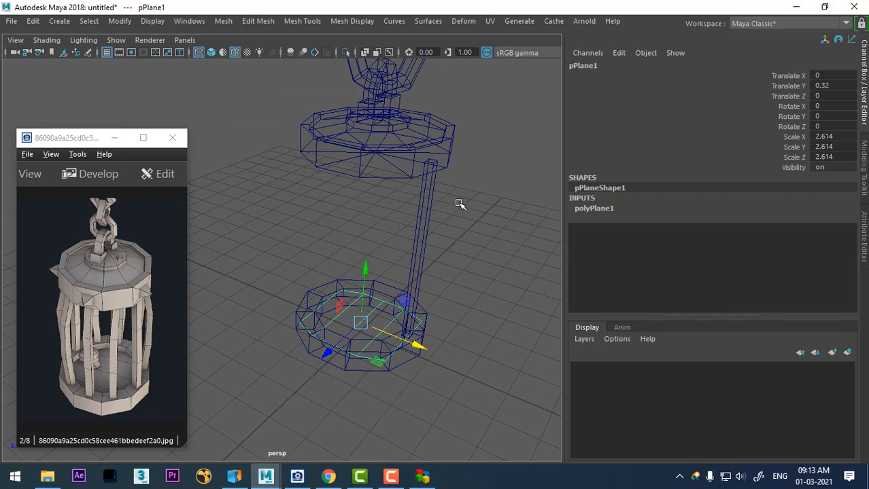
click(457, 314)
click(427, 330)
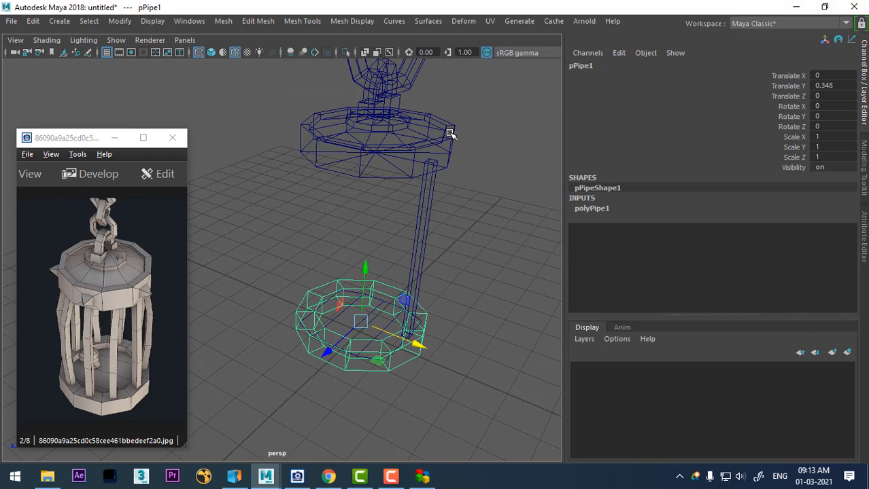
click(459, 146)
key(space)
drag(442, 252, 441, 204)
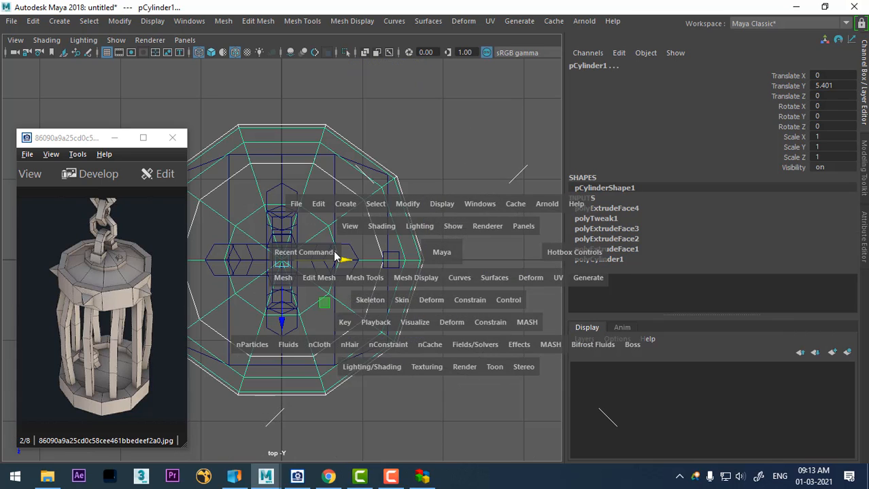
key(space)
drag(438, 315, 437, 259)
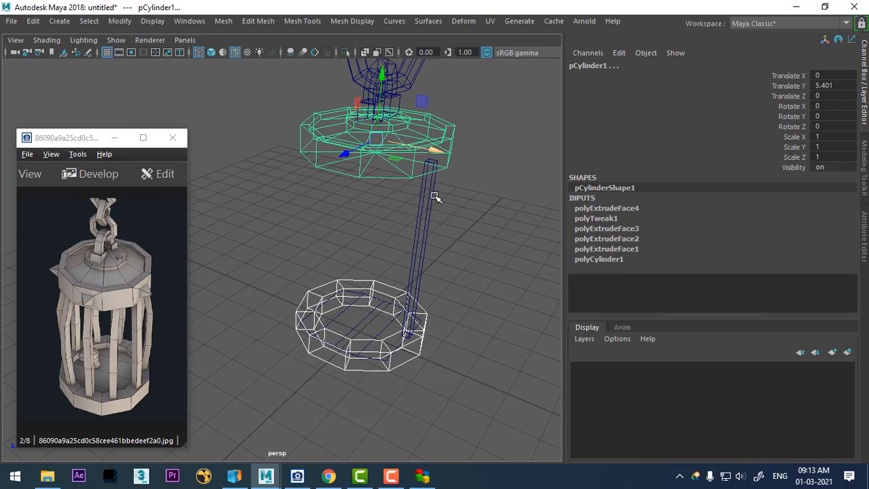
Step: Return to shaded textured display and set the vertical bar's Subdivisions Height to 4
alt+drag(435, 195, 435, 216)
click(437, 199)
key(6)
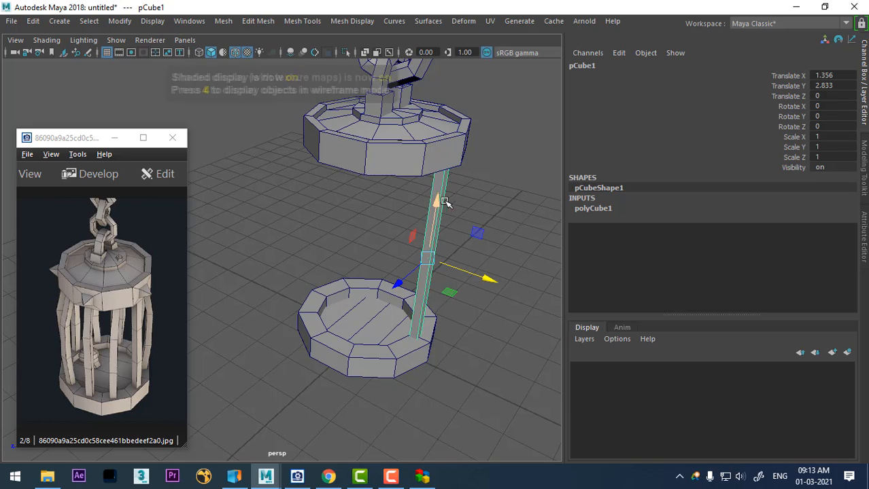
mouse_move(513, 204)
alt+mouse_down()
mouse_move(463, 180)
mouse_move(522, 235)
alt+mouse_up()
click(454, 219)
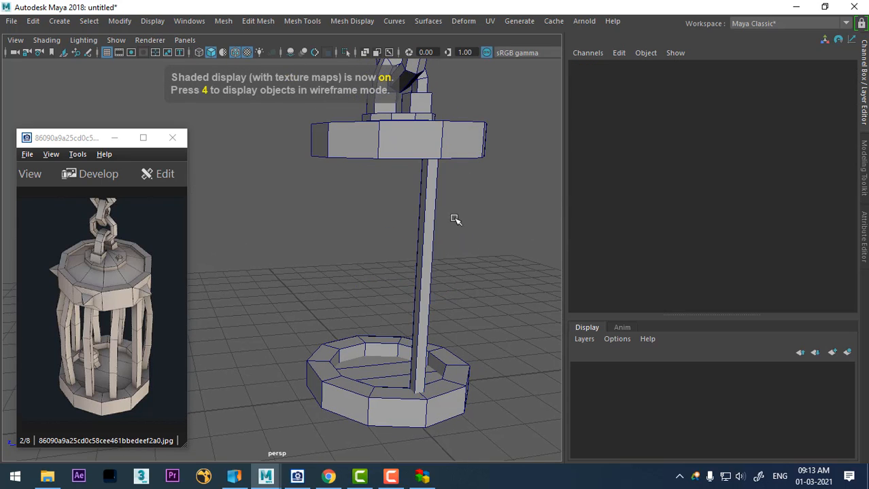
click(435, 212)
click(597, 208)
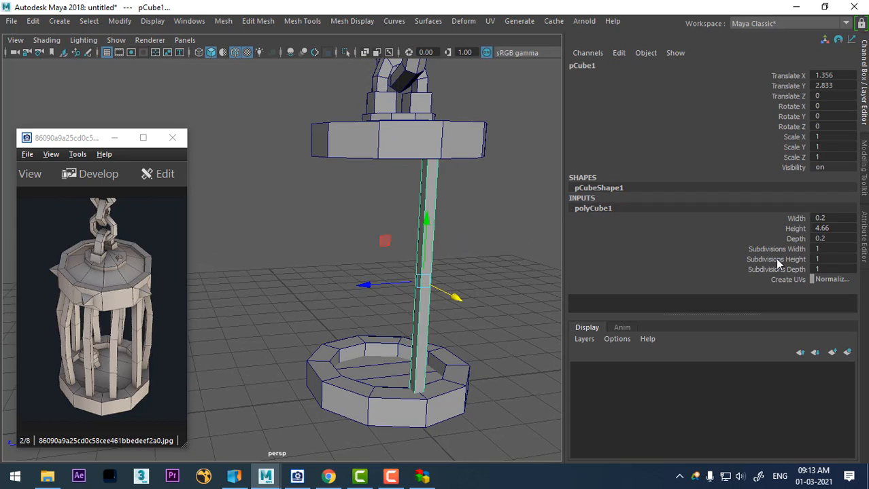
click(777, 261)
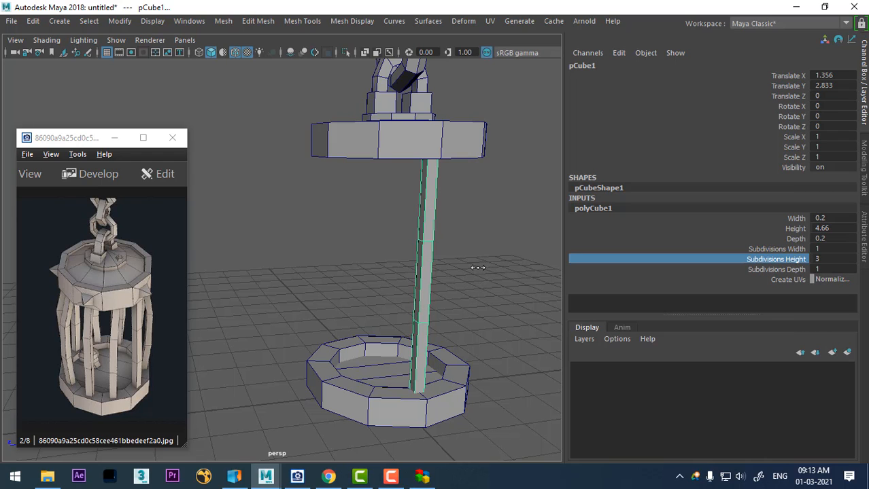
alt+drag(481, 268, 551, 286)
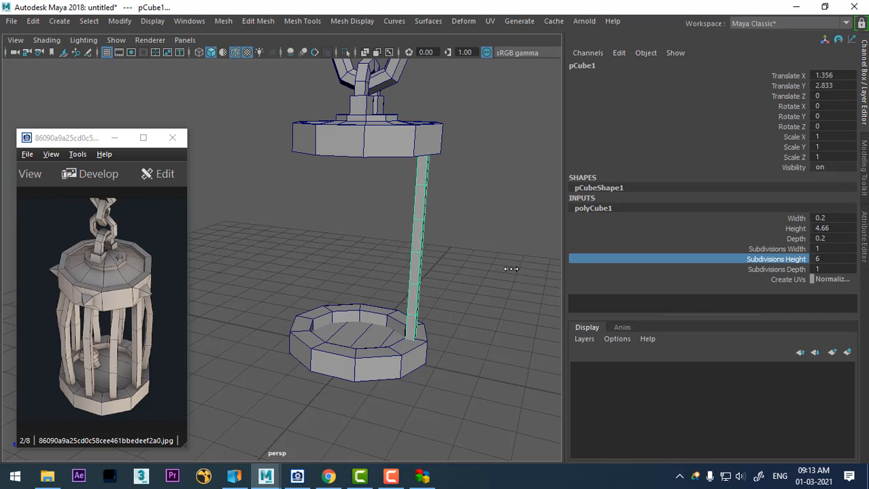
scroll(468, 276, up, 2)
alt+middle_drag(469, 276, 458, 263)
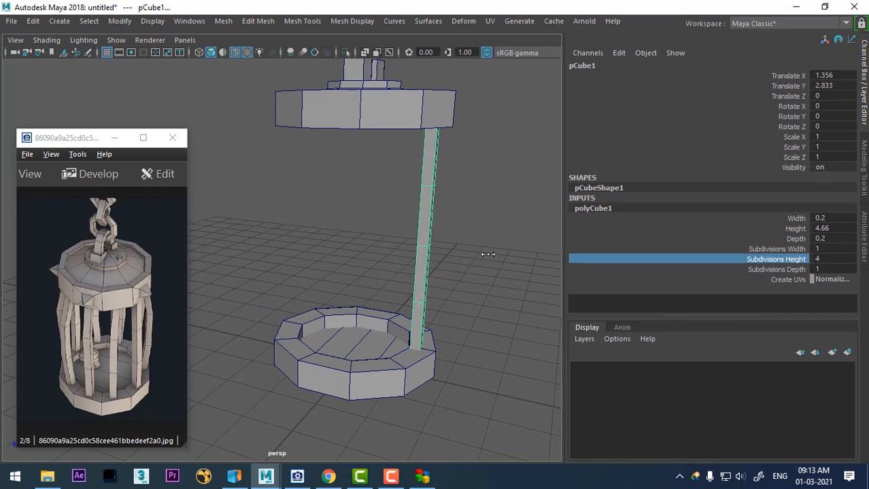
Step: Bow the bar outward by moving its middle vertex rows away from the cage centre, and return to object mode
right_drag(494, 110, 429, 73)
alt+drag(451, 241, 361, 270)
drag(527, 164, 382, 314)
drag(475, 249, 490, 252)
right_drag(427, 144, 491, 90)
click(497, 177)
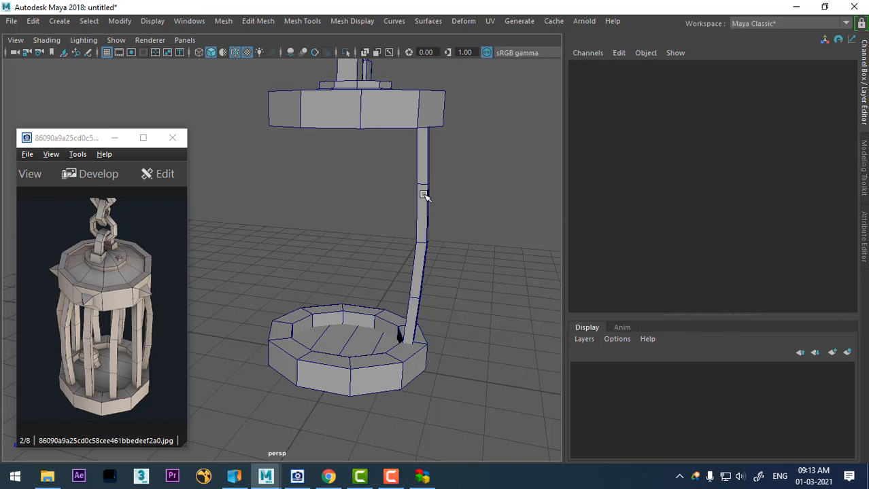
Step: Isolate the bar and the lid by hiding all unselected objects, and reselect only the bar
click(424, 196)
alt+drag(424, 196, 438, 321)
click(372, 275)
key(alt+h)
click(439, 321)
click(391, 325)
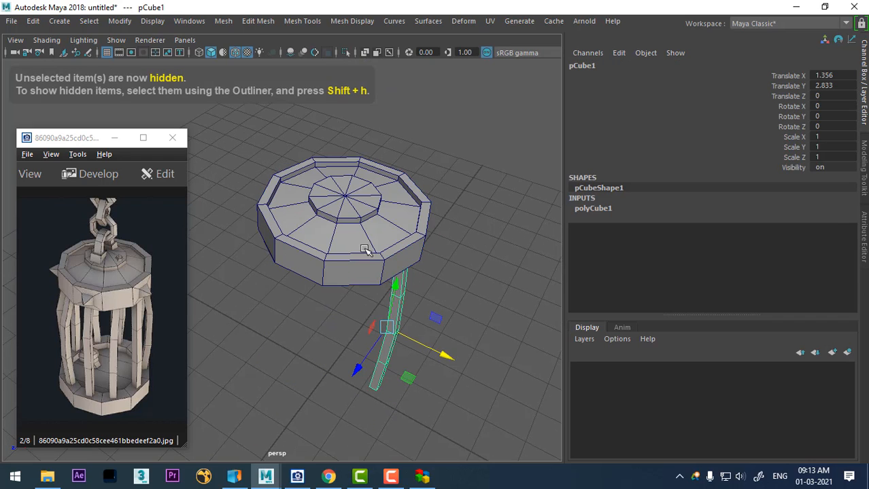
Step: Snap the bar's pivot to the centre of the lid and minimise the reference image
key(d)
click(347, 195)
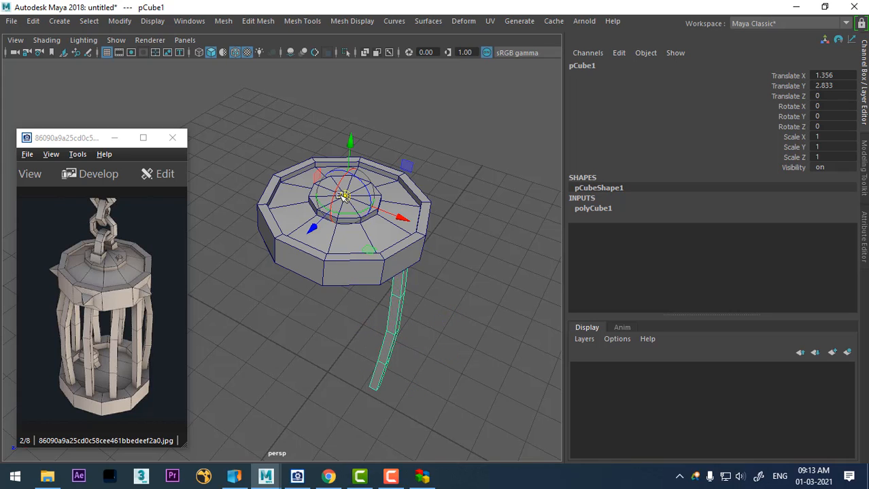
key(d)
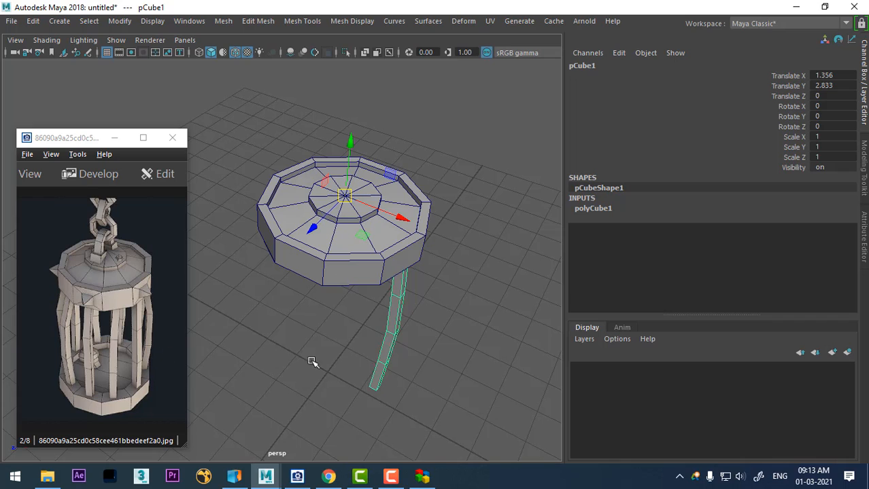
click(434, 333)
click(392, 318)
click(114, 138)
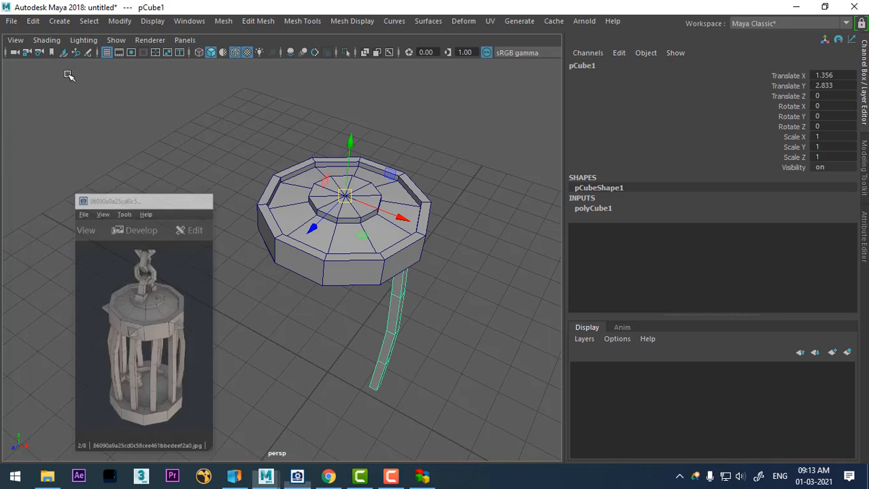
Step: Open the Duplicate Special options with the bar selected, reset the settings, and set the number of copies to 10
click(32, 21)
click(194, 219)
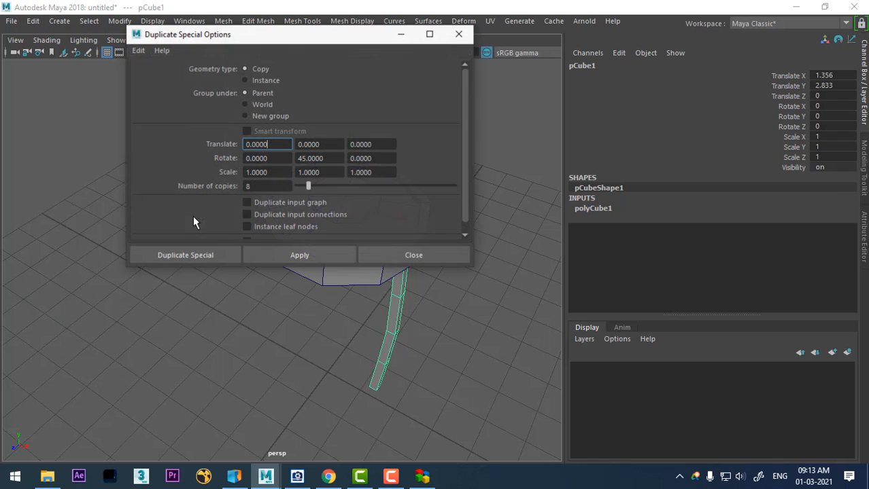
drag(276, 36, 605, 74)
click(468, 89)
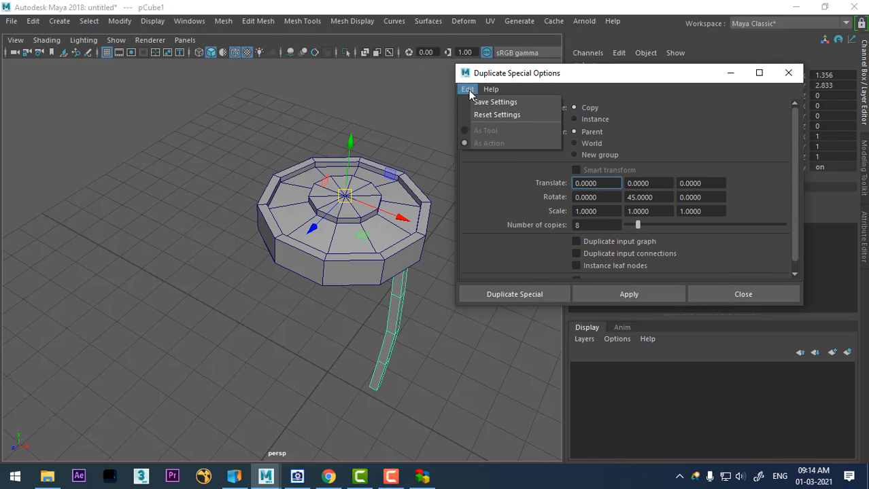
click(485, 117)
click(575, 225)
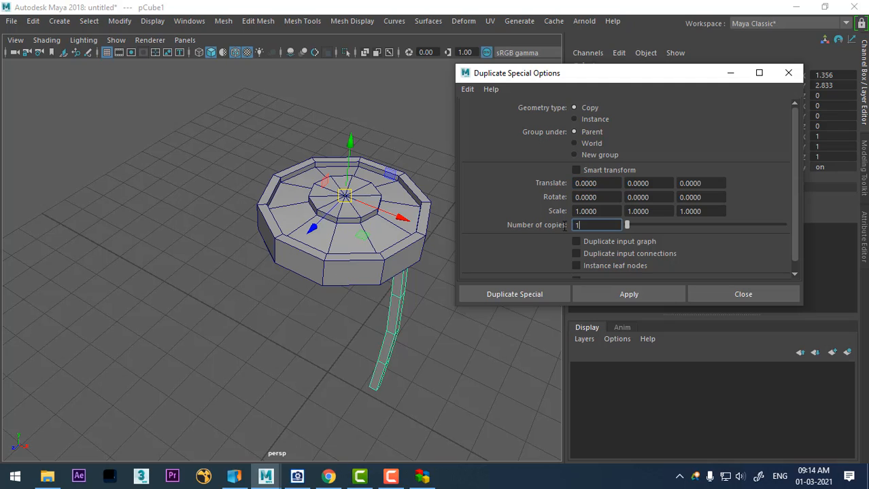
text(0)
key(Return)
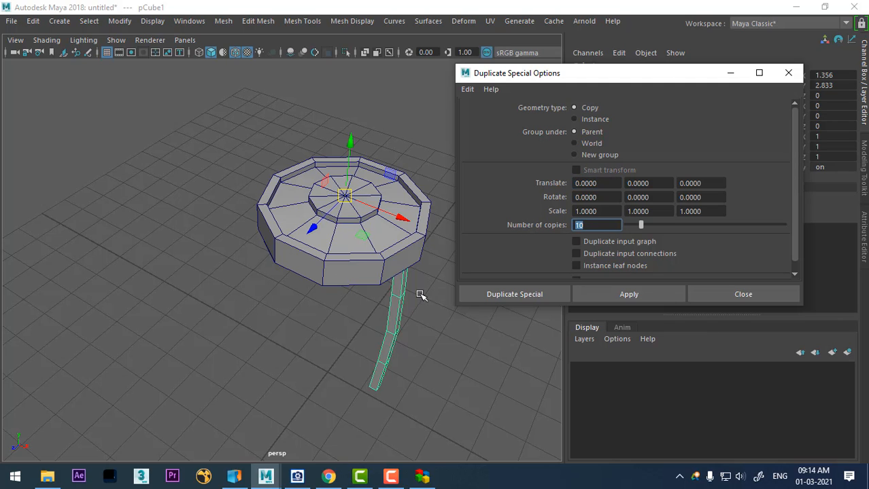
Step: Try rotating the bar about the Y axis around its new pivot
drag(654, 74, 123, 126)
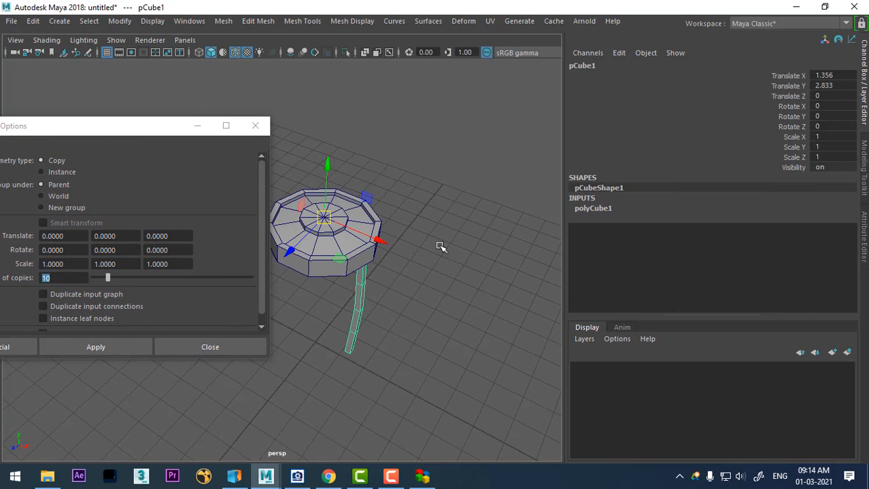
key(e)
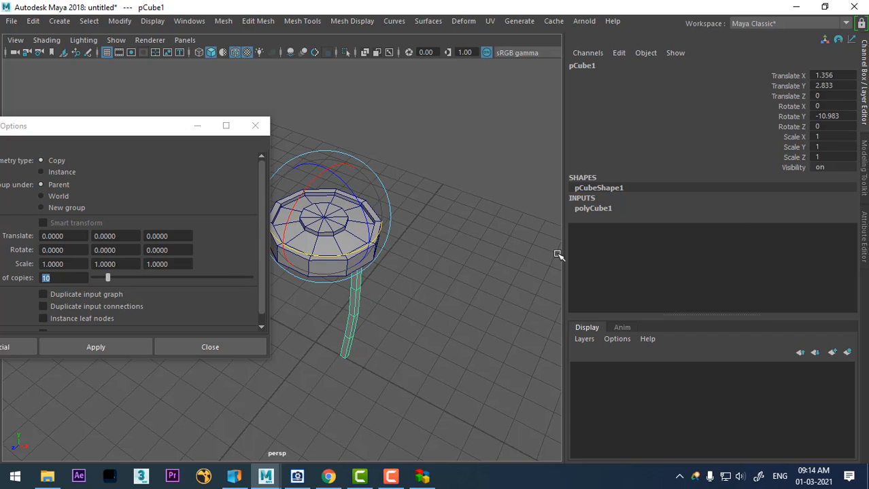
drag(116, 126, 470, 70)
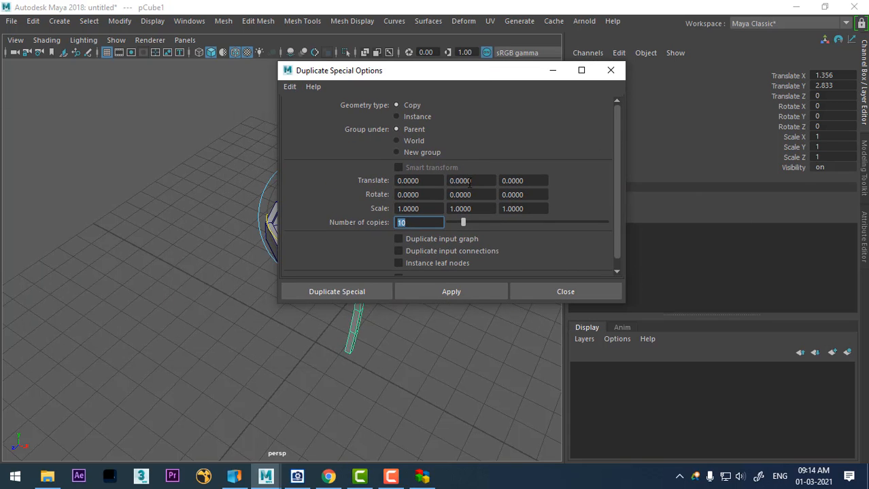
Step: Duplicate the bar around the cage with 10 copies rotated 36 degrees in Y, show the hidden parts, and deselect everything
click(483, 196)
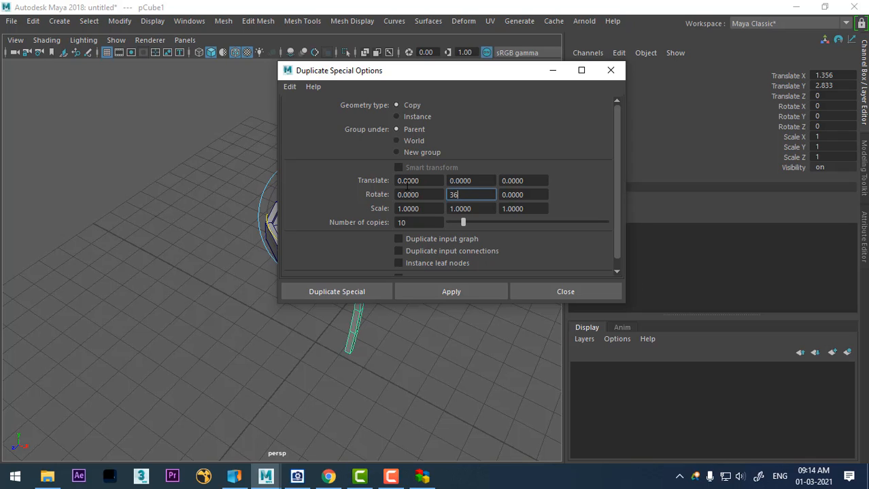
drag(538, 74, 761, 63)
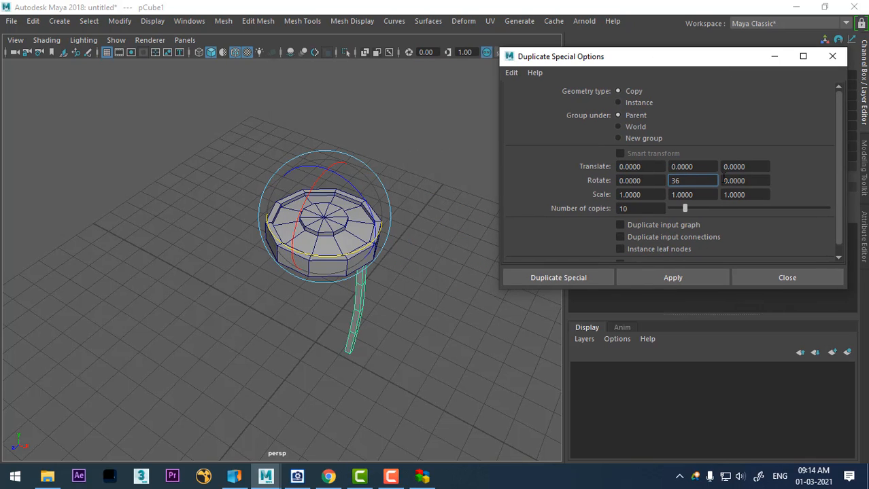
click(683, 275)
alt+drag(417, 358, 542, 331)
key(ctrl+shift+h)
click(787, 278)
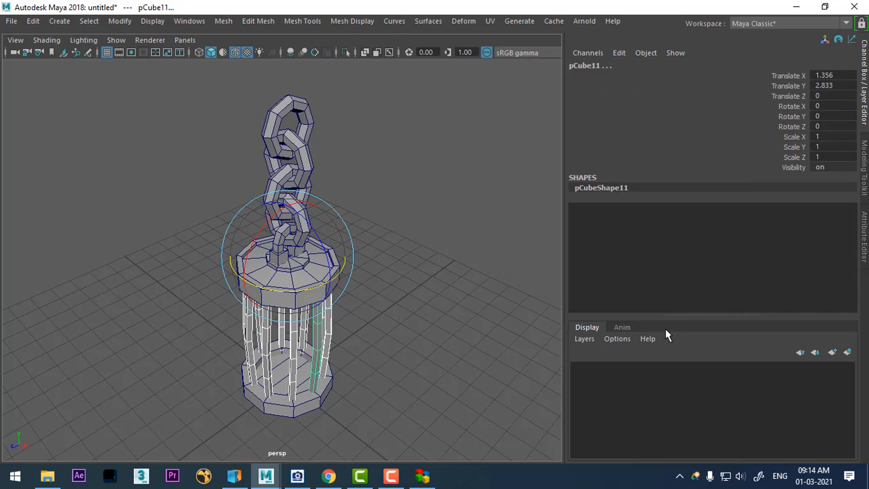
alt+drag(412, 301, 448, 290)
alt+right_drag(449, 289, 435, 275)
click(479, 329)
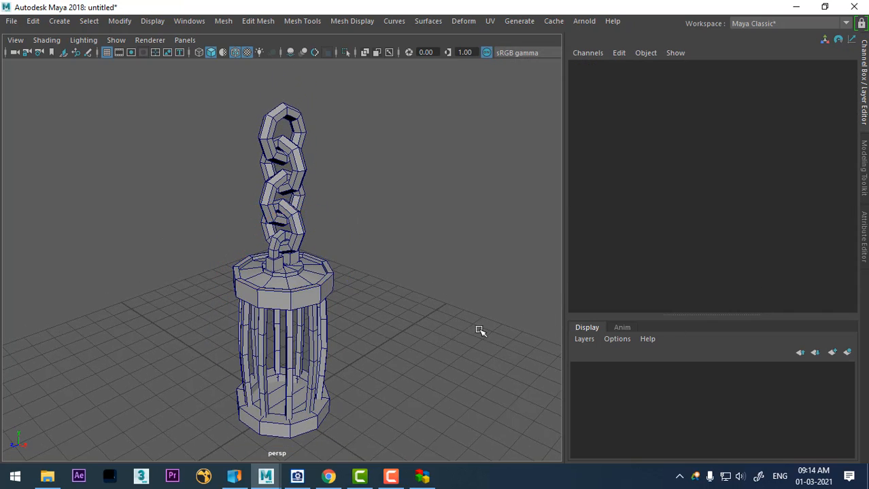
Step: Thin the lowest torus link of the chain to Radius 0.64 and Section Radius 0.13, and select the link above it
alt+middle_drag(440, 345, 420, 322)
alt+right_drag(418, 320, 433, 337)
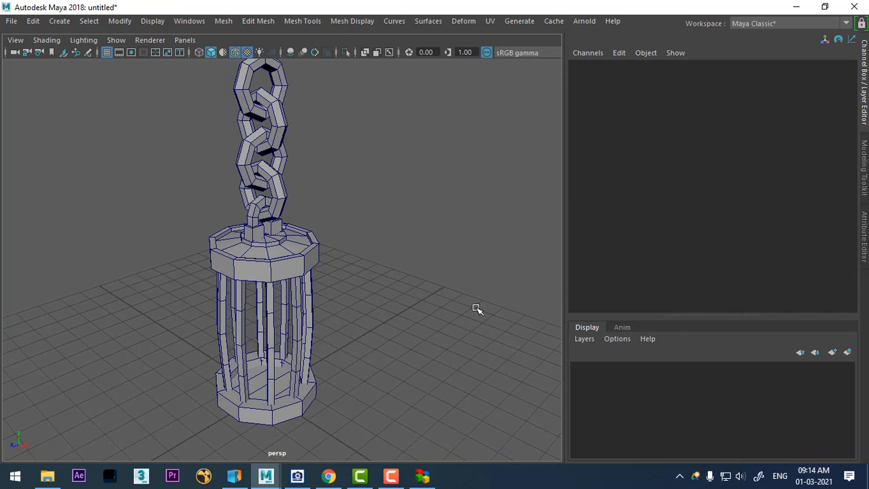
click(284, 180)
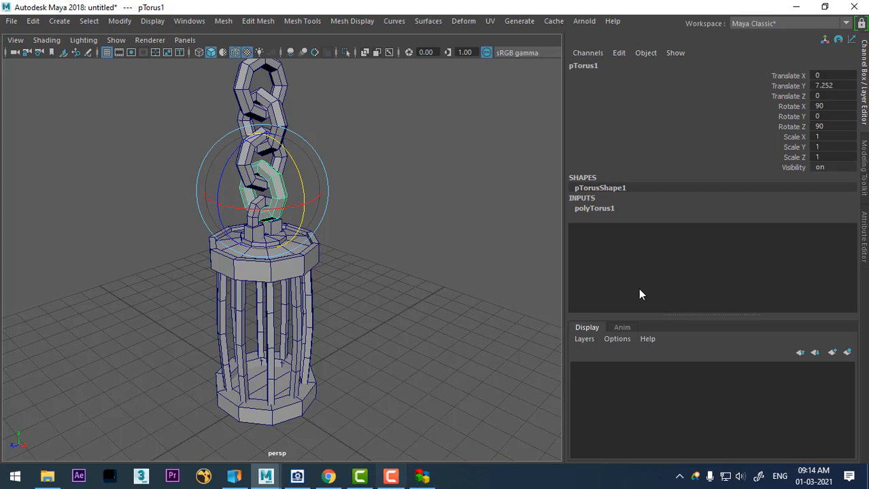
click(596, 209)
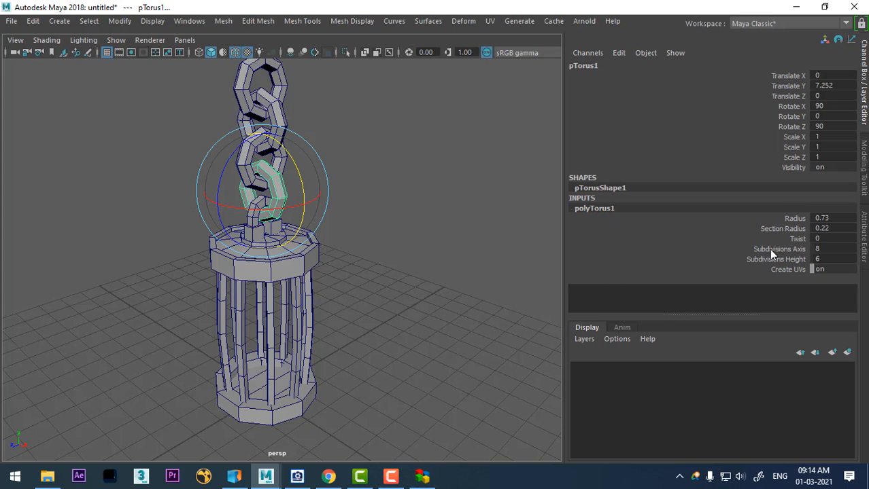
click(790, 219)
middle_drag(479, 246, 467, 246)
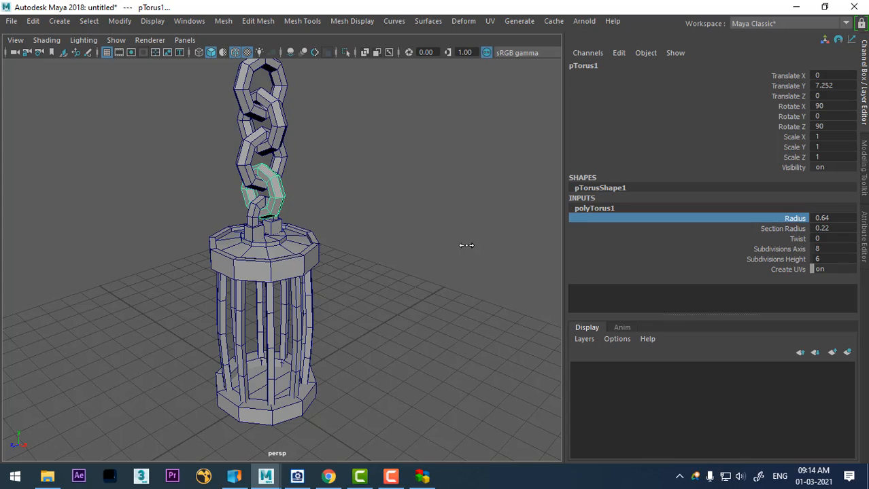
click(787, 229)
middle_drag(416, 260, 406, 259)
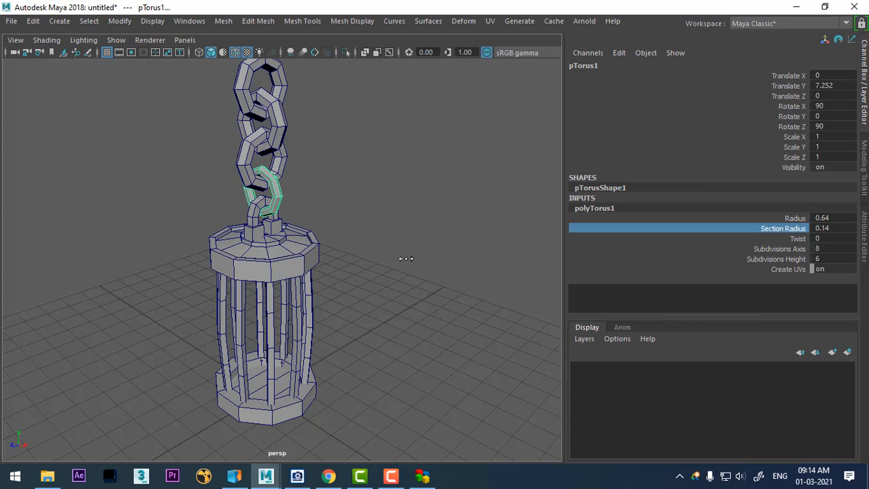
double_click(832, 229)
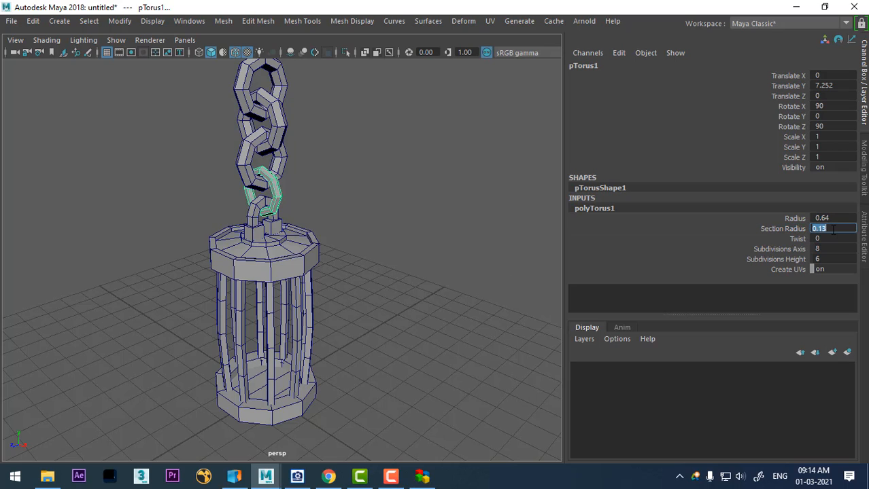
click(275, 165)
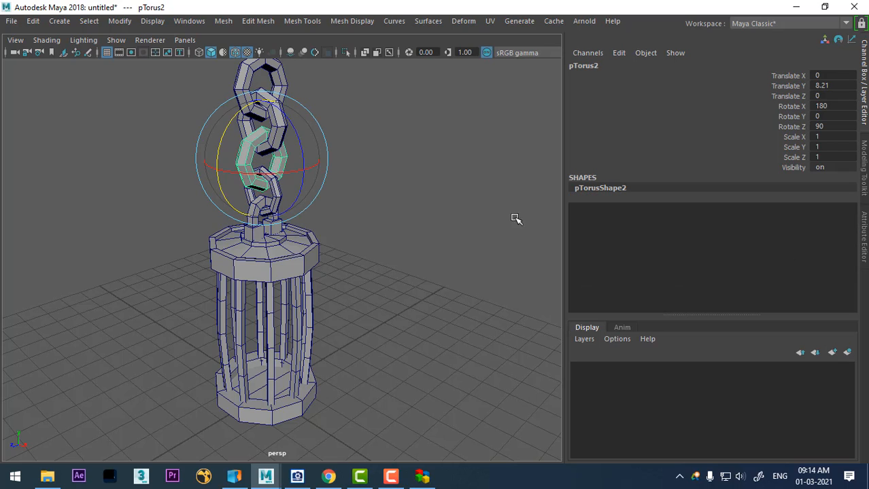
Step: Delete the thicker chain links above the slimmed lowest torus link
click(369, 190)
drag(324, 87, 221, 141)
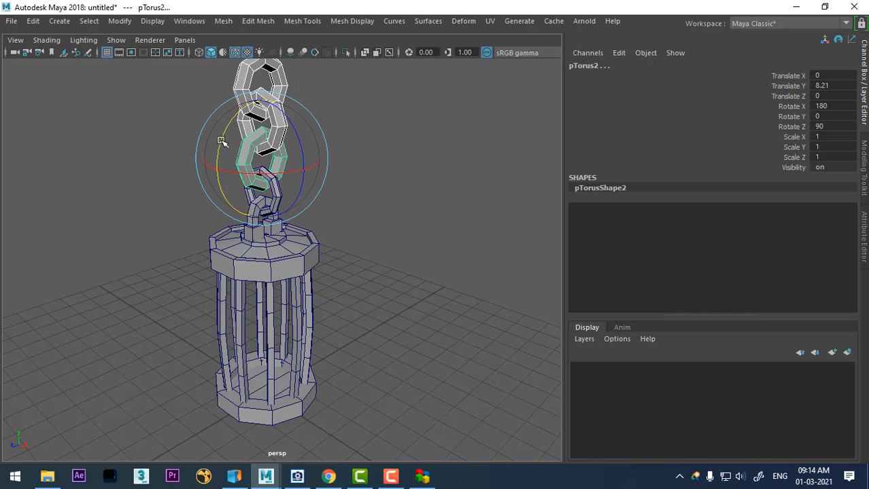
key(Delete)
Step: Duplicate the slim link, turn the copy to Rotate X 170.53, and raise it to Translate Y 8.265 so the two interlock
click(271, 168)
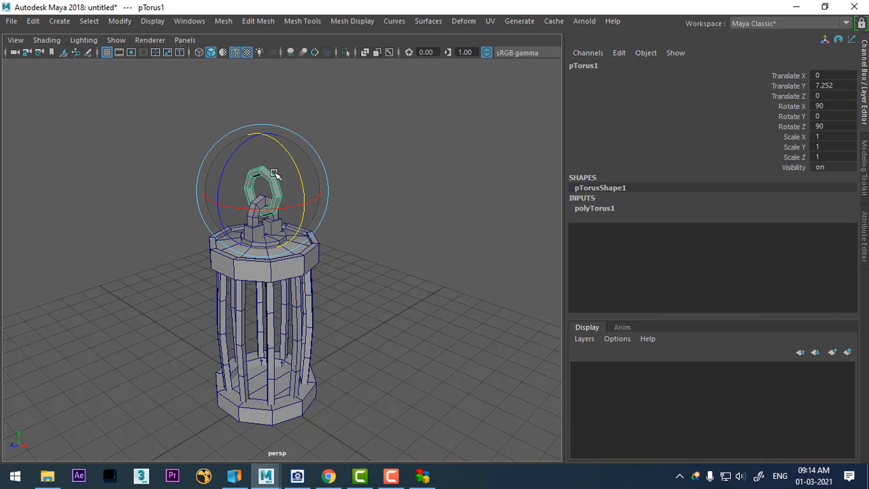
key(w)
scroll(341, 200, up, 2)
key(ctrl+d)
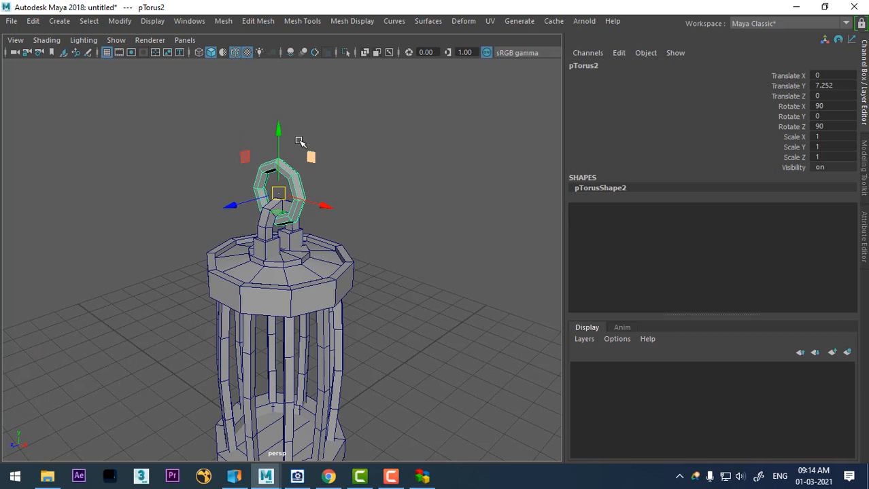
drag(291, 153, 294, 118)
key(e)
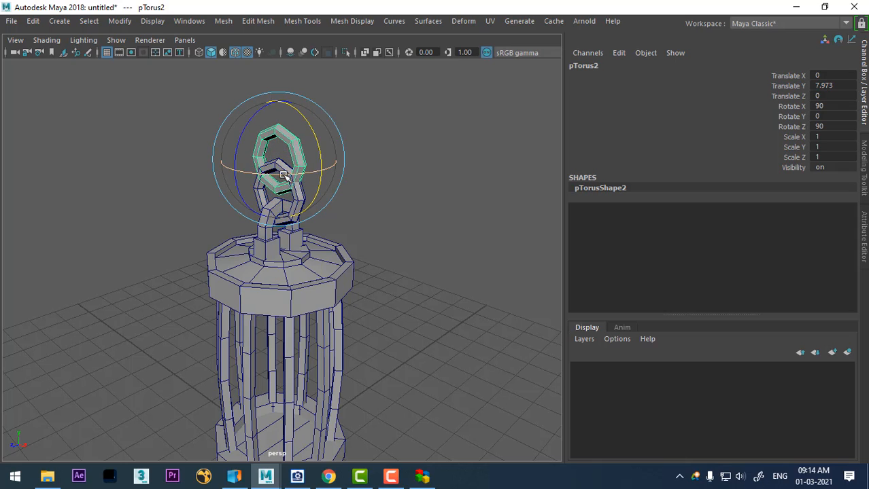
drag(317, 160, 332, 182)
key(w)
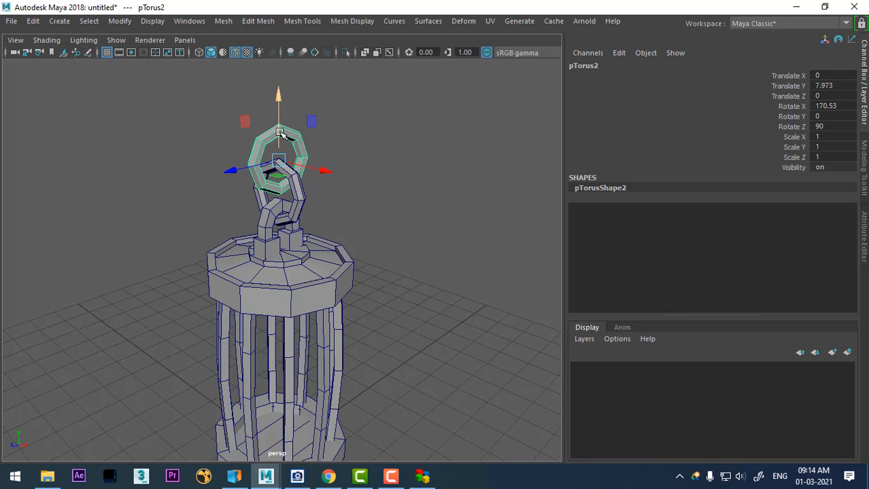
drag(275, 113, 277, 99)
Step: Duplicate the pair of slim links and raise the copies to continue the chain, with the topmost link at Translate Y 10.253
drag(374, 135, 245, 180)
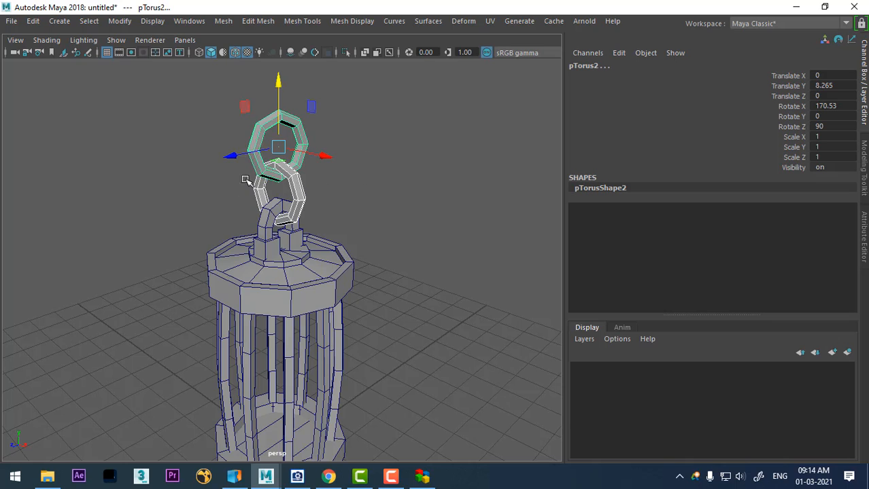
alt+middle_drag(287, 176, 285, 223)
key(ctrl+d)
drag(278, 145, 285, 39)
scroll(299, 105, down, 2)
alt+middle_drag(326, 358, 320, 288)
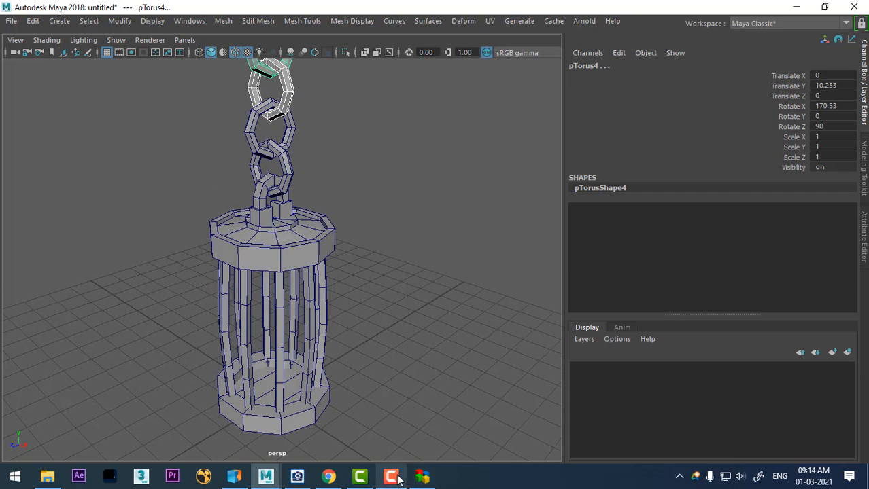
click(422, 475)
click(809, 416)
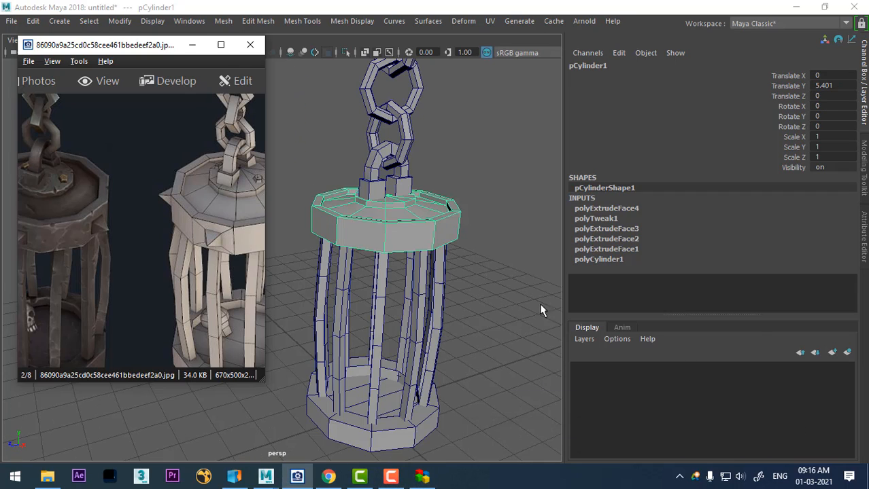
Step: Select spaced-out side faces around the lid's outer rim, matching the spike positions in the reference image
alt+drag(424, 284, 380, 269)
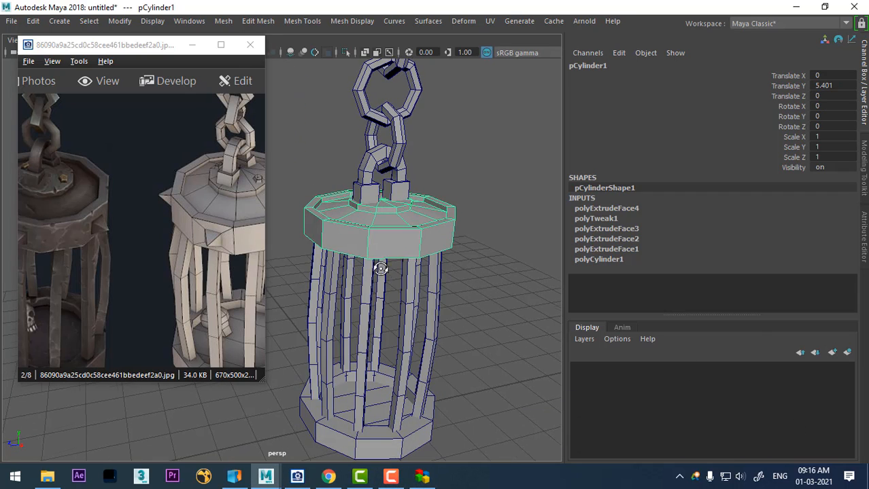
alt+drag(410, 243, 466, 240)
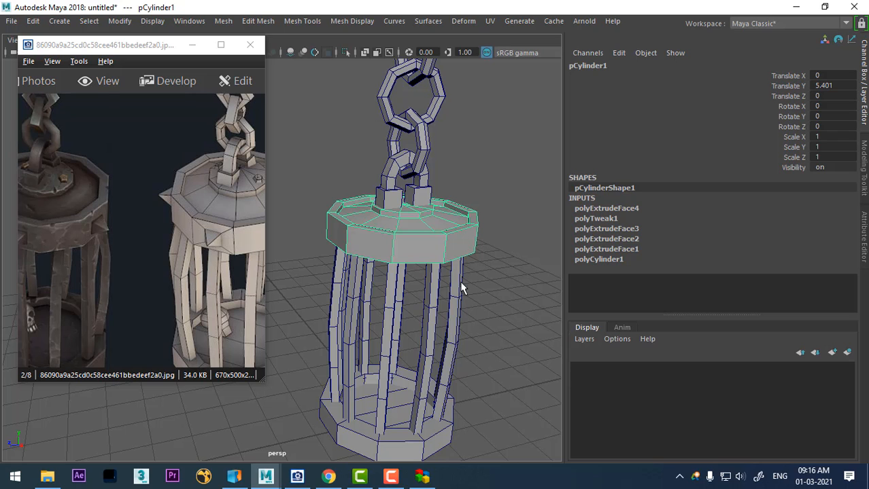
right_drag(491, 189, 500, 147)
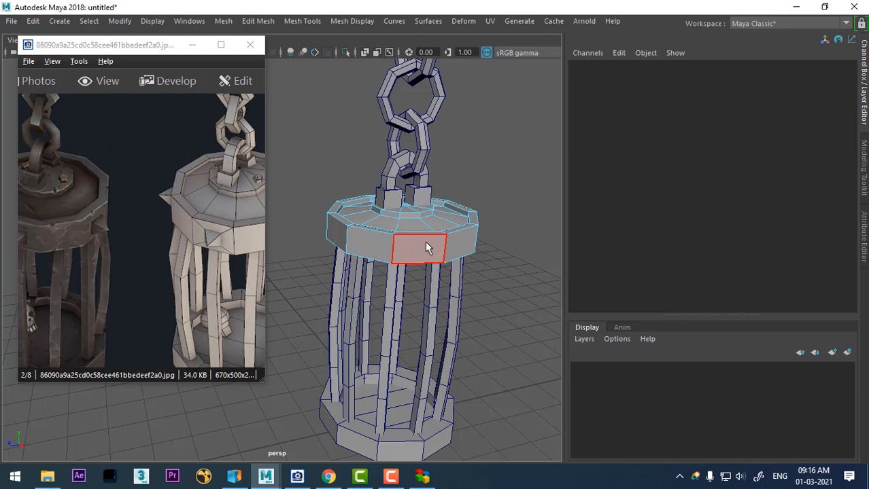
click(425, 245)
alt+drag(429, 257, 466, 278)
shift+click(370, 231)
alt+drag(376, 253, 386, 303)
shift+click(450, 262)
shift+click(389, 238)
alt+middle_drag(385, 303, 556, 291)
alt+drag(556, 291, 459, 290)
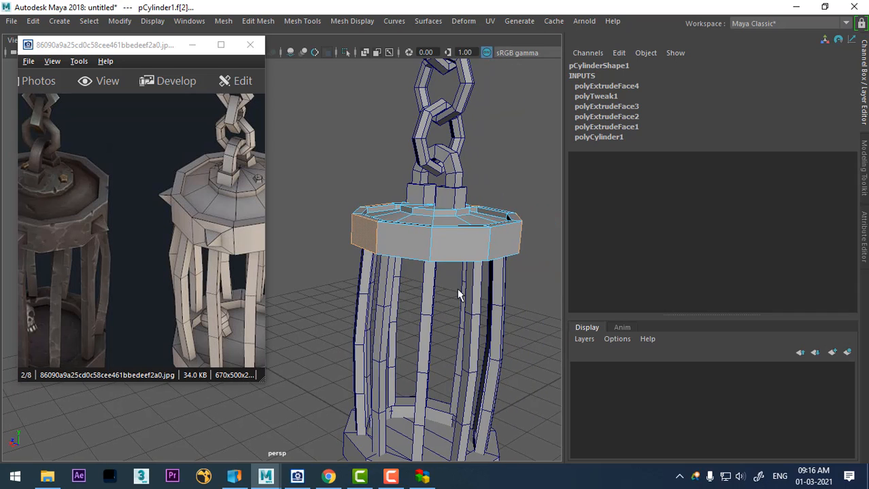
shift+click(453, 241)
alt+drag(453, 241, 429, 273)
Step: Extrude the selected rim faces inward with an Offset of 0.12 and narrow the inset faces horizontally
shift+right_drag(429, 272, 486, 192)
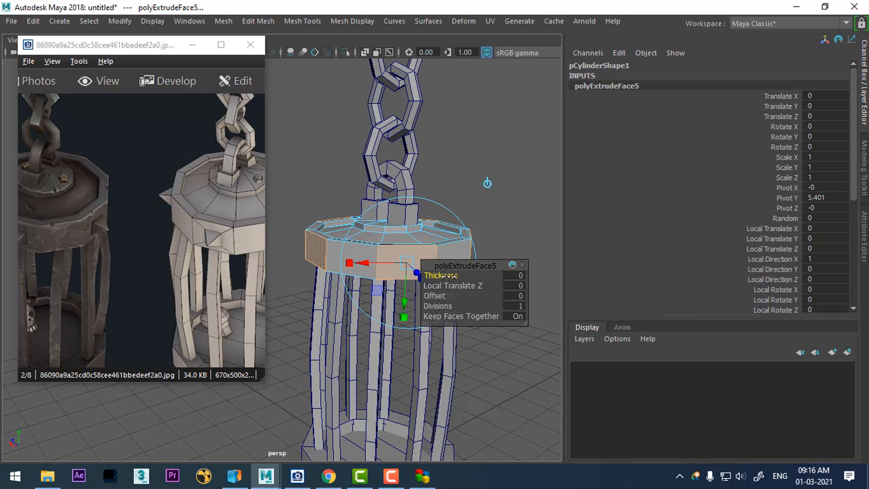
drag(441, 299, 447, 297)
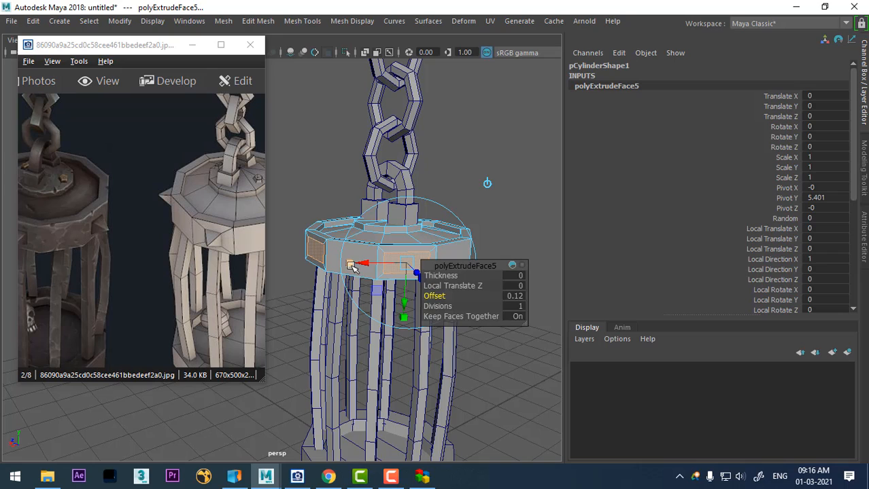
drag(352, 265, 358, 267)
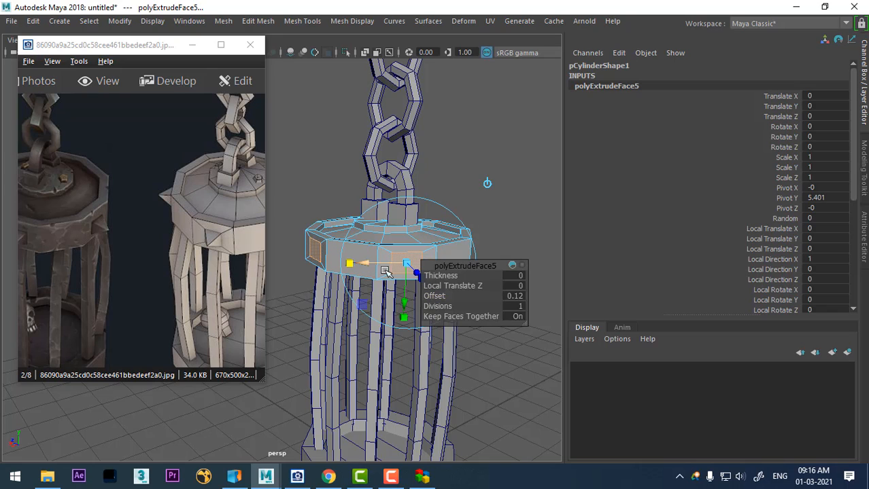
Step: Apply Poke Face to the inset faces on the lid rim
alt+drag(497, 192, 500, 167)
shift+right_click(498, 150)
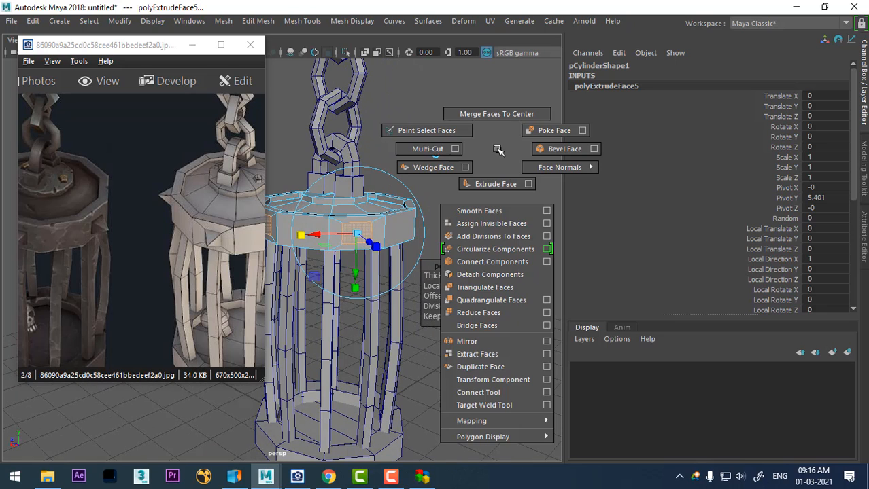
click(541, 130)
mouse_move(426, 222)
alt+mouse_down()
mouse_move(482, 256)
mouse_move(422, 239)
alt+mouse_up()
alt+middle_drag(422, 238, 476, 266)
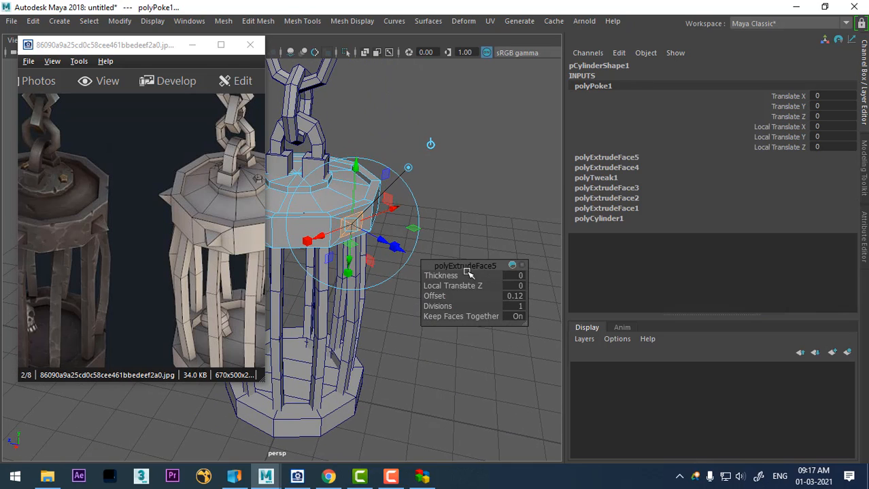
Step: Pull the poked centres outward into spikes with Local Translate Z 0.282, return to object mode, and deselect the lid
click(382, 240)
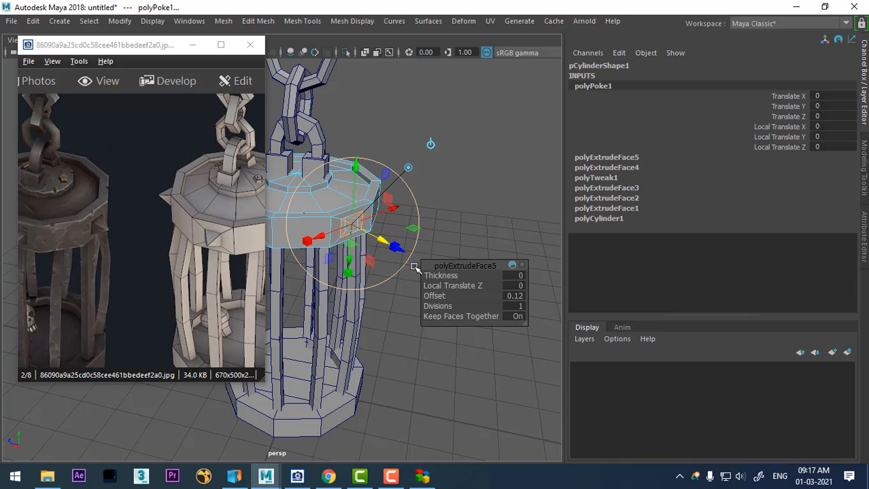
alt+drag(401, 246, 437, 234)
alt+right_drag(370, 212, 445, 224)
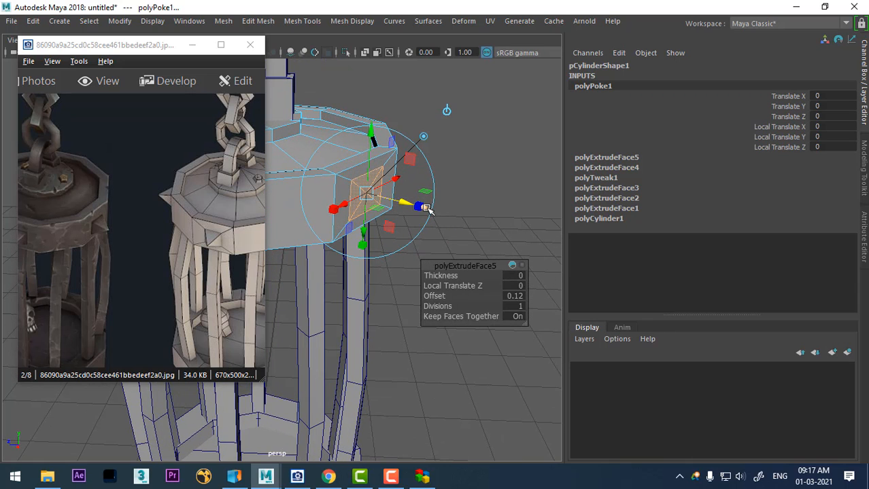
drag(425, 208, 449, 217)
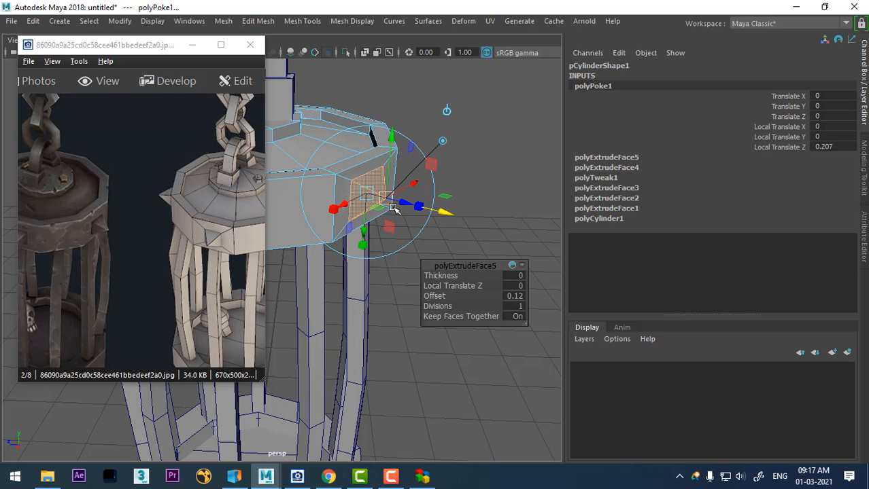
alt+right_drag(453, 231, 424, 166)
alt+drag(425, 167, 327, 173)
alt+right_drag(377, 203, 293, 131)
alt+drag(293, 131, 355, 293)
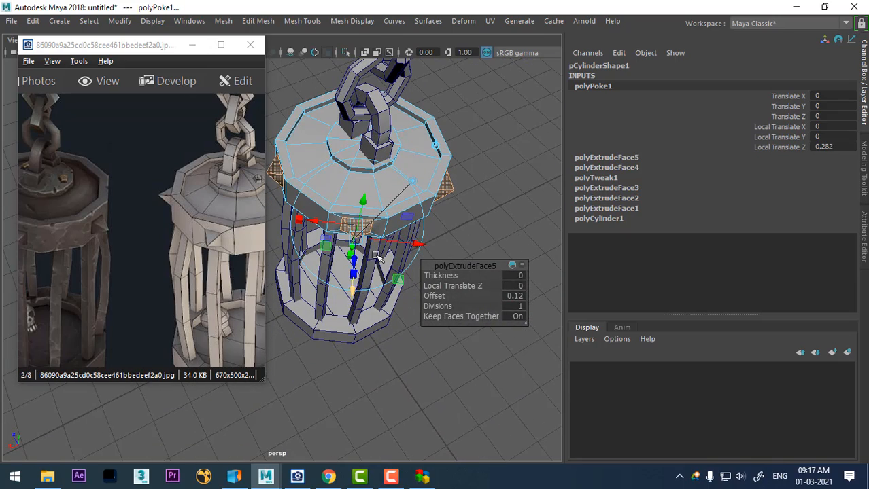
right_drag(411, 205, 470, 91)
alt+drag(406, 226, 309, 292)
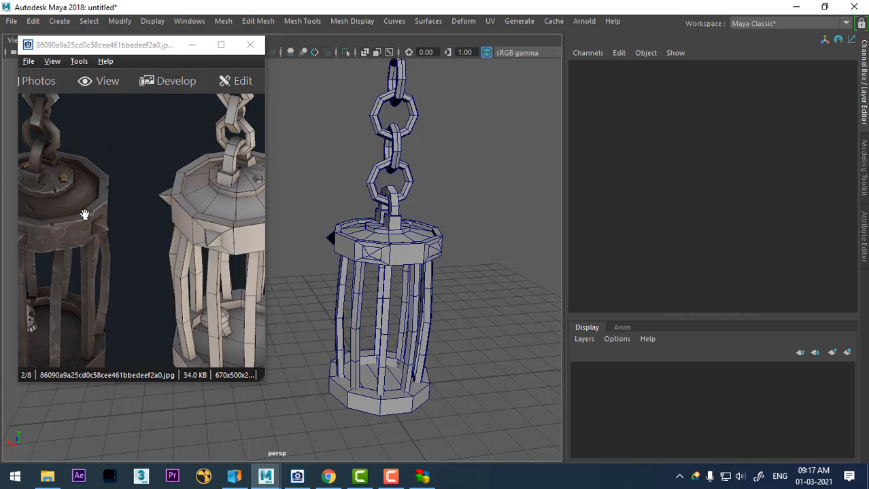
Step: Create a polygon cube and move it beside the cage to Translate Y 6.64 and Translate Z -4.351
drag(160, 162, 87, 138)
click(60, 21)
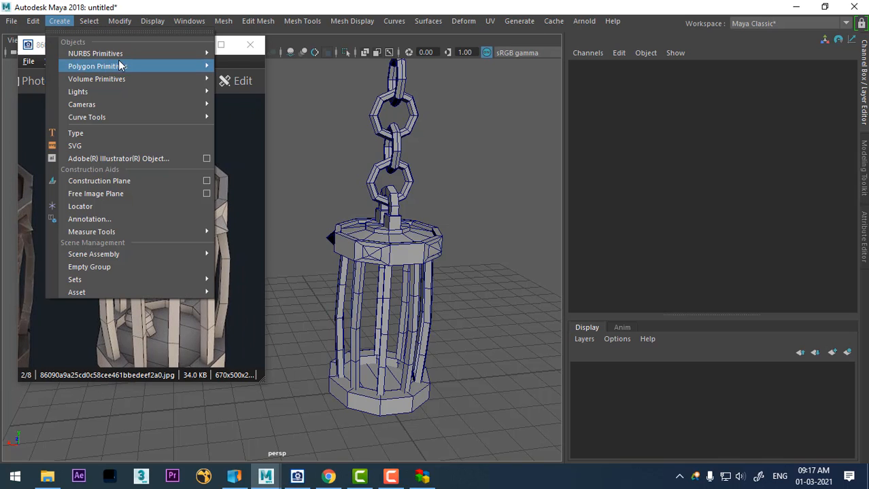
mouse_move(130, 65)
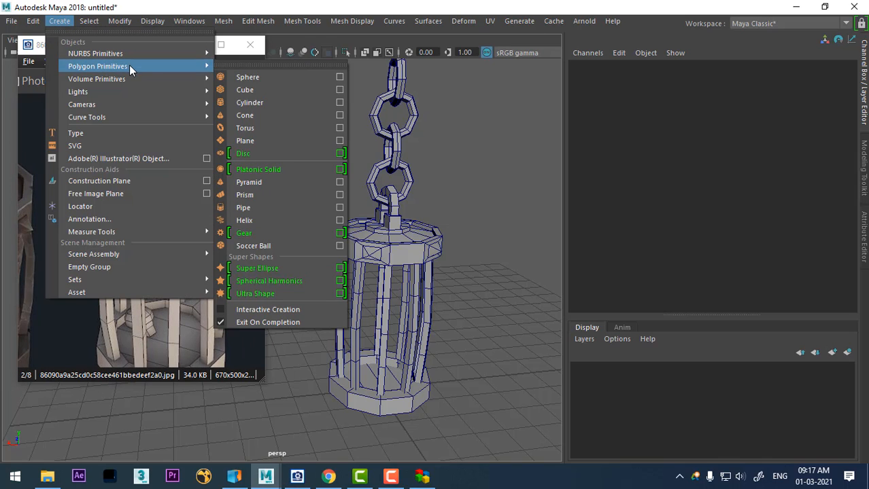
click(274, 93)
alt+drag(368, 336, 395, 373)
key(w)
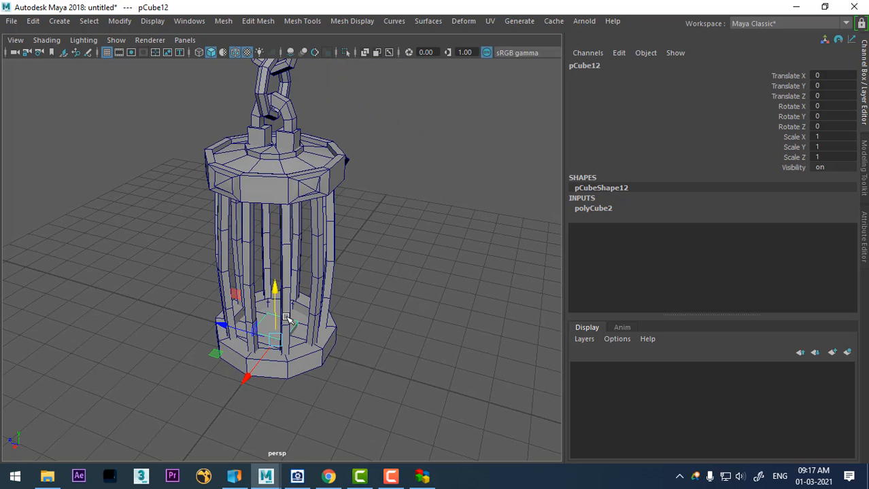
drag(276, 299, 276, 75)
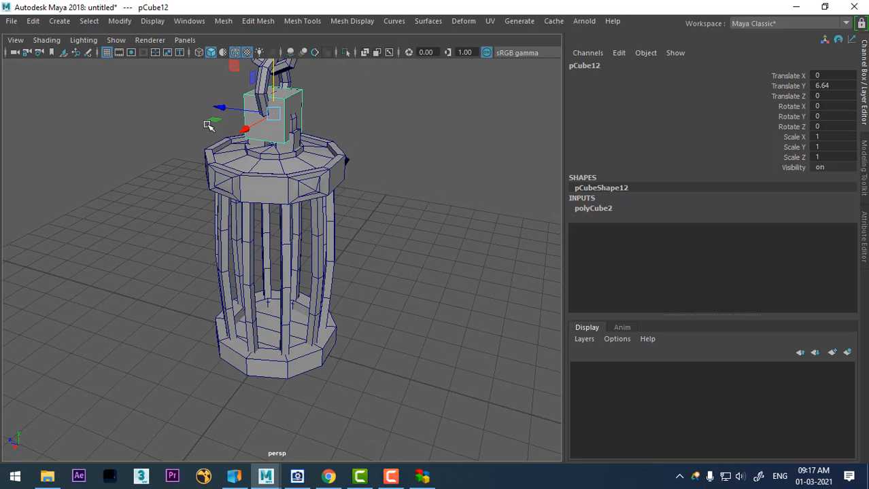
drag(224, 105, 357, 145)
Step: Create a polygon cylinder, move it beside the cage to Translate Z -4.577, and set its Subdivisions Axis to 5
click(59, 21)
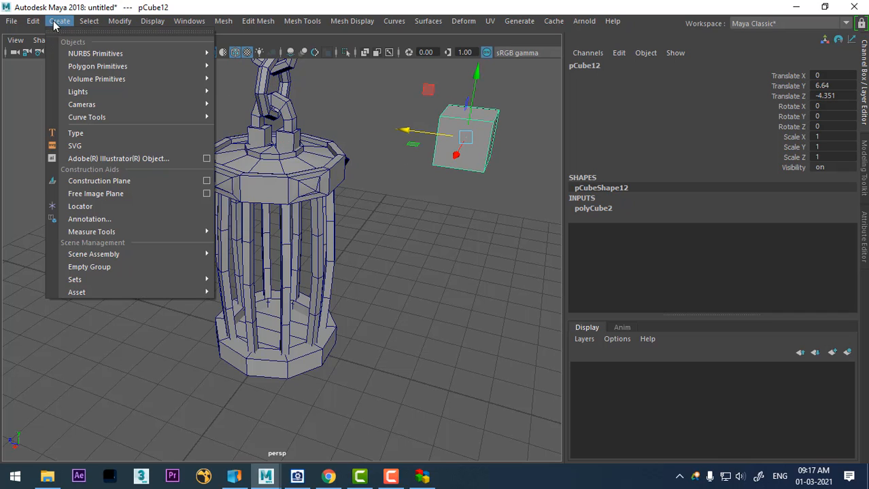
mouse_move(93, 66)
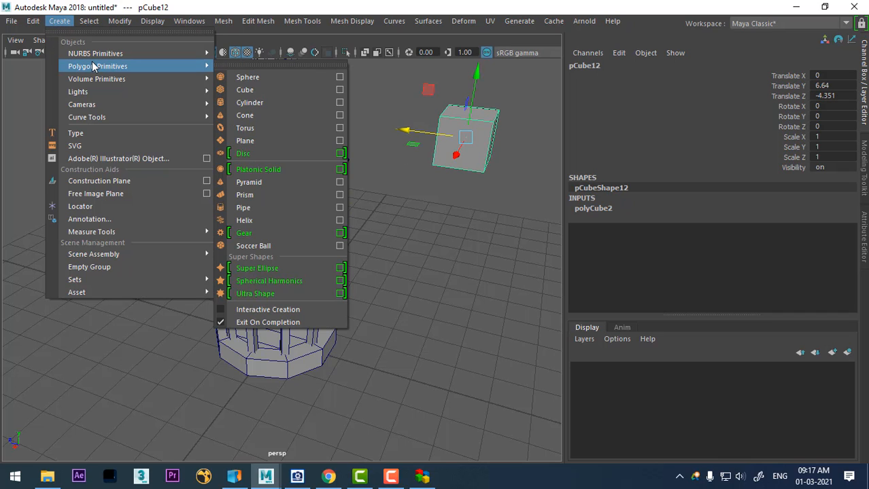
click(313, 104)
drag(221, 329, 374, 341)
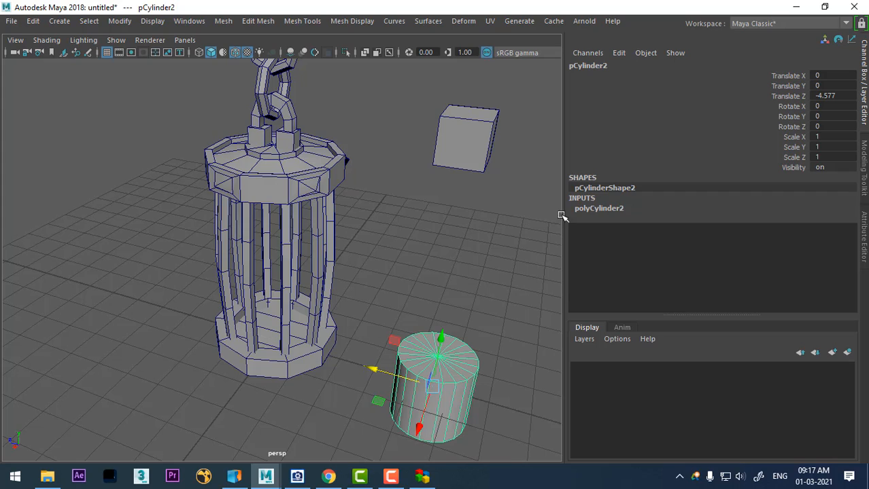
click(604, 211)
double_click(824, 238)
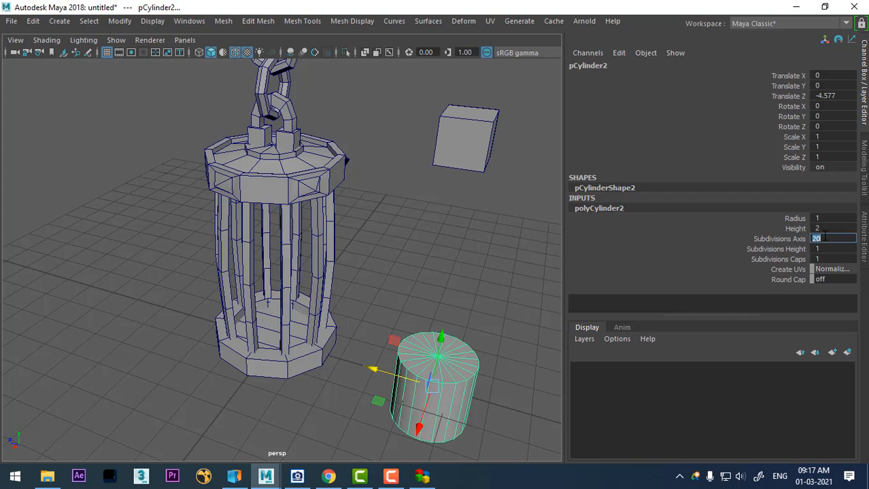
text(5)
key(Return)
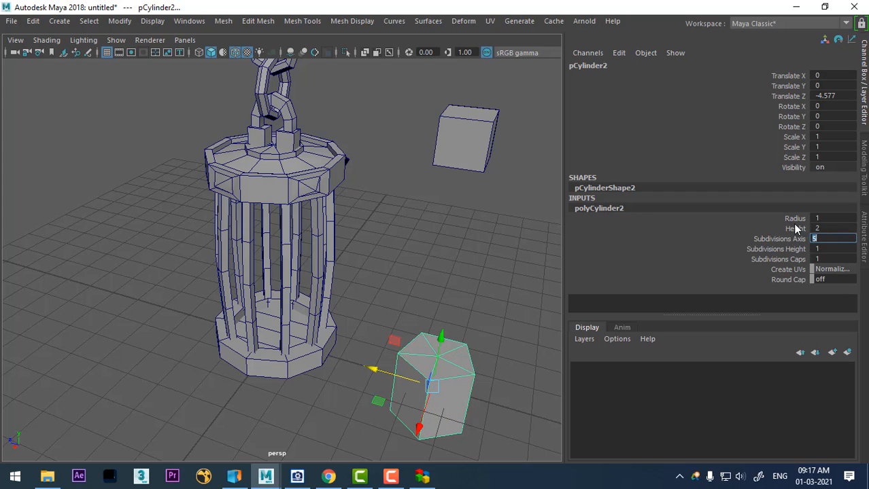
Step: Shrink the five-sided cylinder to Radius 0.54 and Height 0.29
click(795, 228)
middle_drag(479, 330, 372, 397)
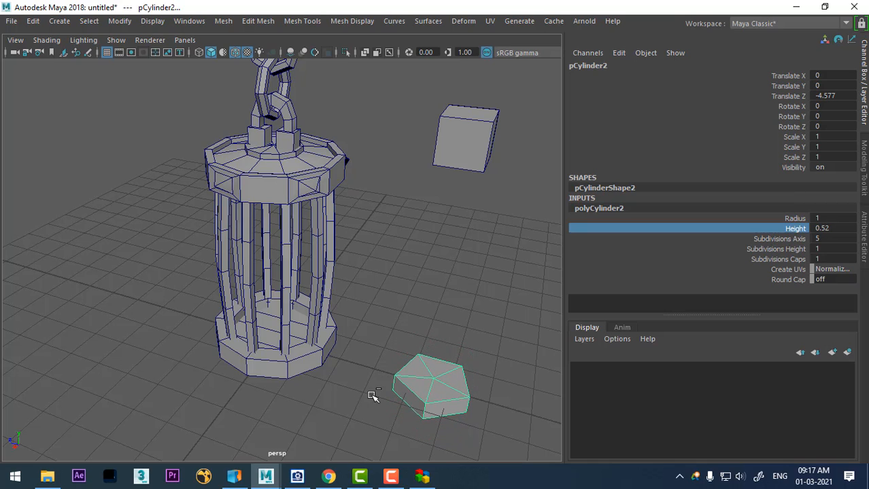
alt+drag(487, 381, 518, 357)
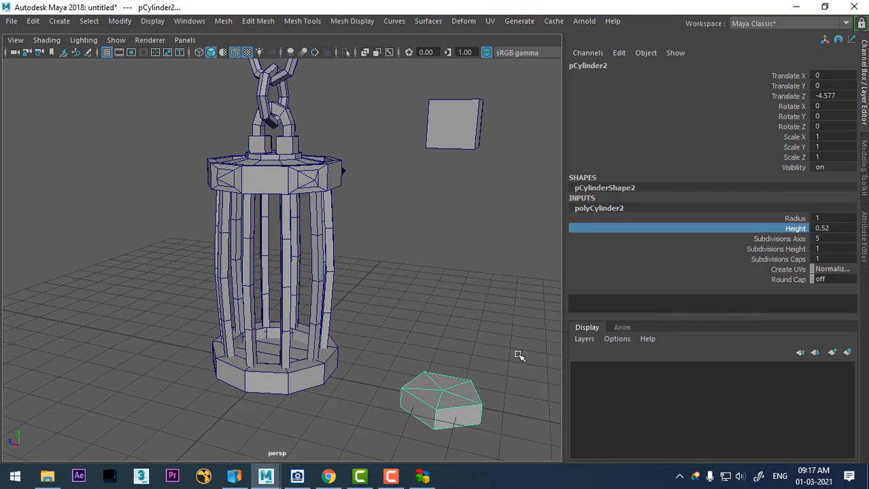
click(787, 219)
middle_drag(466, 334, 421, 345)
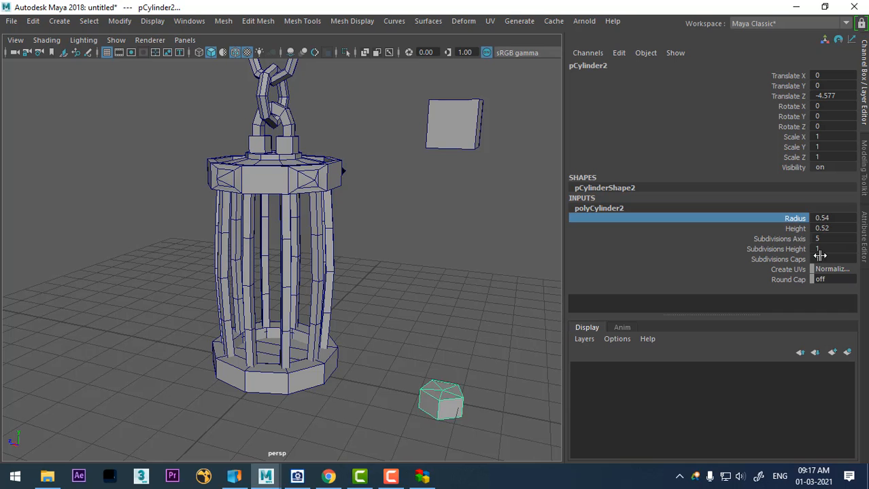
click(795, 229)
middle_drag(482, 333, 461, 346)
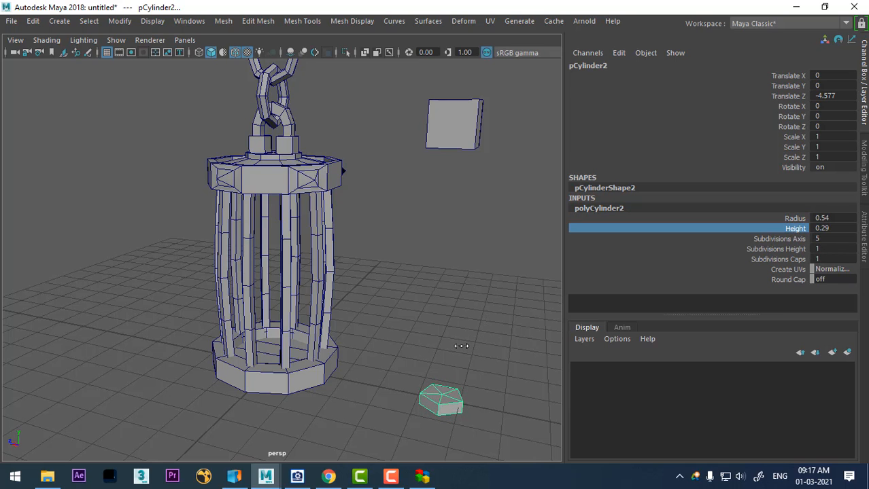
Step: Move the five-sided cylinder onto the cage lid at Translate Y 5.766 and Translate Z 0.42
key(w)
alt+drag(459, 361, 445, 407)
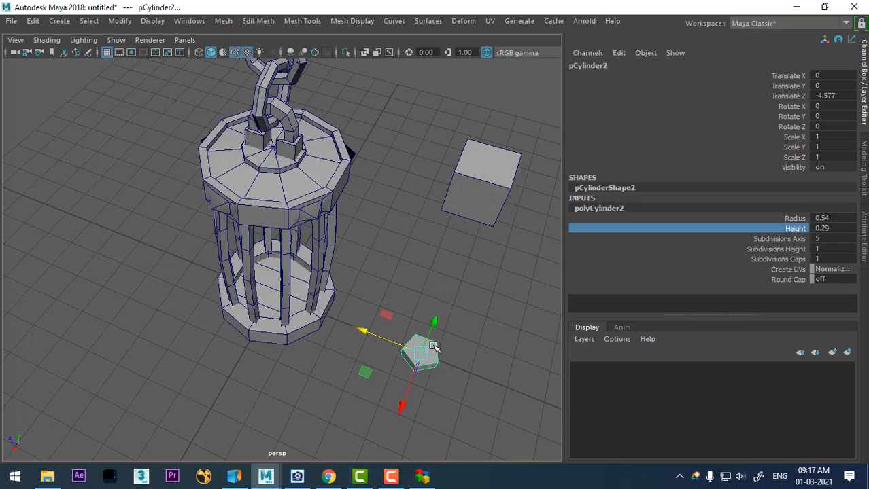
alt+drag(434, 348, 384, 201)
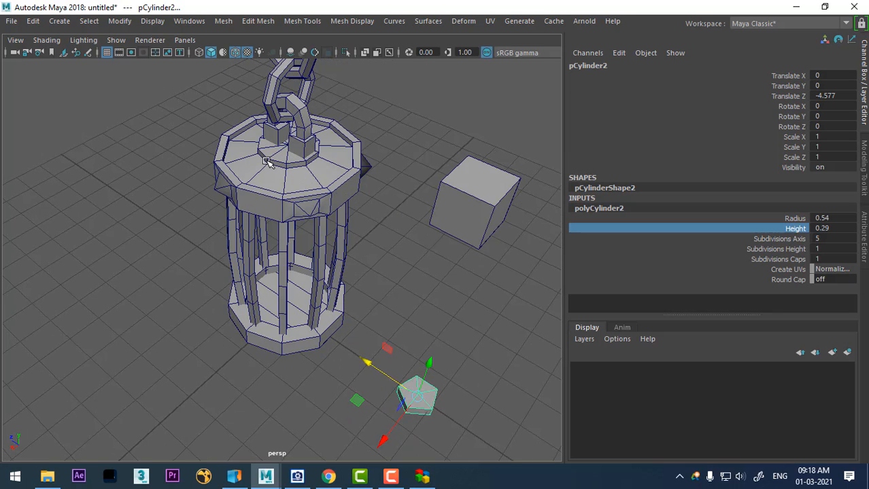
middle_drag(267, 161, 287, 173)
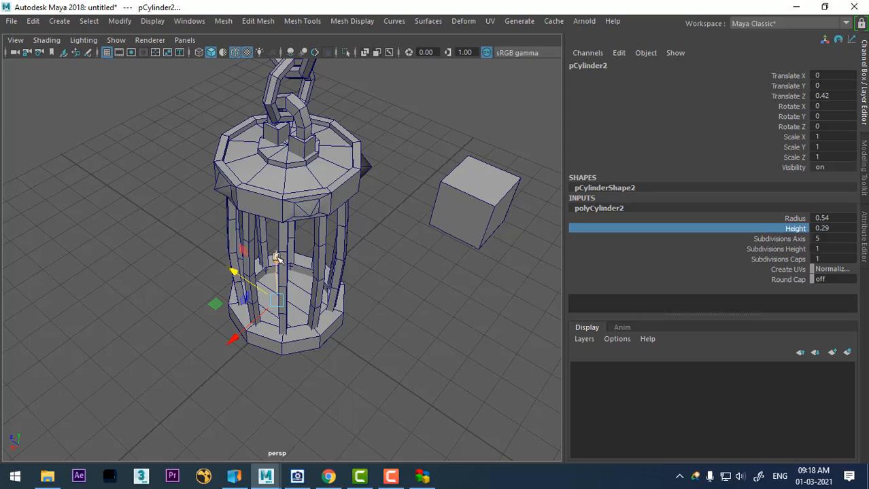
drag(276, 258, 391, 155)
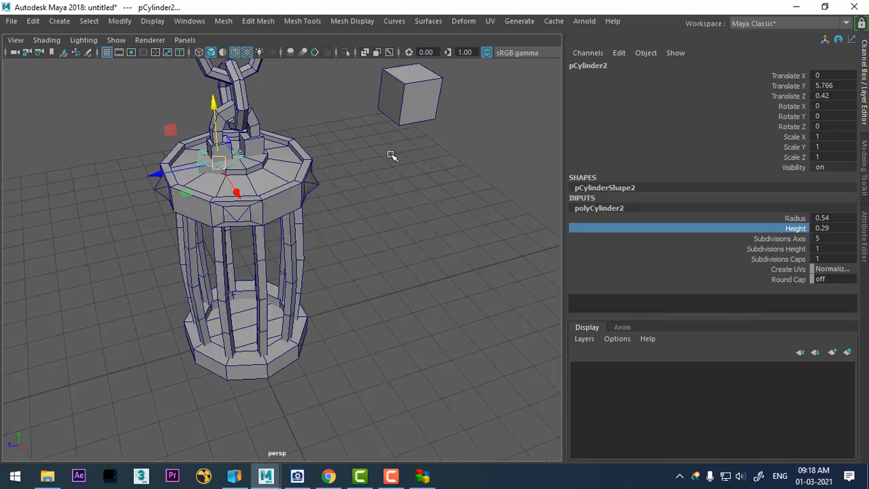
Step: Scale the five-sided cylinder uniformly down to 0.183 and shift it out beside the chain mount to Translate X 0.704 and Translate Y 6.202
alt+middle_drag(254, 214, 314, 227)
alt+right_drag(314, 227, 339, 252)
alt+drag(340, 238, 401, 174)
alt+middle_drag(353, 153, 343, 241)
alt+right_drag(343, 240, 362, 300)
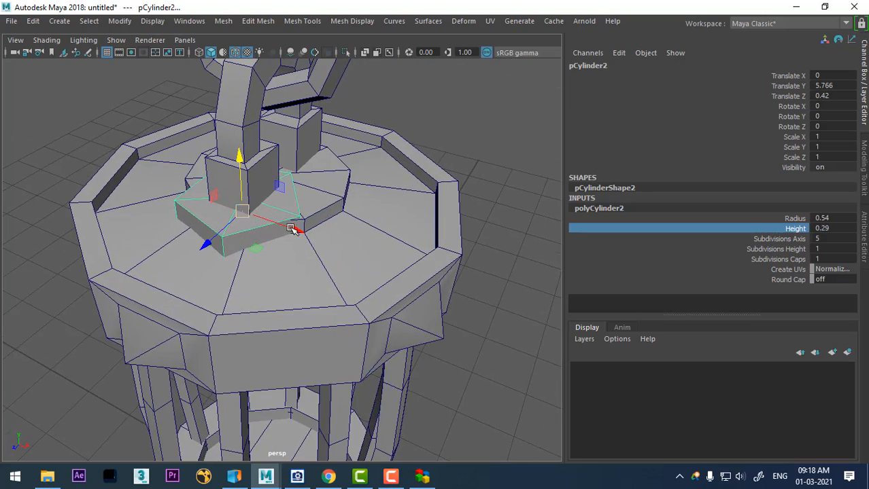
key(r)
drag(243, 210, 219, 229)
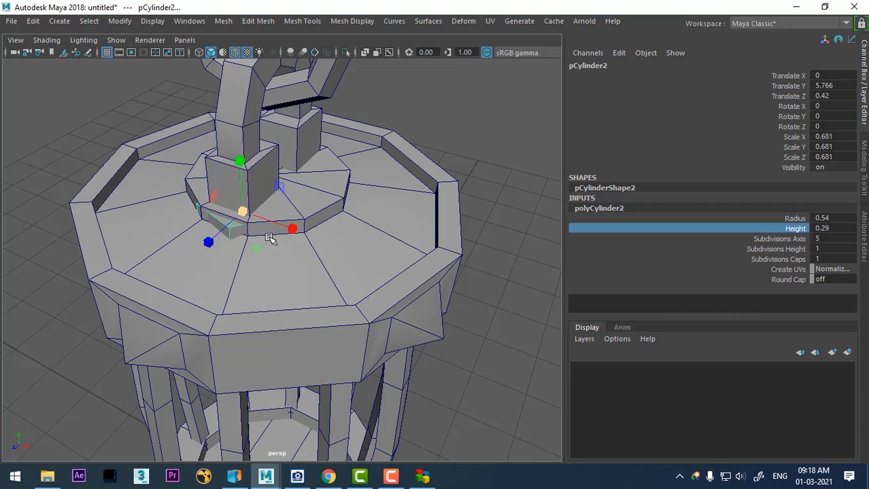
key(w)
drag(291, 231, 369, 259)
drag(324, 158, 325, 134)
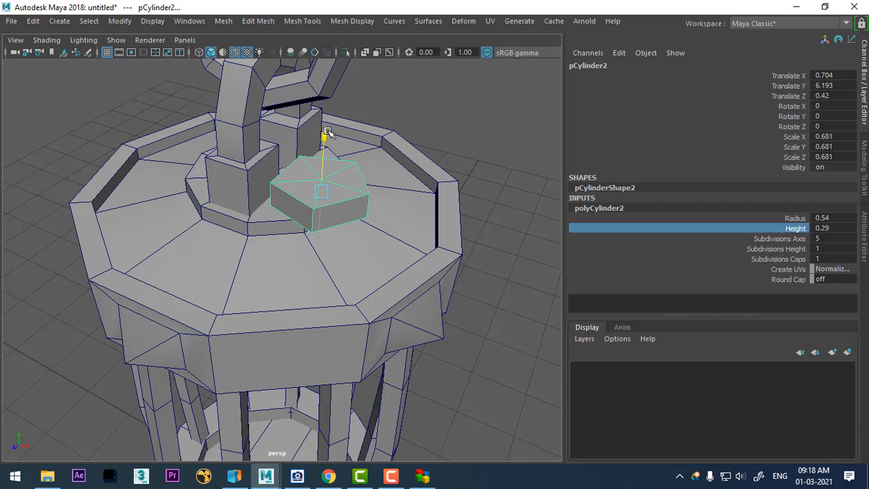
key(r)
drag(325, 193, 267, 231)
Step: Seat the small cylinder on the lid's raised centre disc, between the two mount blocks, at Translate X 0.407, Y 5.922 and Z 0.003
scroll(371, 273, up, 4)
alt+drag(373, 274, 403, 117)
alt+middle_drag(403, 117, 379, 287)
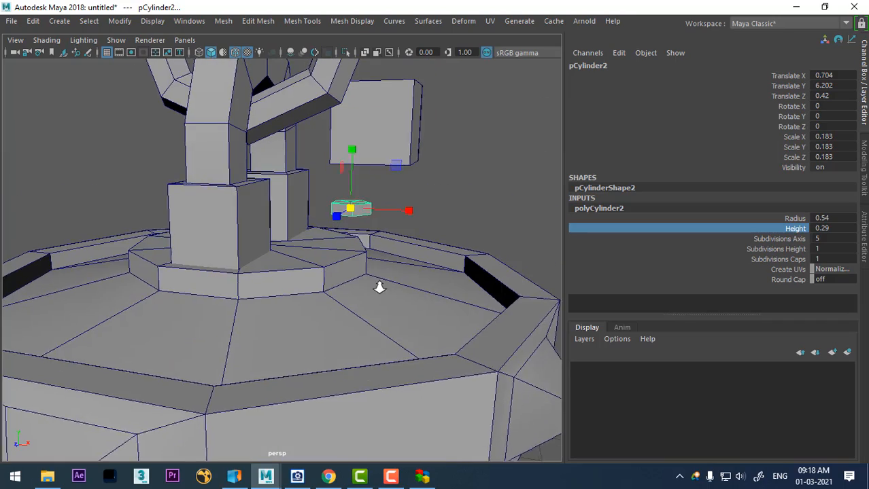
scroll(380, 290, up, 1)
key(w)
alt+drag(380, 291, 304, 324)
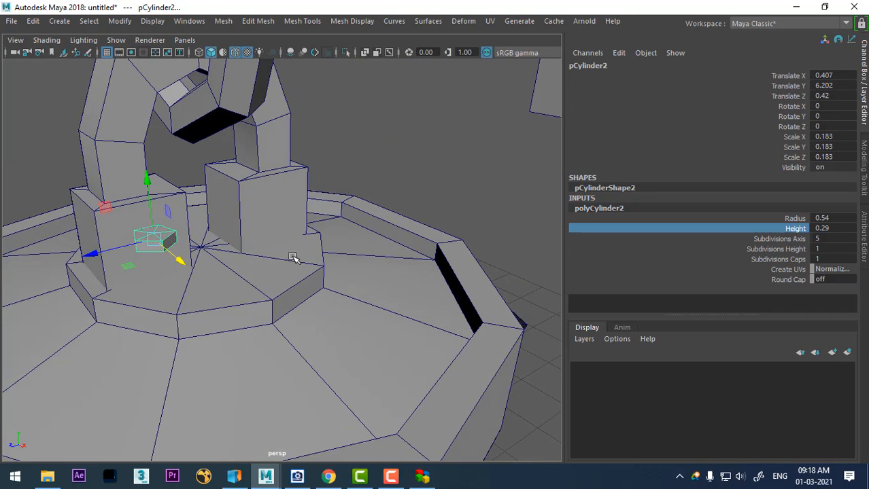
key(space)
drag(293, 257, 304, 293)
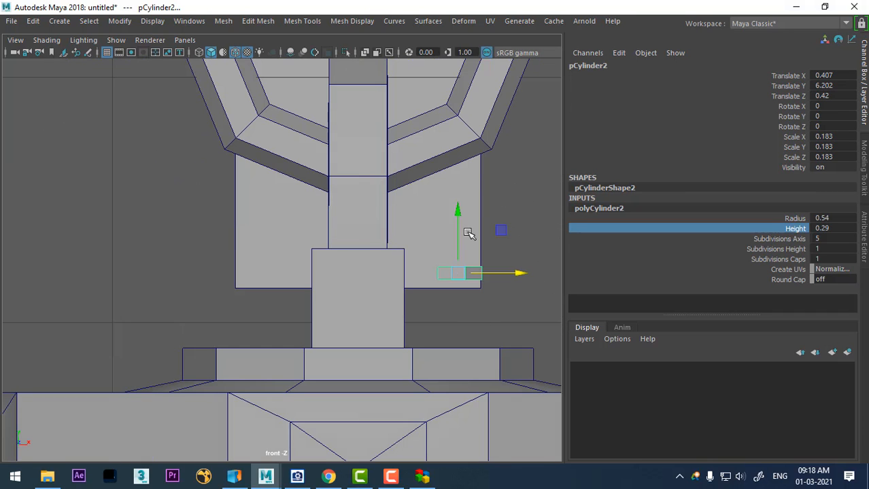
drag(458, 226, 446, 281)
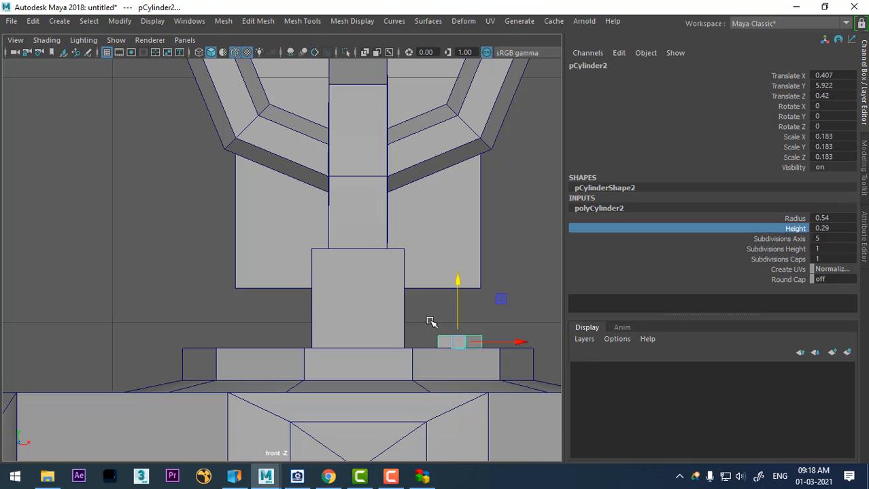
key(space)
drag(432, 323, 465, 337)
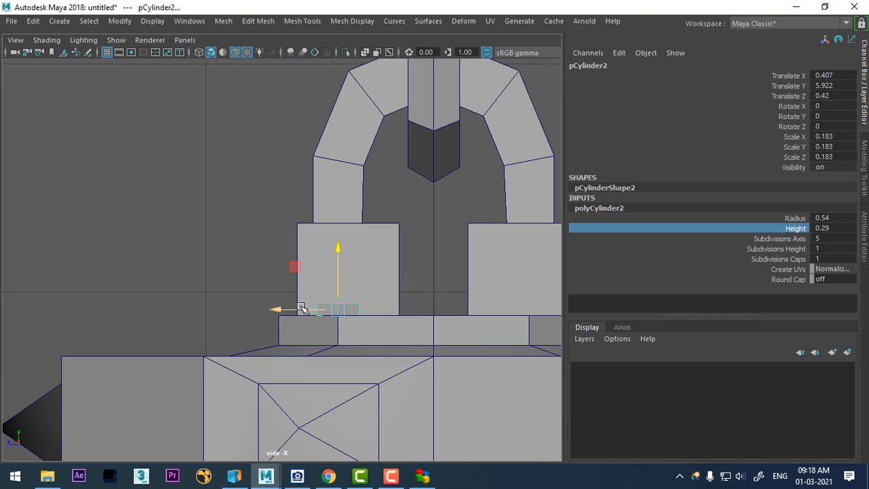
drag(300, 308, 373, 288)
Step: Snap the small cylinder's pivot to the centre vertex of the lid's raised disc
key(space)
key(d)
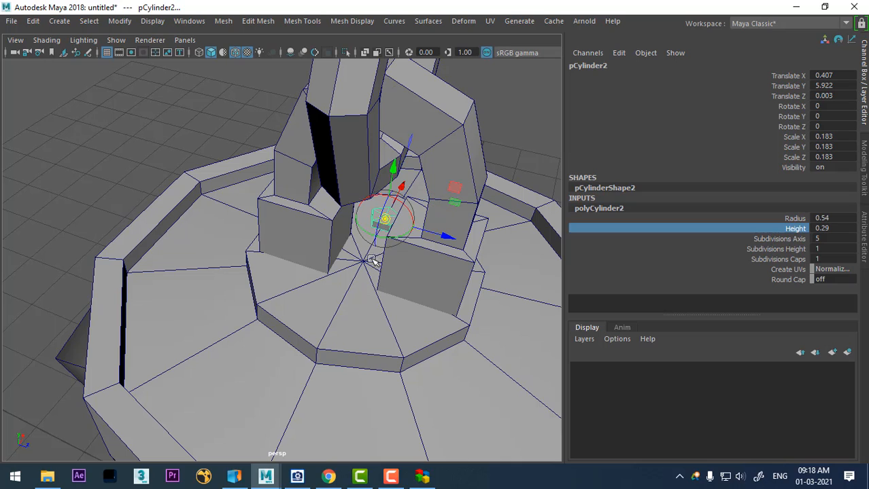
middle_drag(368, 260, 365, 263)
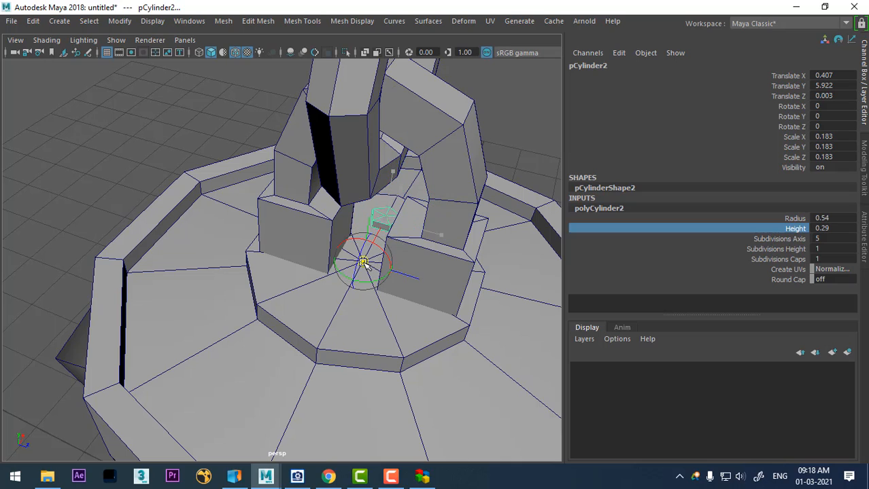
Step: Reset the Duplicate Special settings and mirror one copy of the small cylinder across the lid with Scale X -1
click(33, 24)
click(195, 220)
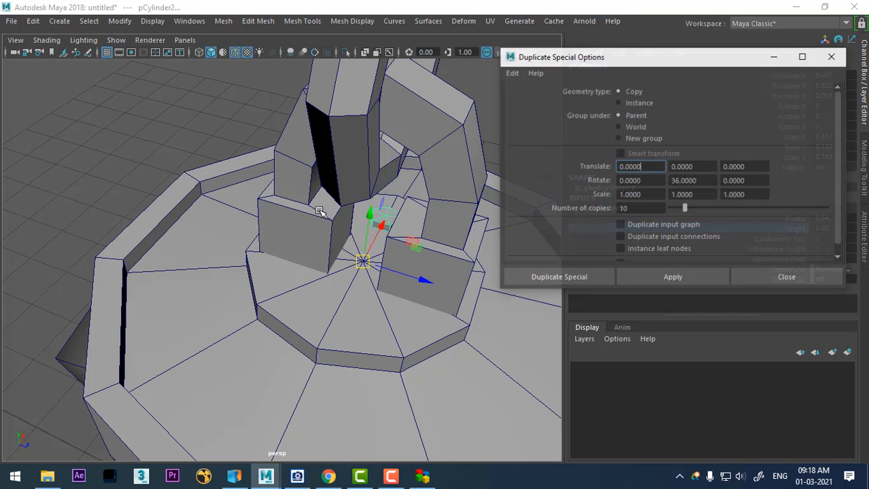
click(511, 72)
click(529, 97)
alt+drag(420, 281, 371, 284)
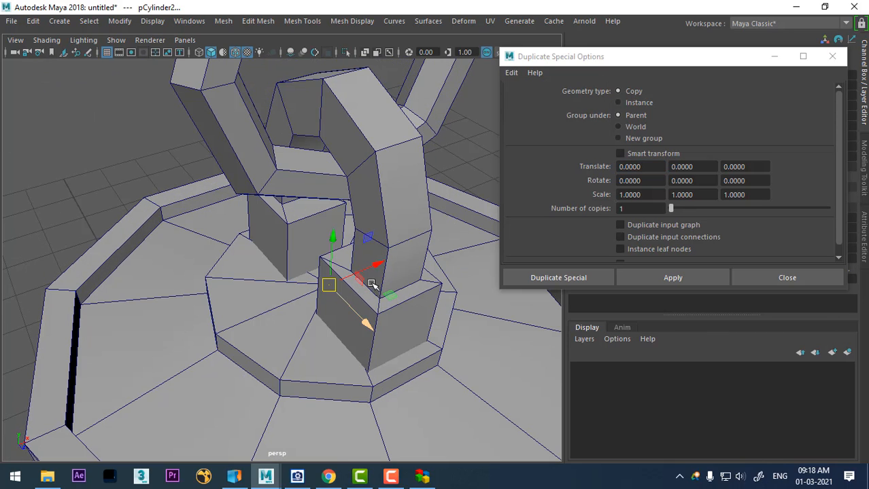
click(620, 195)
text(-)
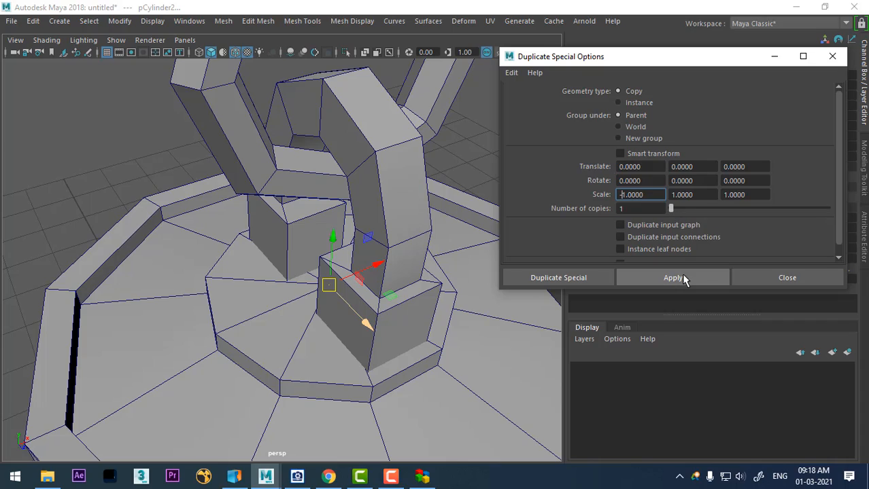
click(672, 280)
alt+drag(367, 342, 262, 332)
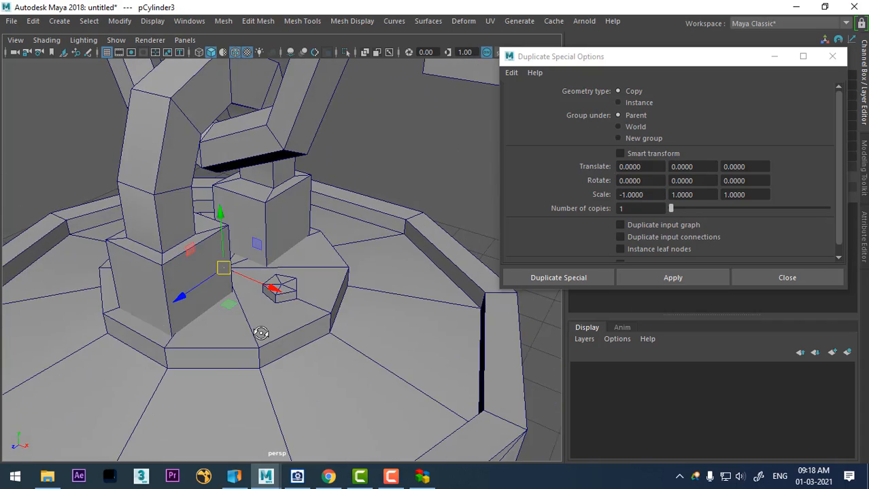
Step: Delete the spare cube floating beside the cage
scroll(209, 147, down, 10)
alt+middle_drag(278, 276, 321, 199)
alt+drag(321, 198, 429, 128)
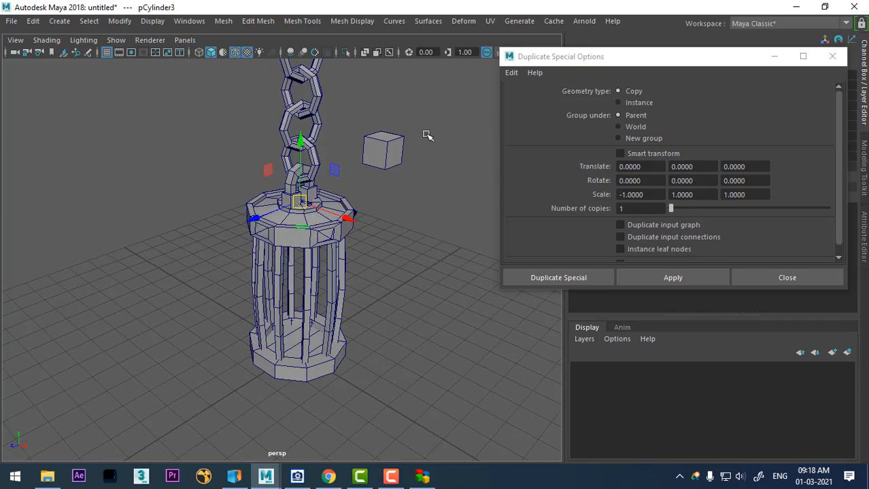
click(388, 157)
key(Delete)
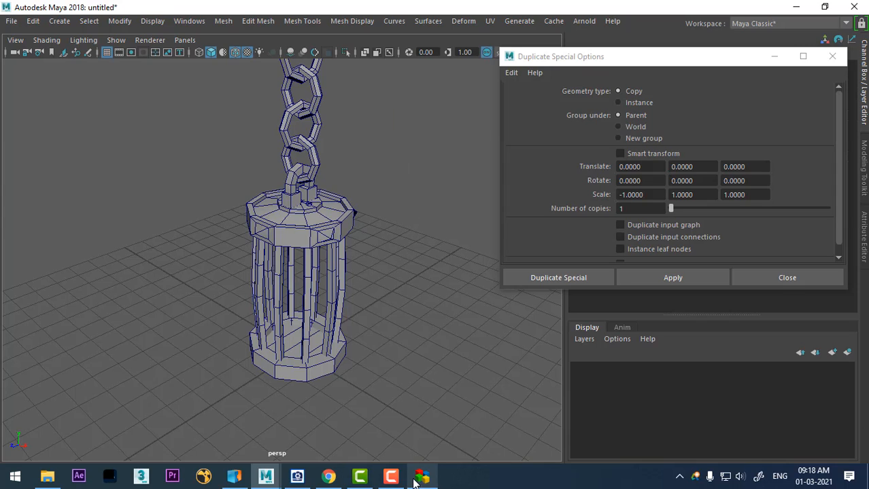